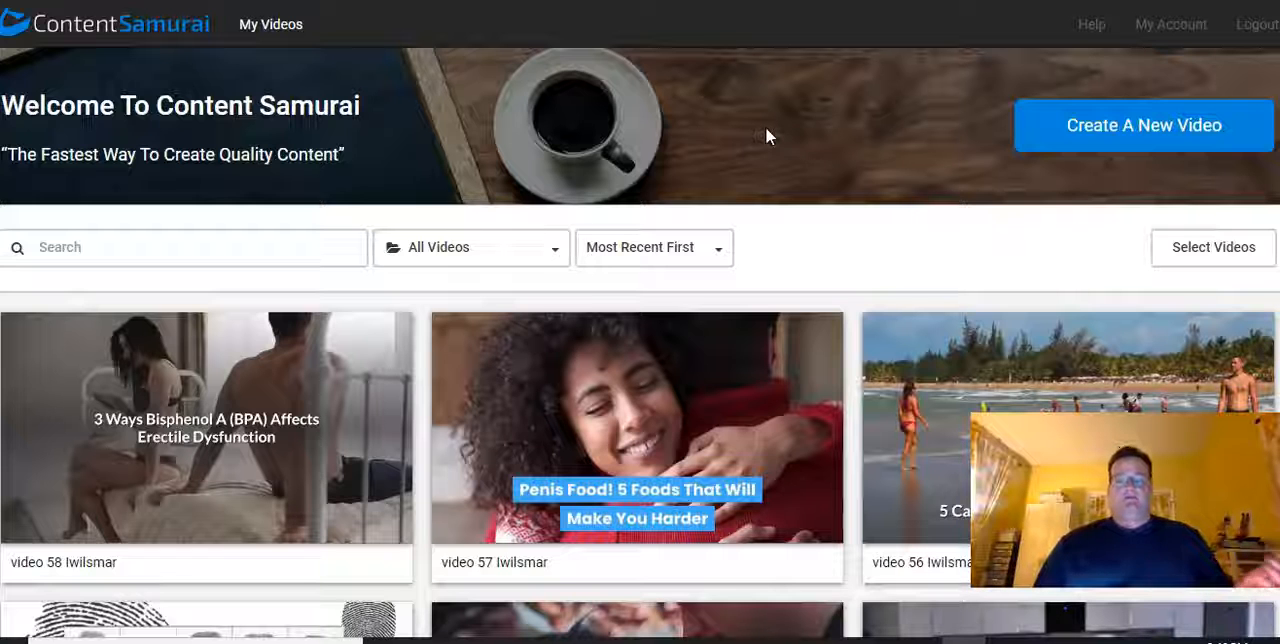
# Look through the existing projects in the video library, from the most recent ones back to the older product reviews and samples
pyautogui.scroll(-7, 766, 134)
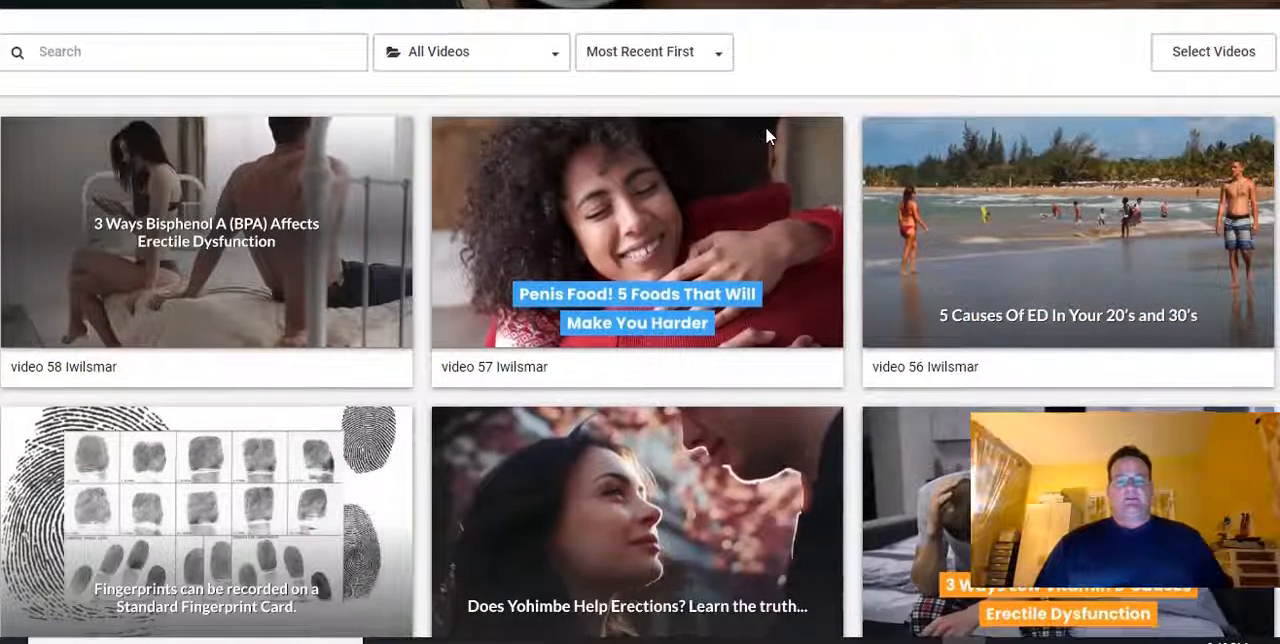
pyautogui.scroll(-1, 766, 135)
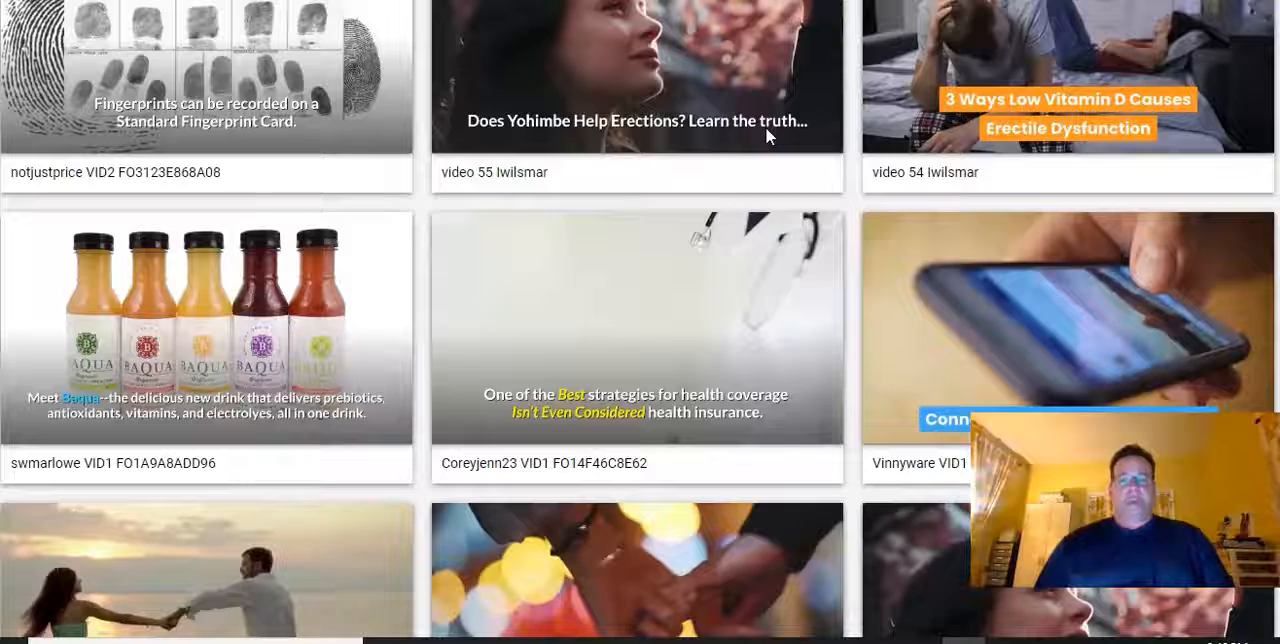
pyautogui.scroll(-2, 766, 135)
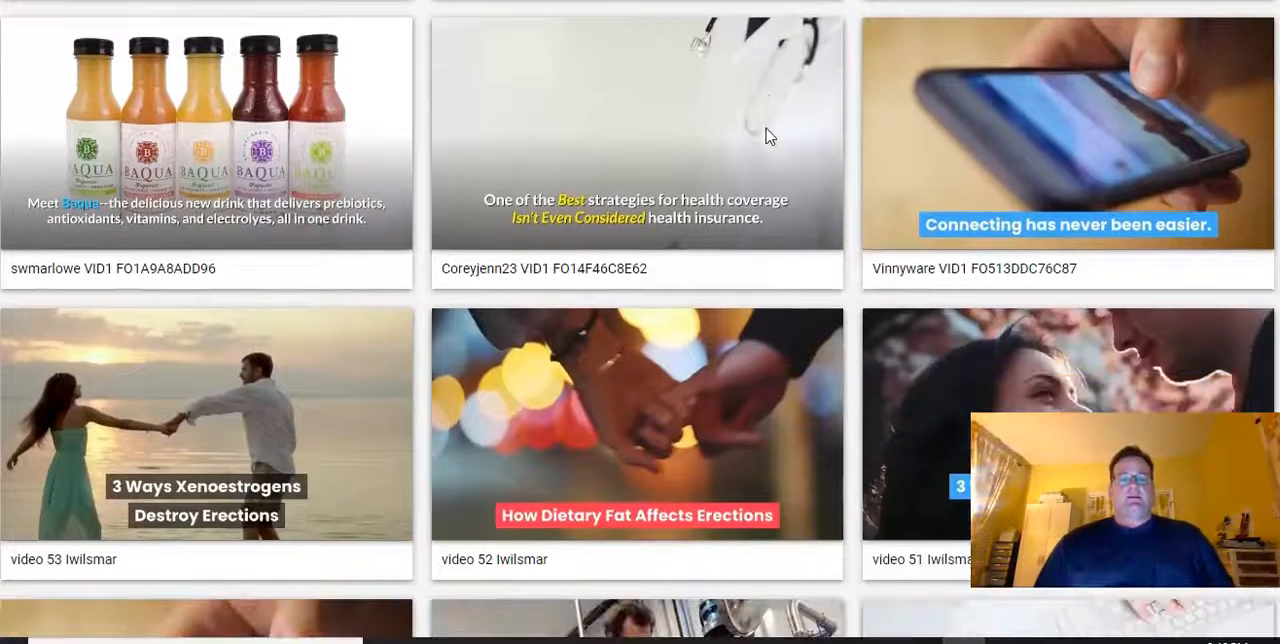
pyautogui.scroll(-9, 766, 136)
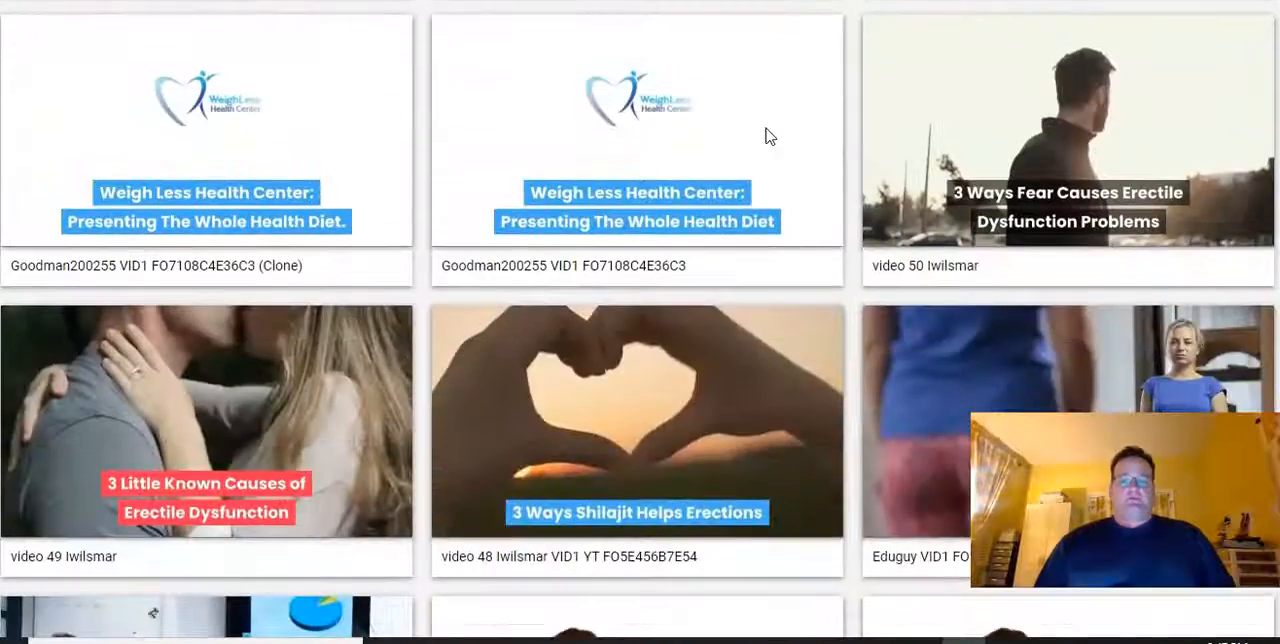
pyautogui.scroll(12, 768, 136)
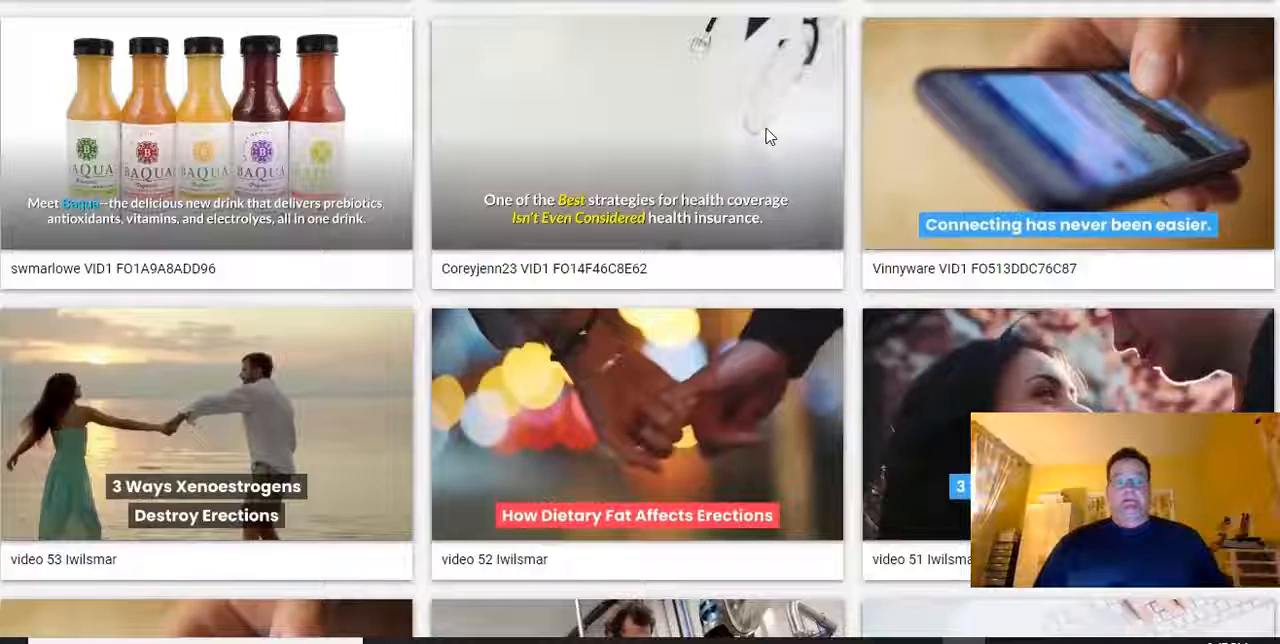
pyautogui.scroll(4, 767, 136)
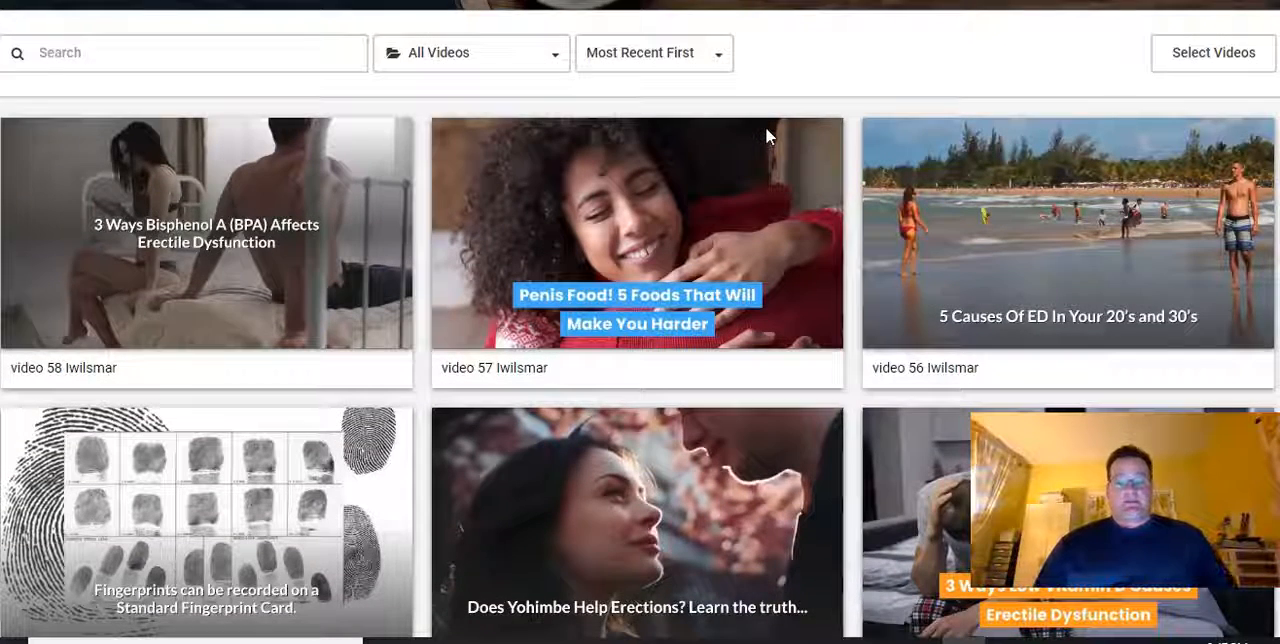
pyautogui.scroll(-1, 910, 218)
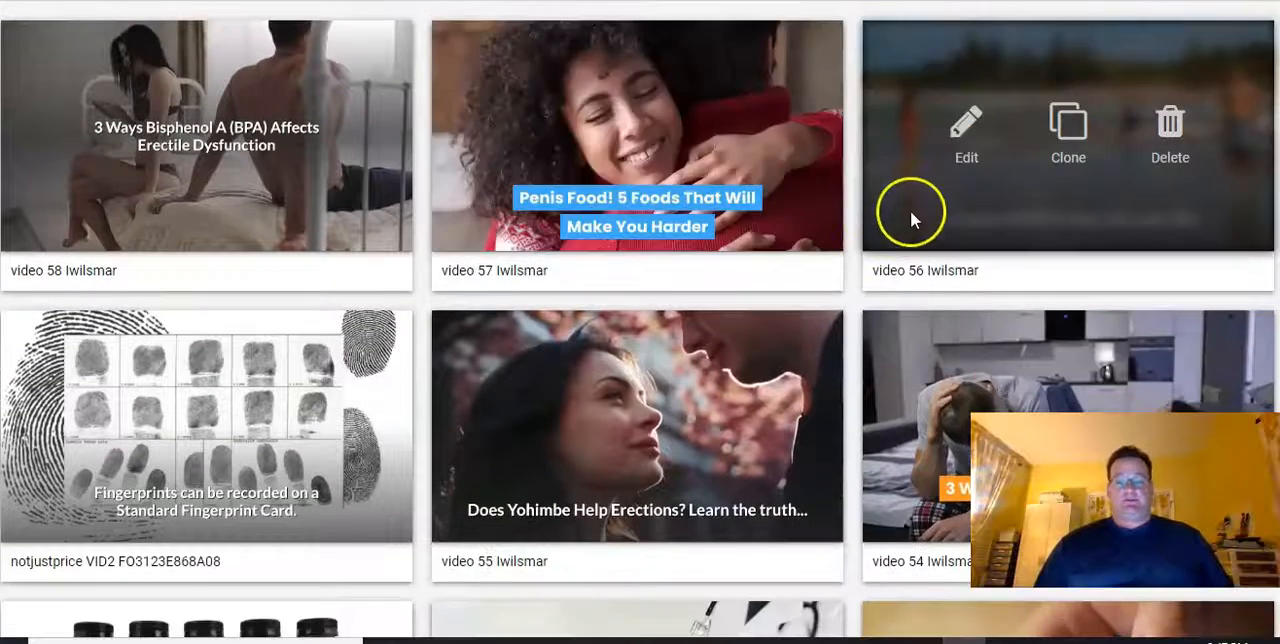
pyautogui.scroll(-2, 770, 225)
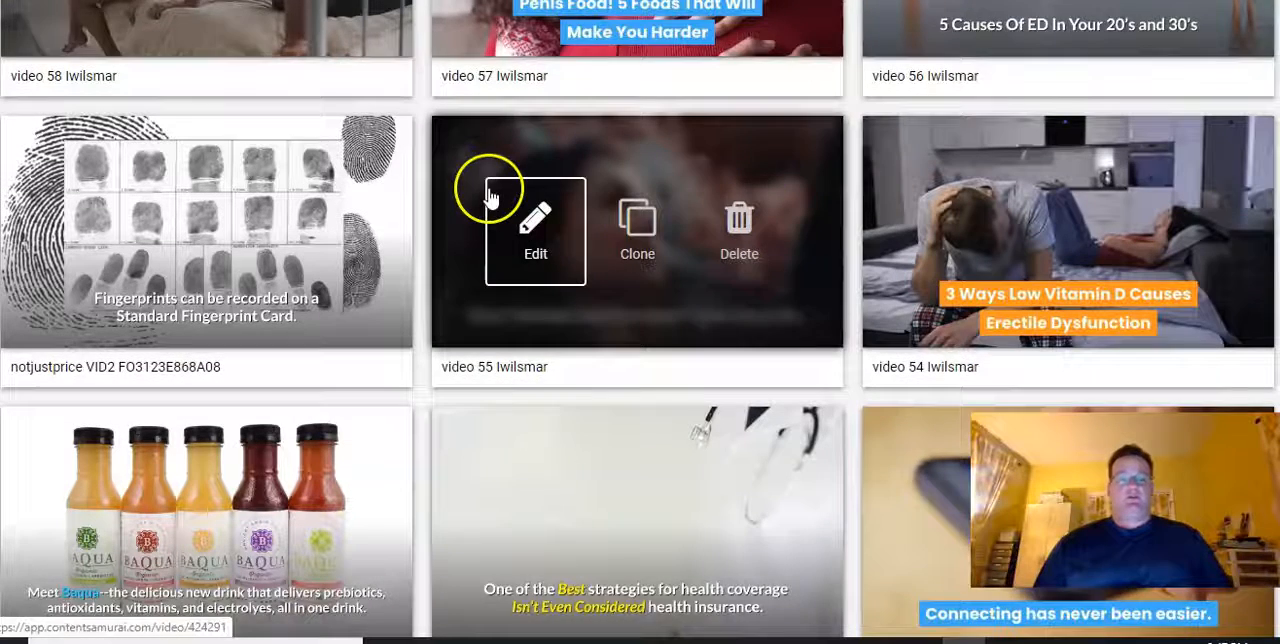
pyautogui.scroll(-1, 490, 197)
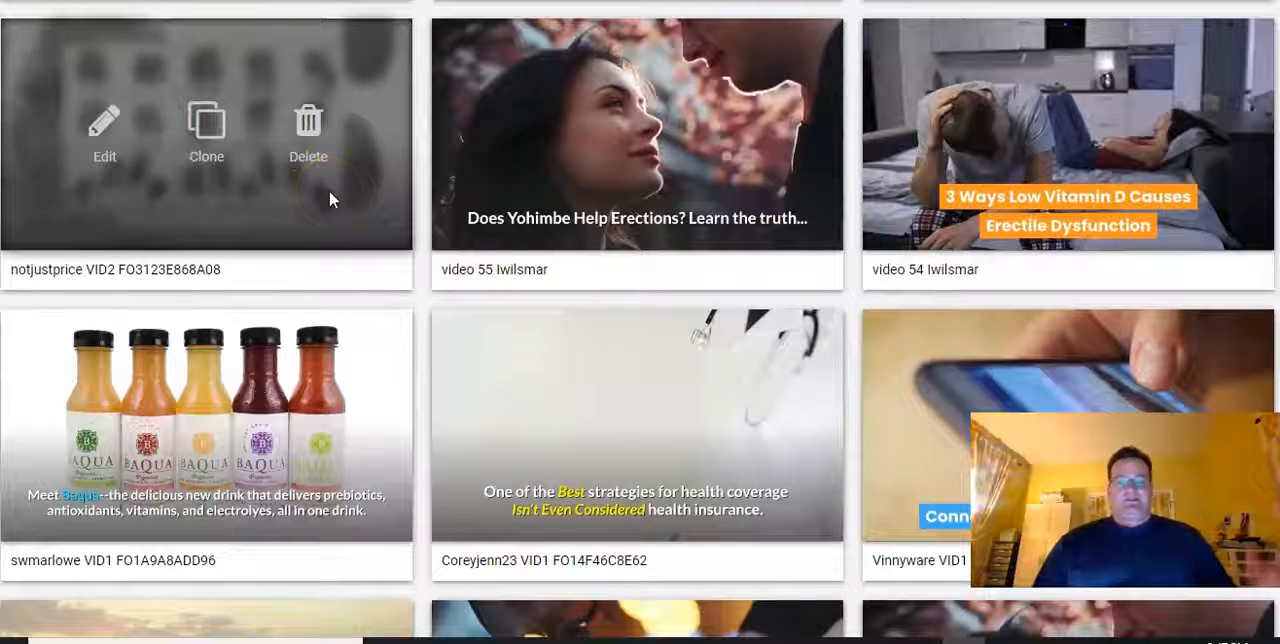
pyautogui.scroll(-2, 330, 200)
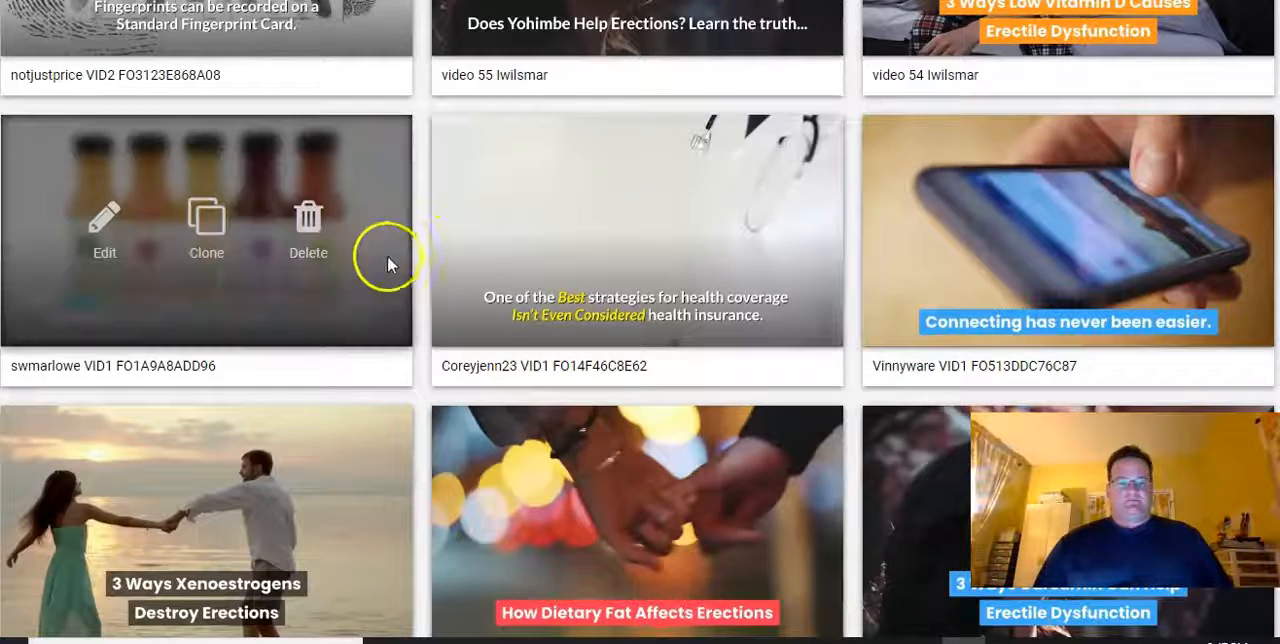
pyautogui.scroll(-5, 405, 240)
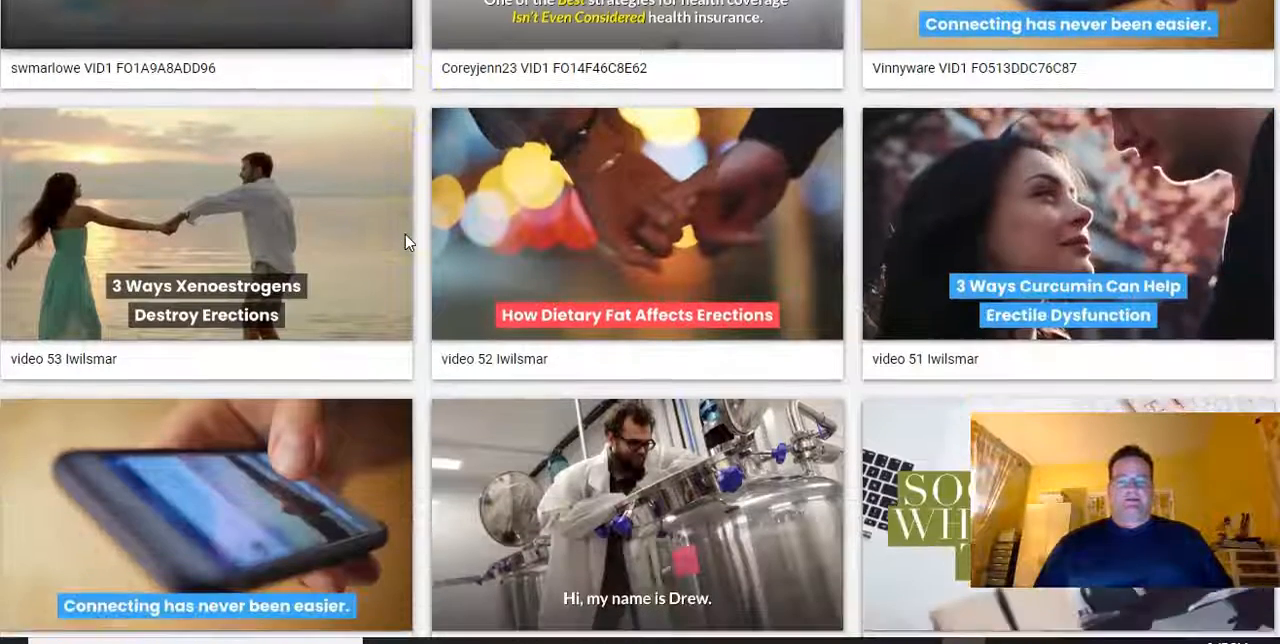
pyautogui.scroll(-1, 405, 240)
pyautogui.scroll(-2, 405, 240)
pyautogui.scroll(2, 405, 240)
pyautogui.moveTo(643, 262)
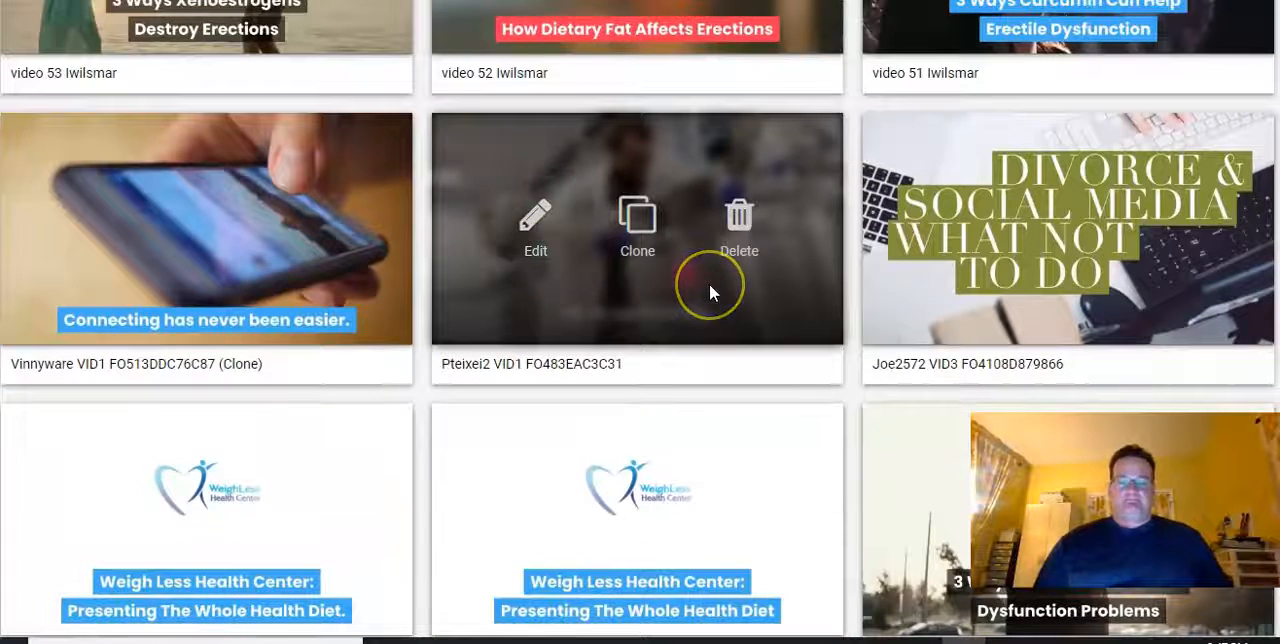
pyautogui.scroll(-2, 709, 283)
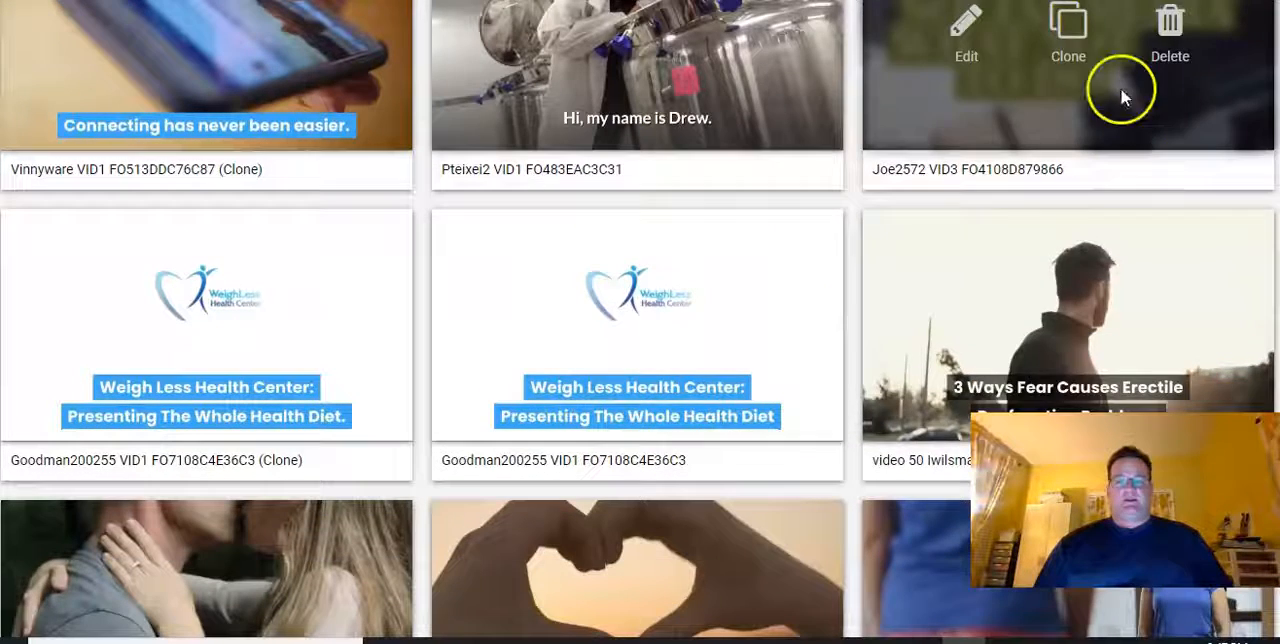
pyautogui.scroll(-1, 780, 220)
pyautogui.scroll(-4, 780, 220)
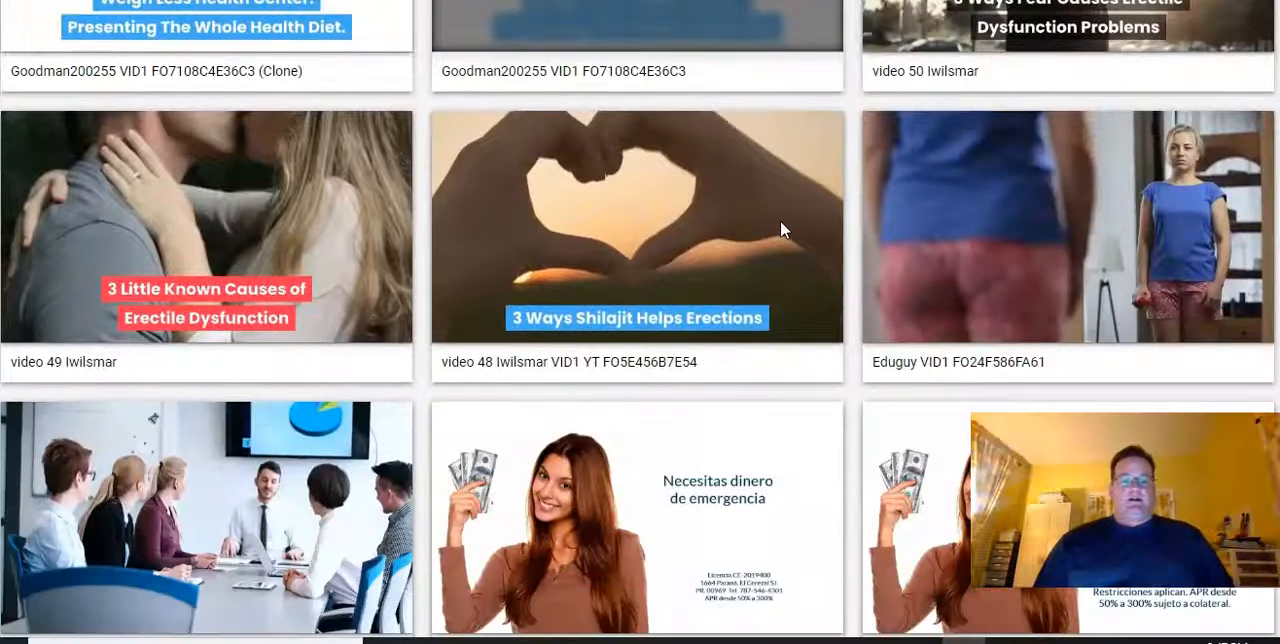
pyautogui.scroll(-2, 783, 230)
pyautogui.moveTo(972, 268)
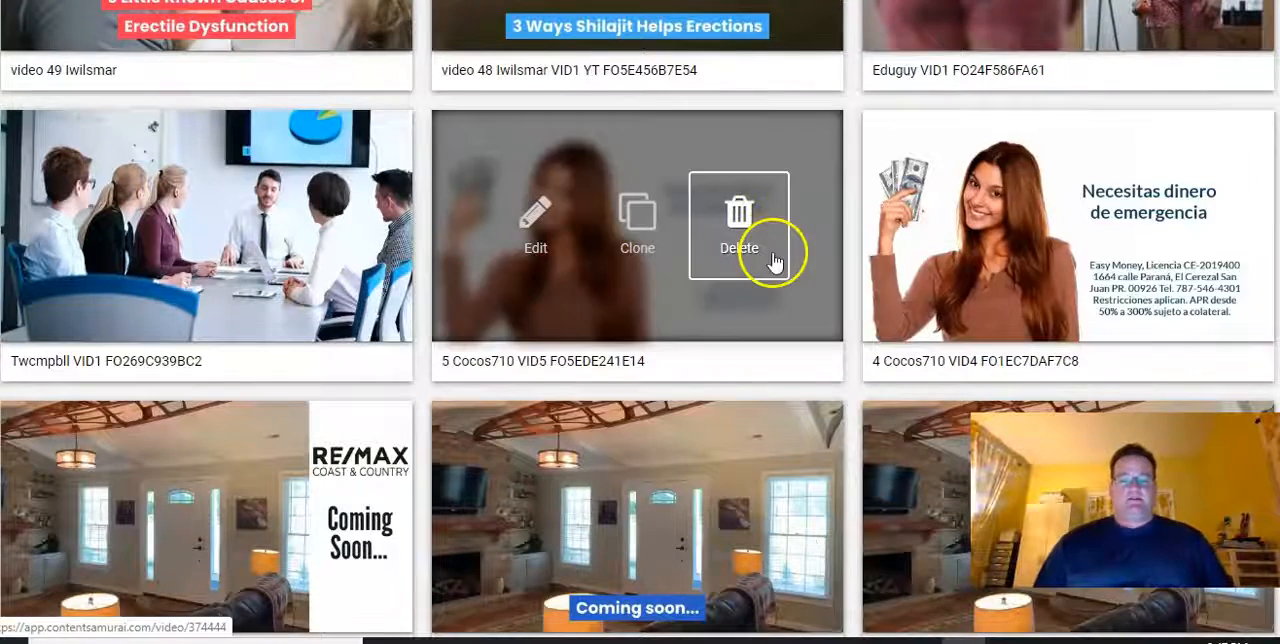
pyautogui.scroll(-3, 655, 234)
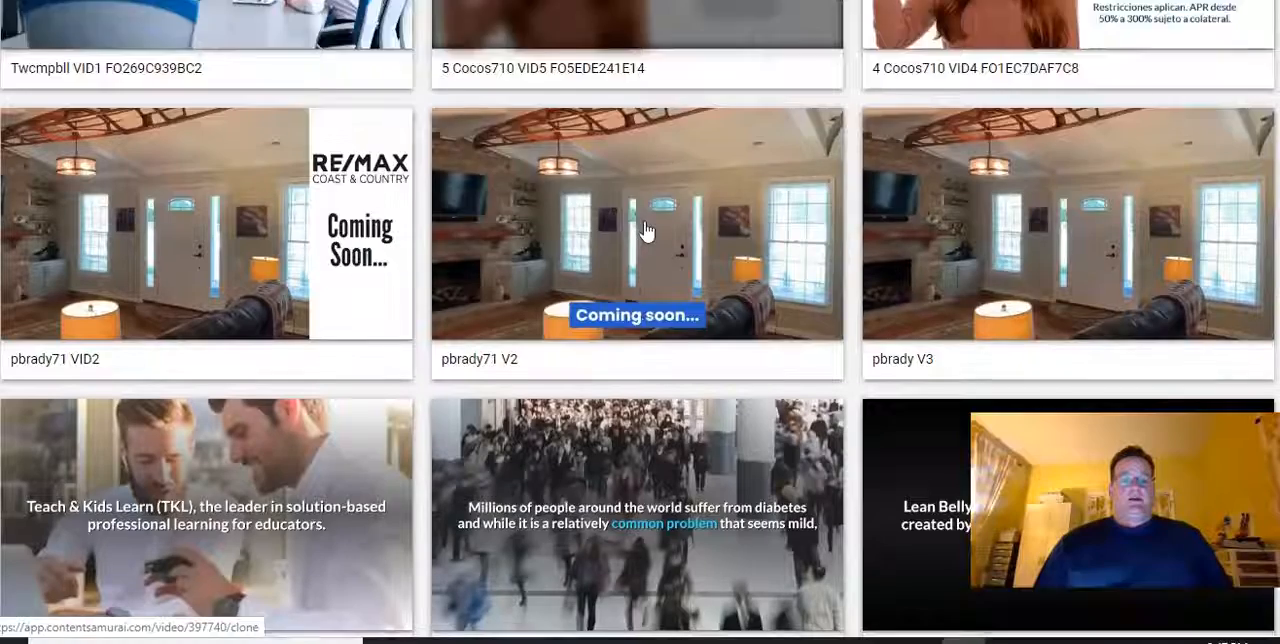
pyautogui.scroll(-1, 640, 210)
pyautogui.scroll(-3, 694, 145)
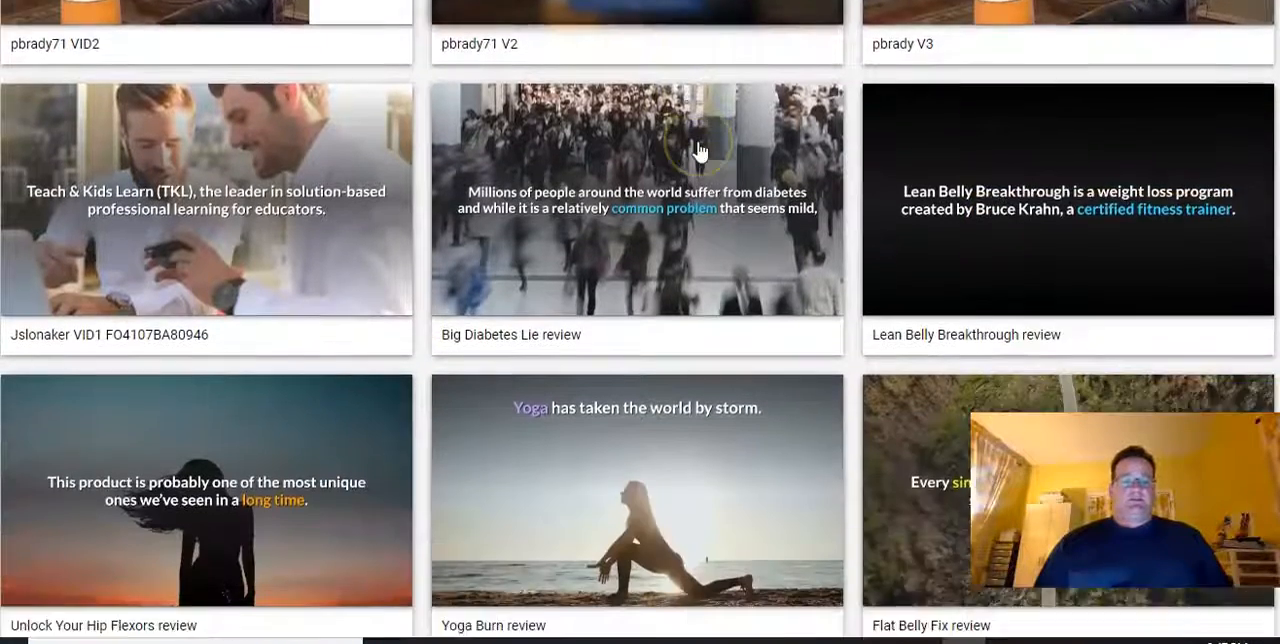
pyautogui.scroll(-5, 698, 150)
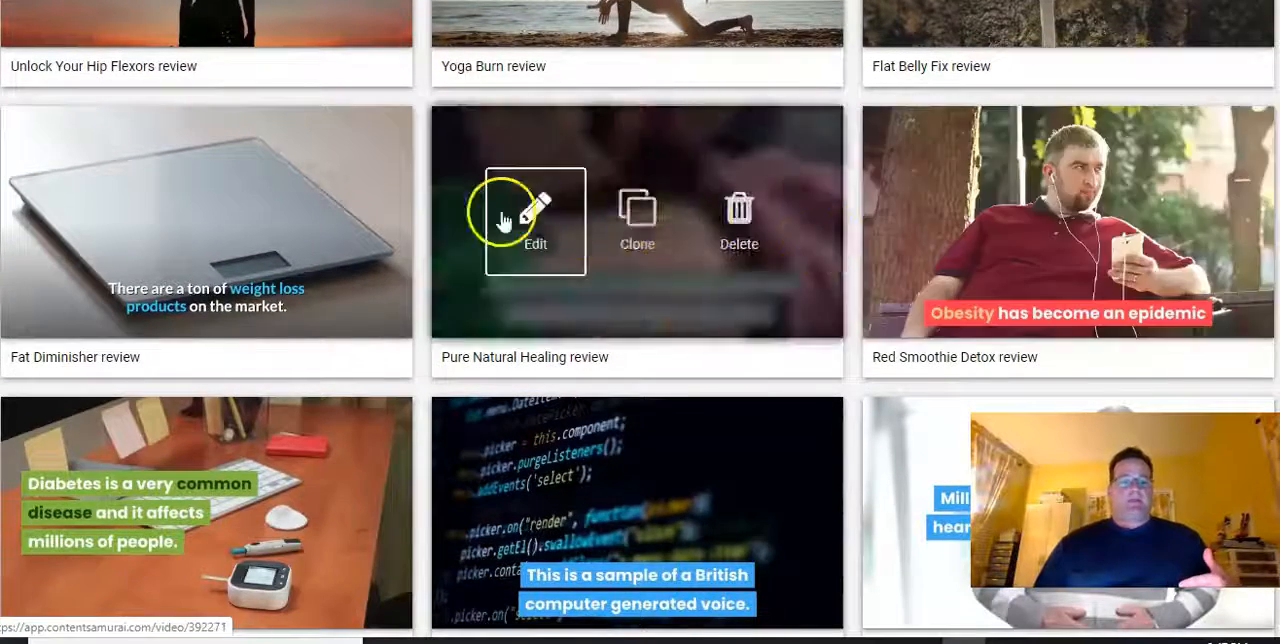
pyautogui.scroll(-2, 180, 205)
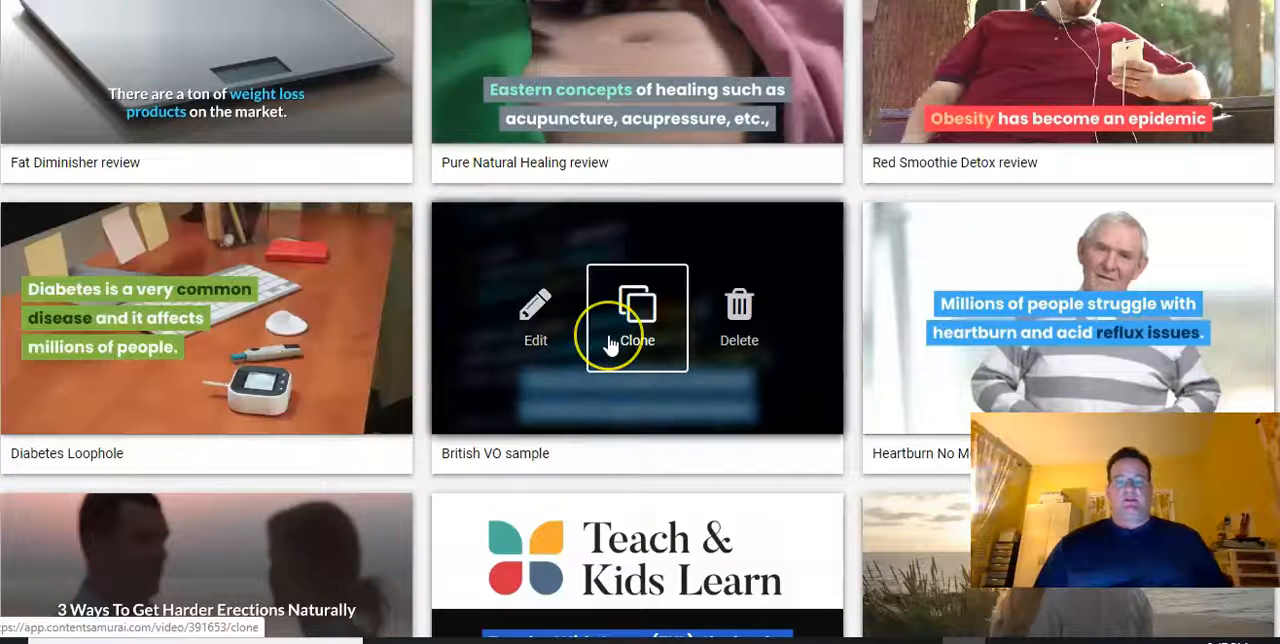
# Return to the start of the video library and create a new video project
pyautogui.click(618, 340)
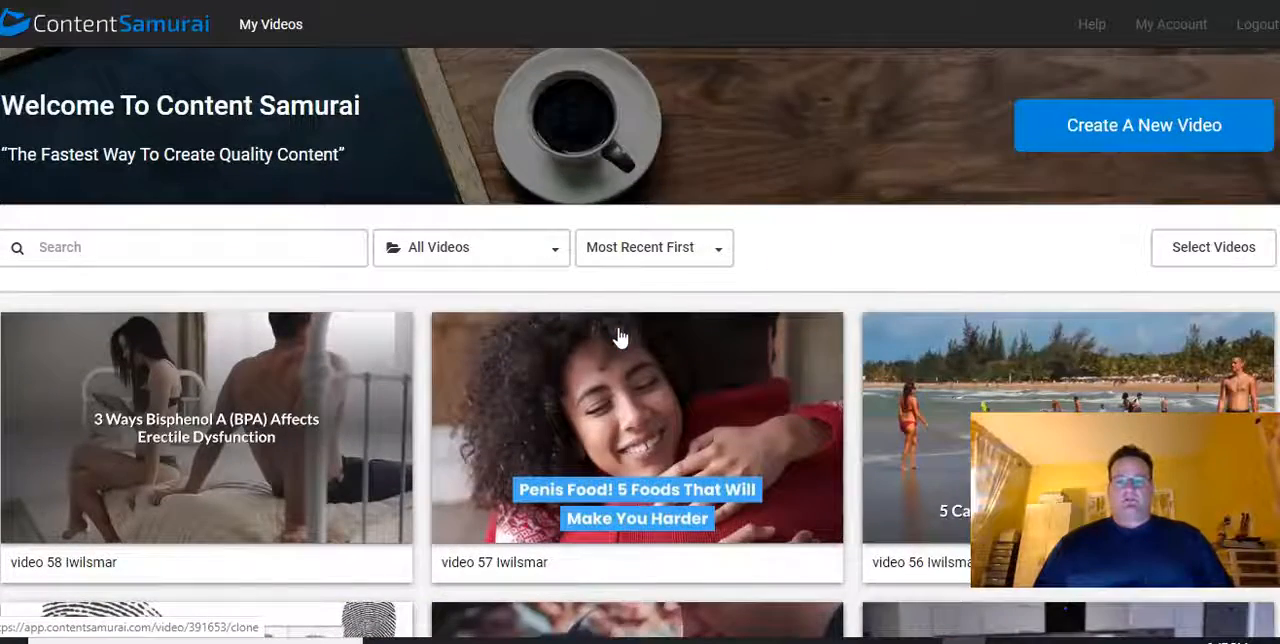
pyautogui.click(1061, 138)
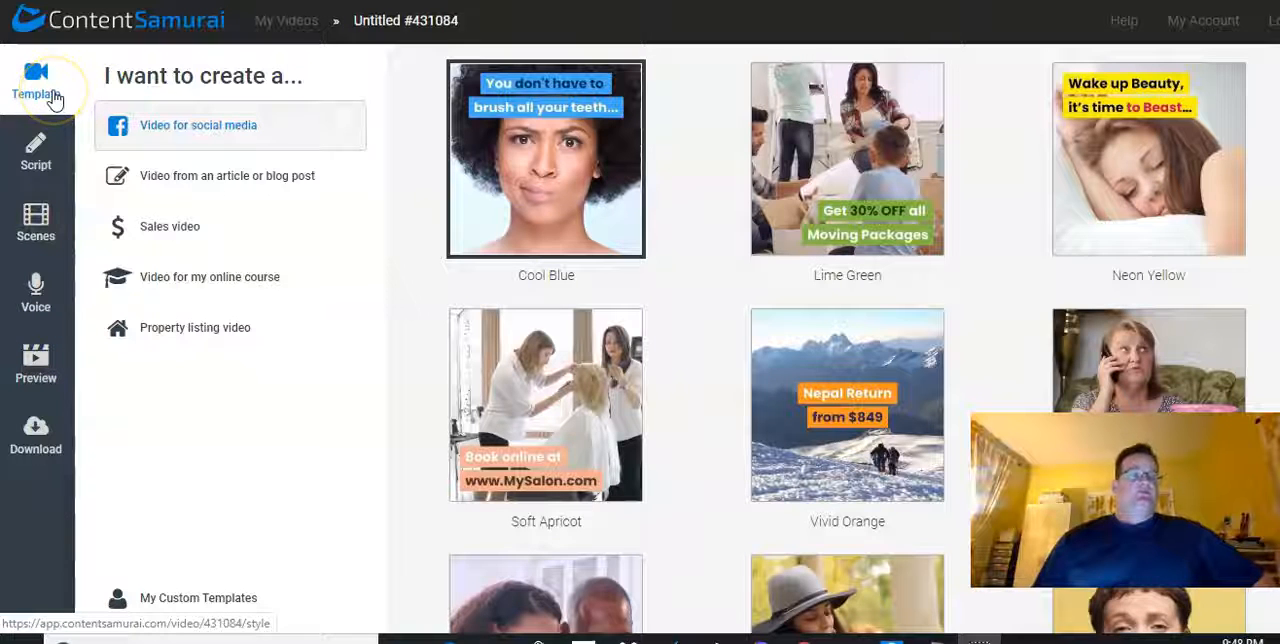
pyautogui.click(36, 152)
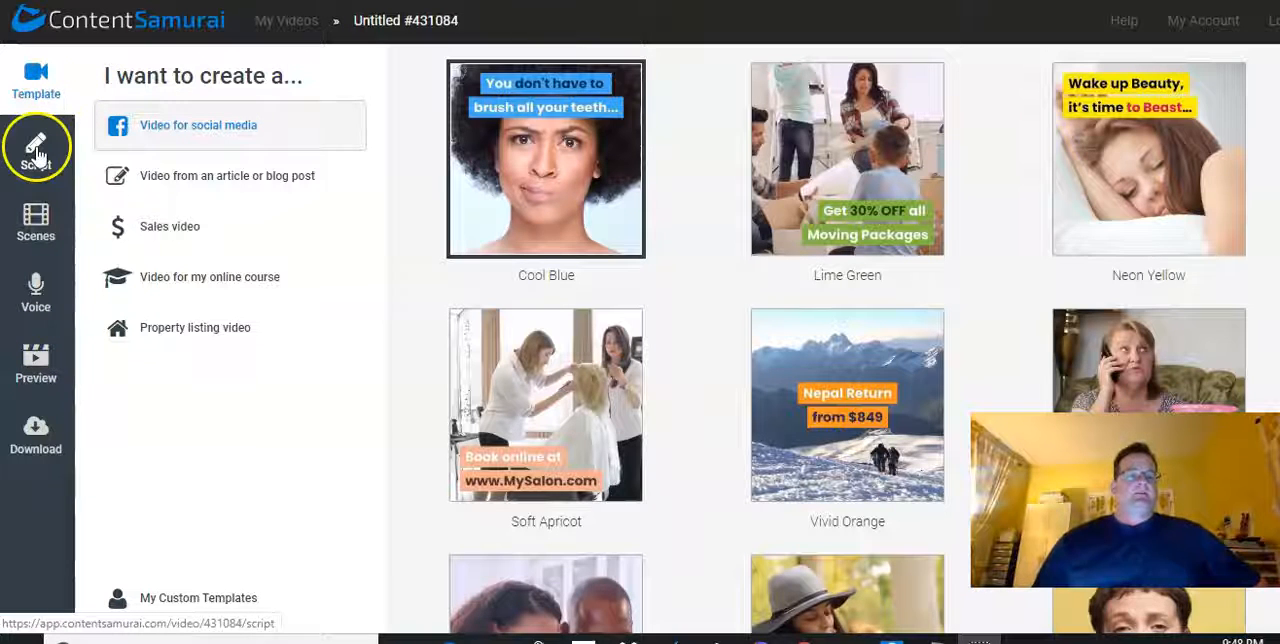
pyautogui.click(37, 218)
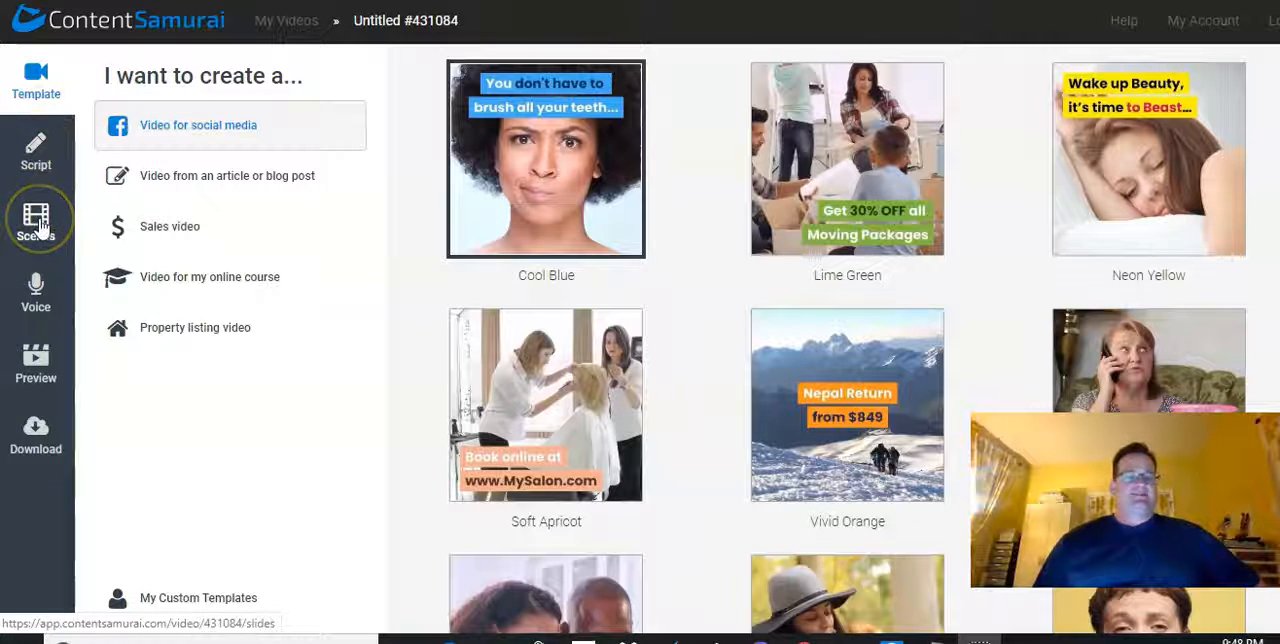
pyautogui.click(37, 228)
pyautogui.click(36, 292)
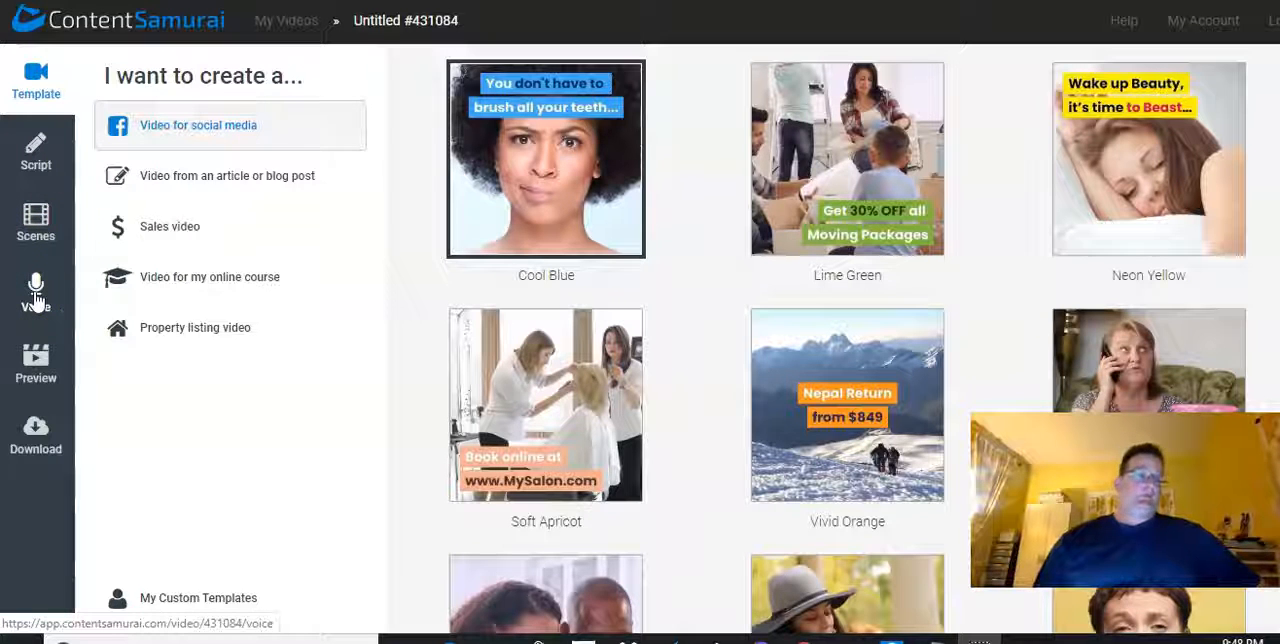
pyautogui.click(37, 355)
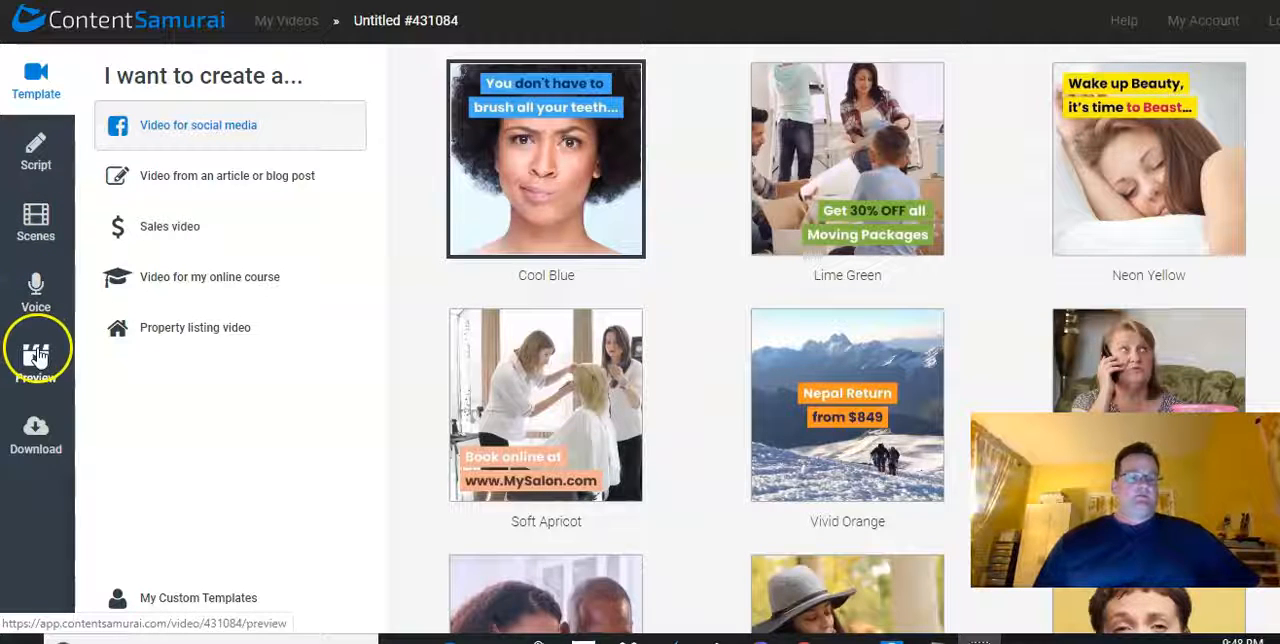
pyautogui.click(37, 430)
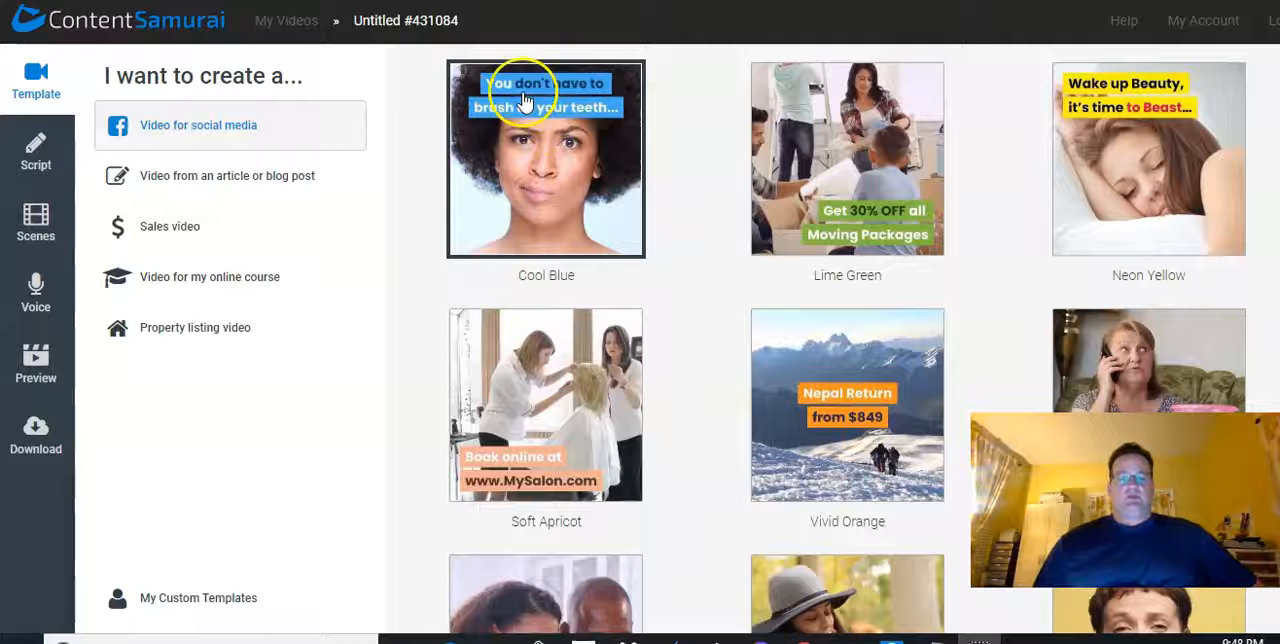
# Examine the range of template styles offered for social media videos
pyautogui.scroll(-6, 543, 214)
pyautogui.scroll(-1, 545, 232)
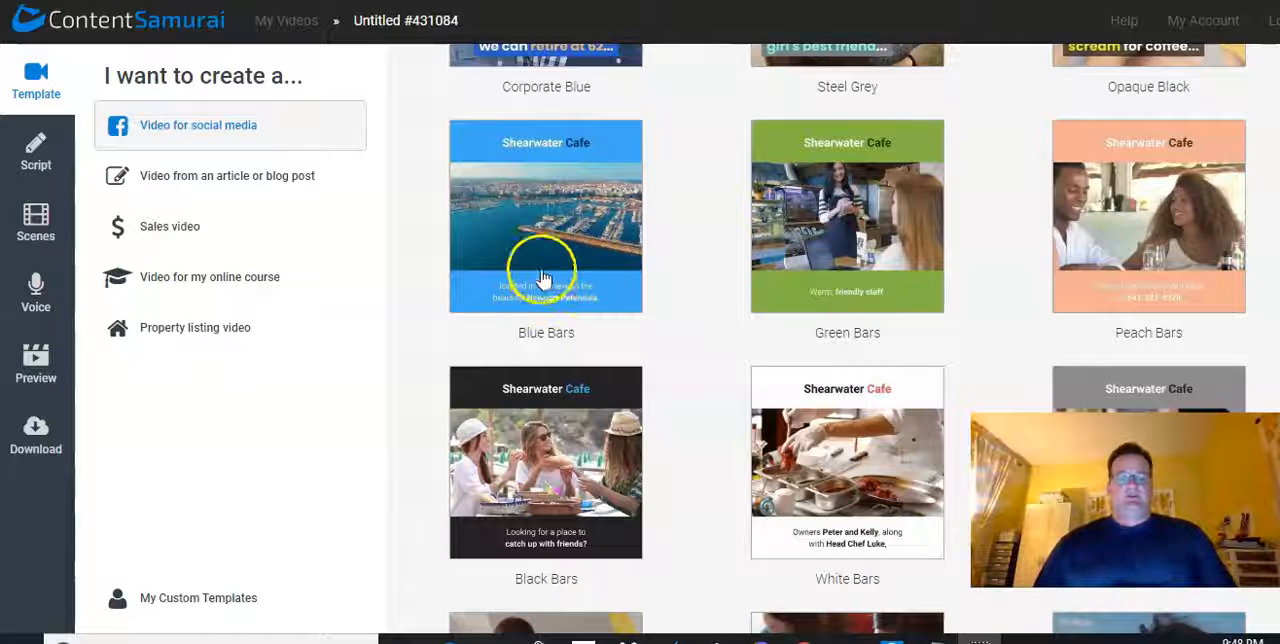
pyautogui.scroll(-2, 555, 238)
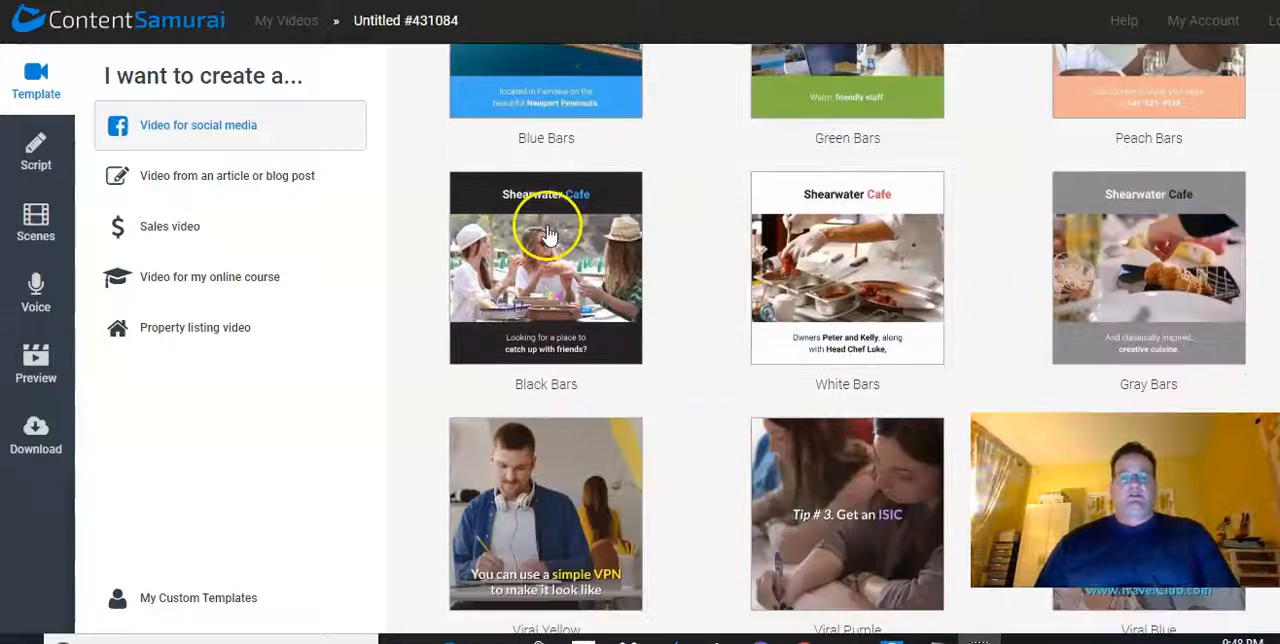
pyautogui.scroll(-7, 543, 235)
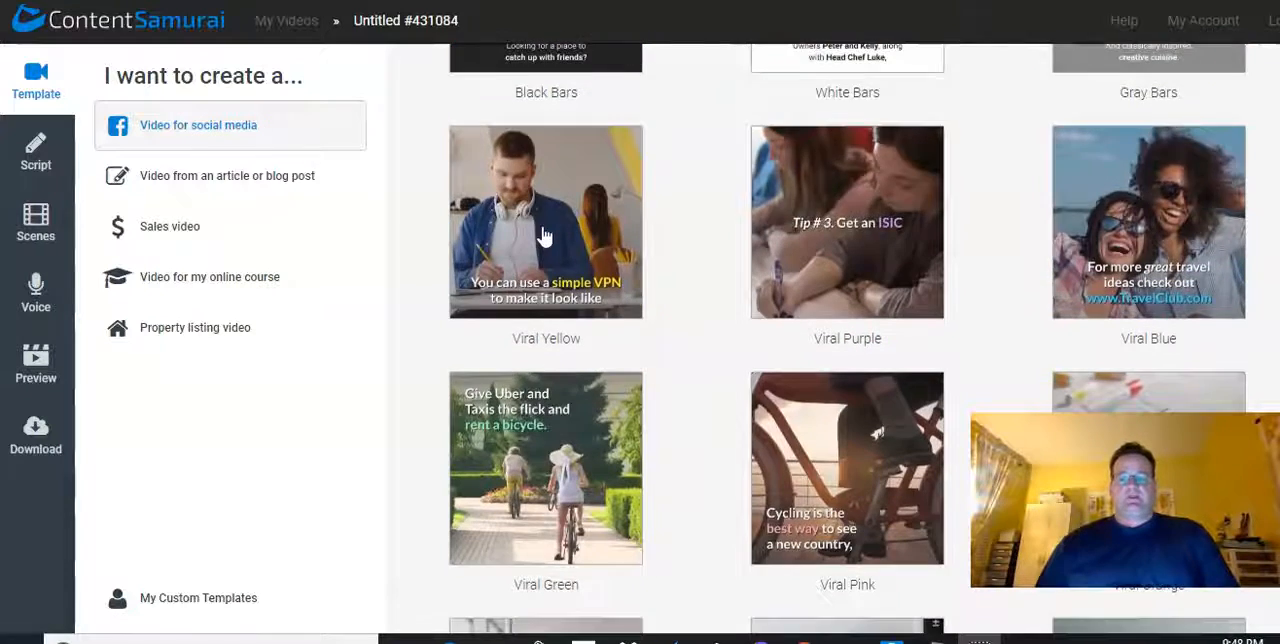
pyautogui.scroll(-1, 543, 235)
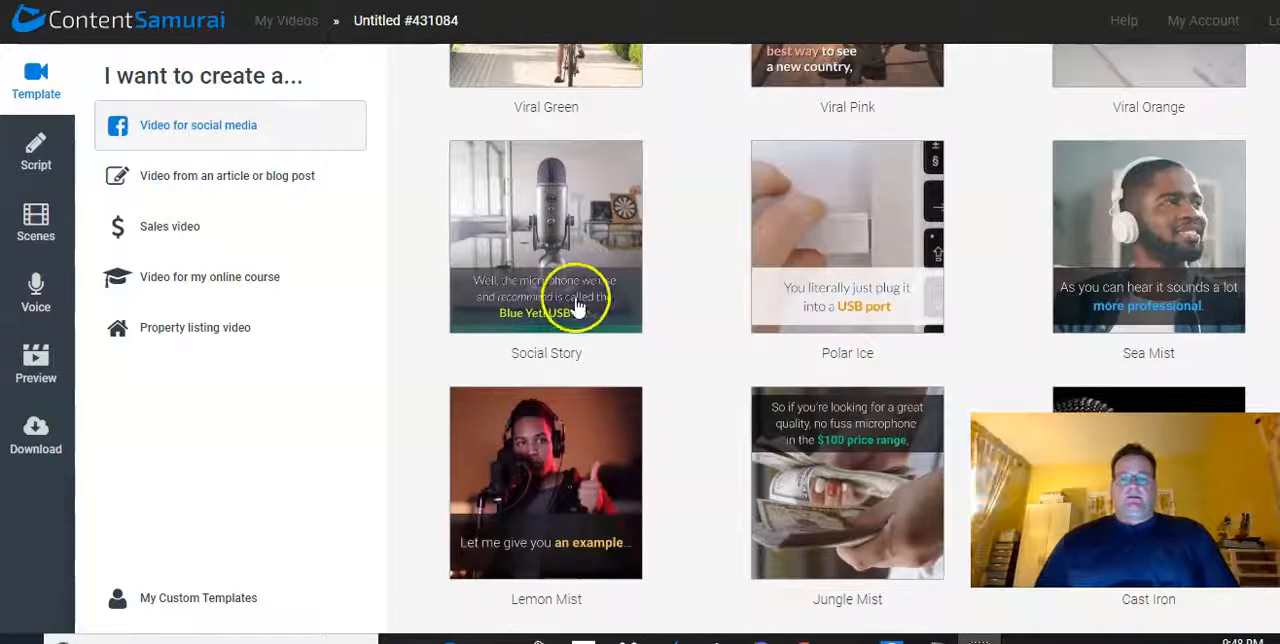
pyautogui.scroll(10, 751, 288)
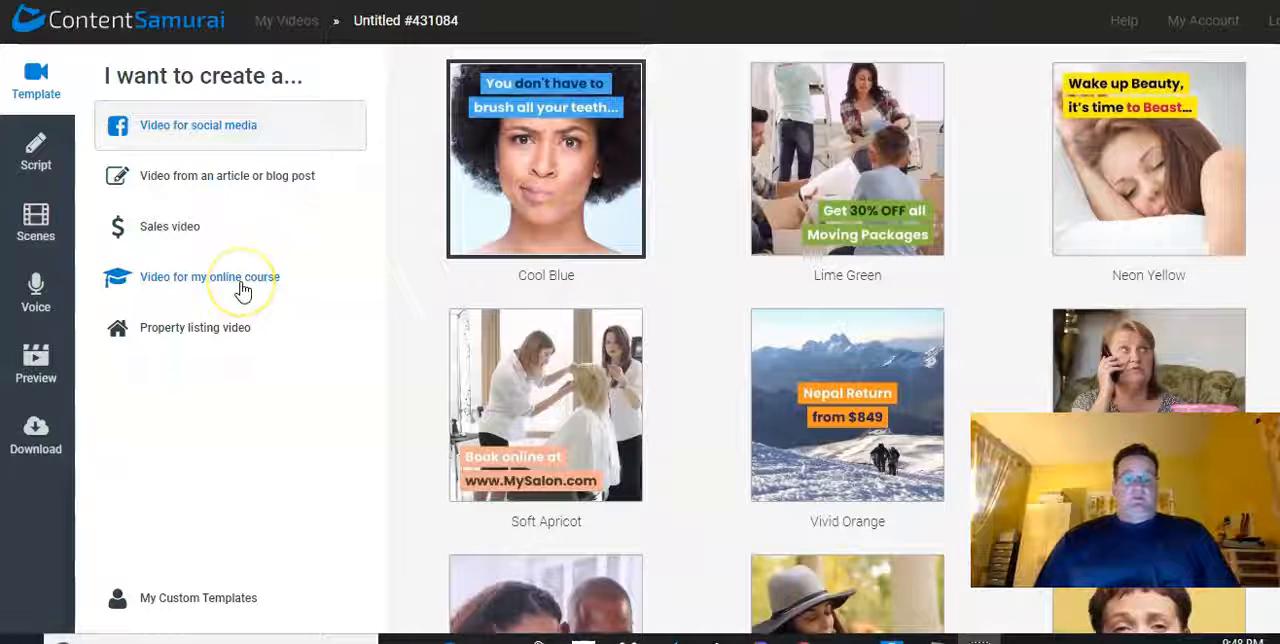
# Set the video type to one made from an article or blog post and open the details of the Viral Yellow template
pyautogui.click(193, 190)
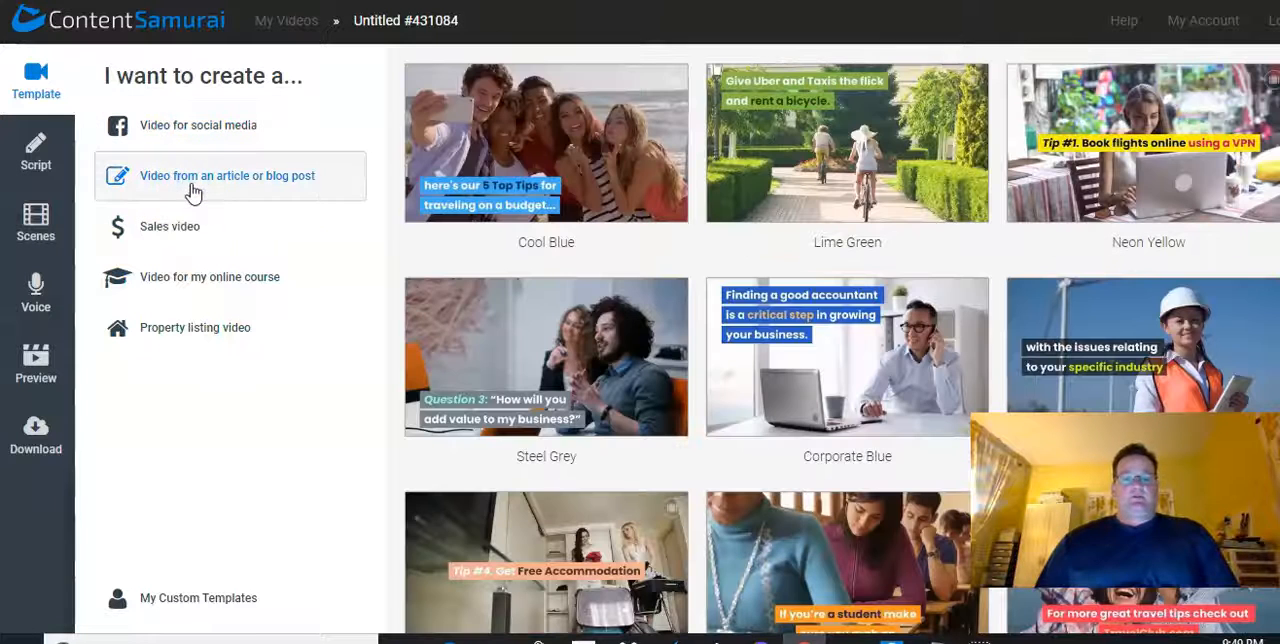
pyautogui.click(528, 146)
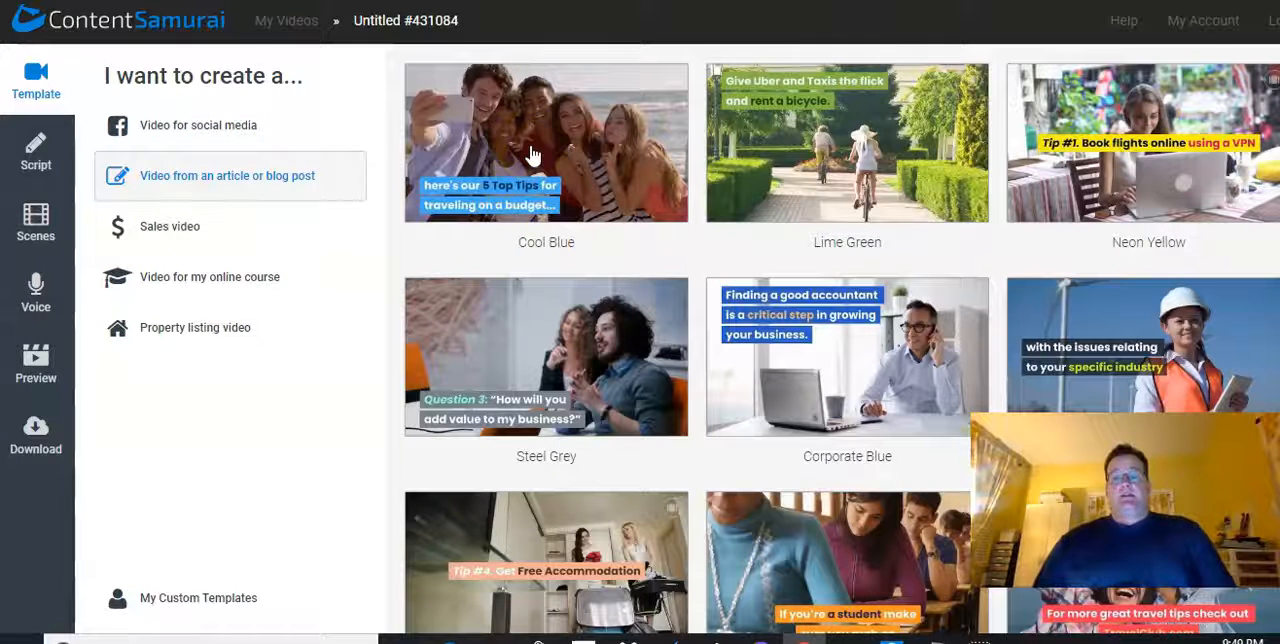
pyautogui.scroll(-3, 758, 197)
pyautogui.scroll(-2, 758, 197)
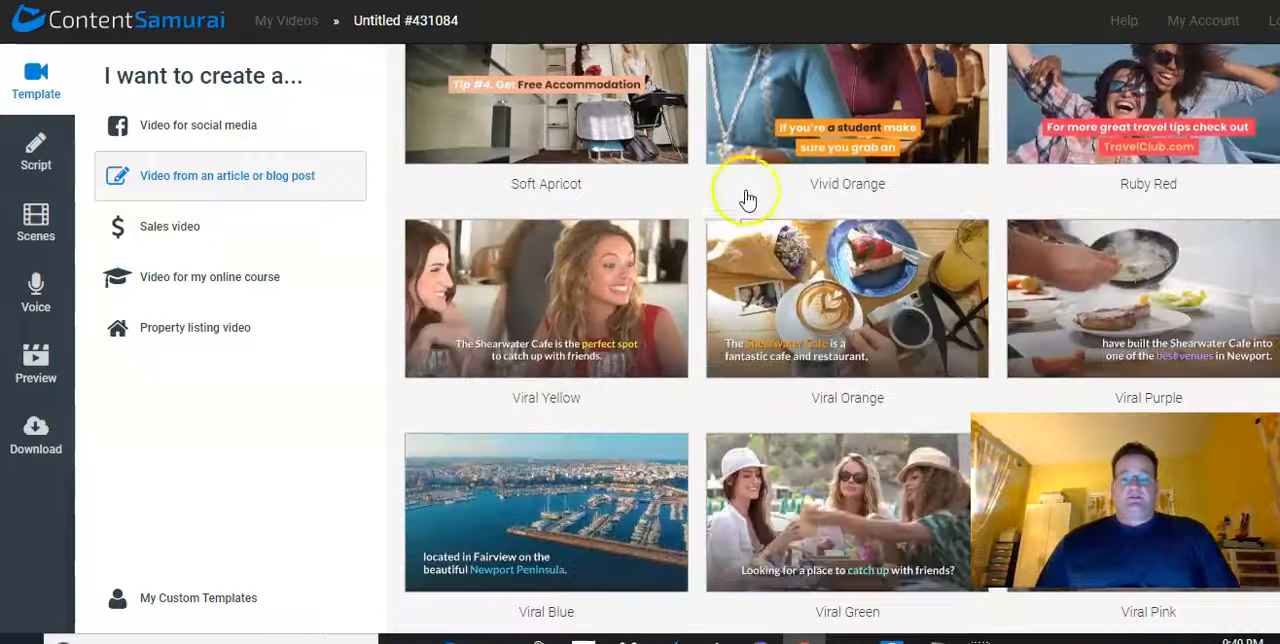
pyautogui.click(597, 295)
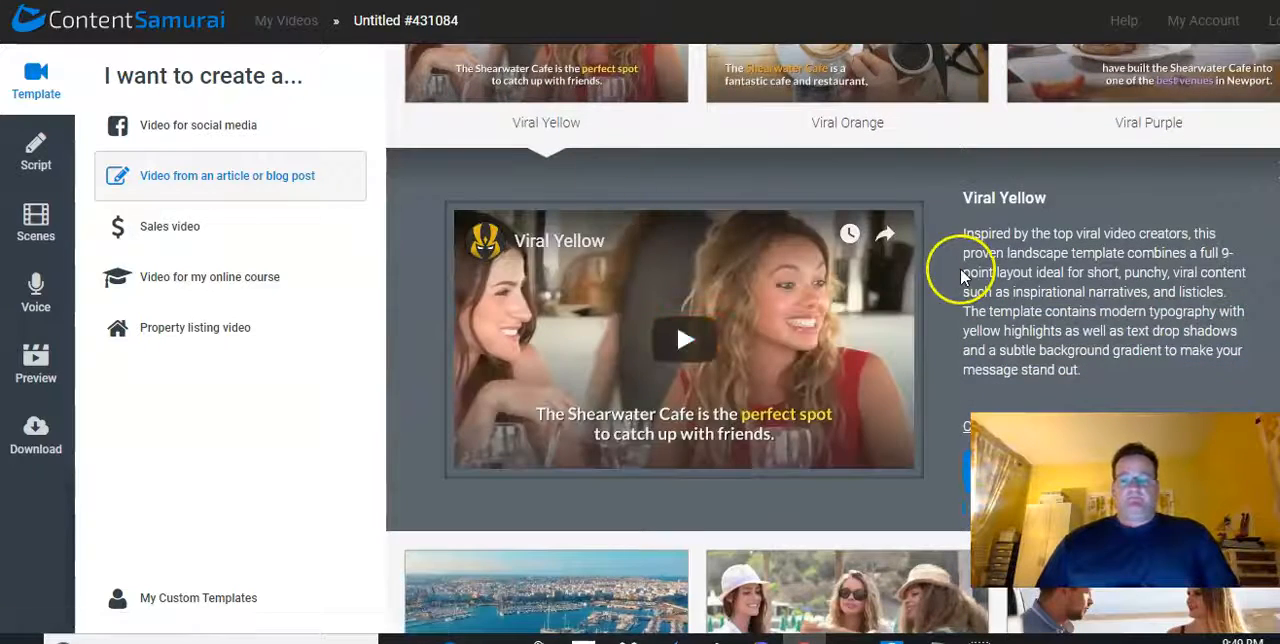
# Choose the Viral Yellow template for the new video and title the video "3 hour metabolism"
pyautogui.click(962, 470)
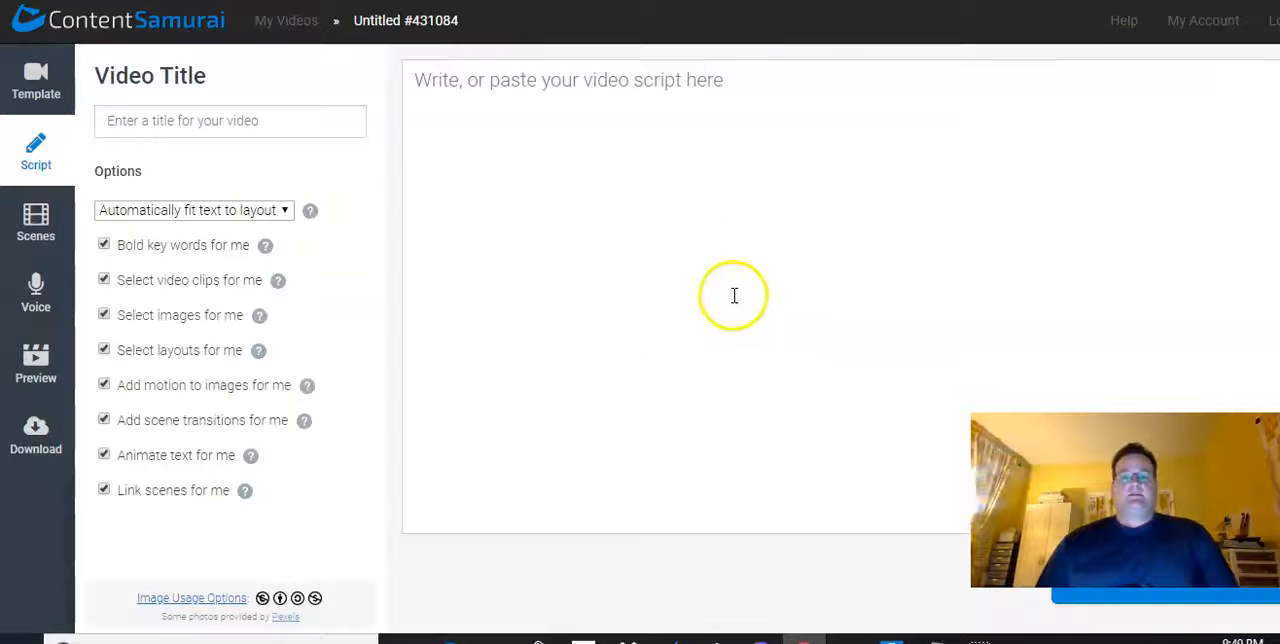
pyautogui.click(234, 121)
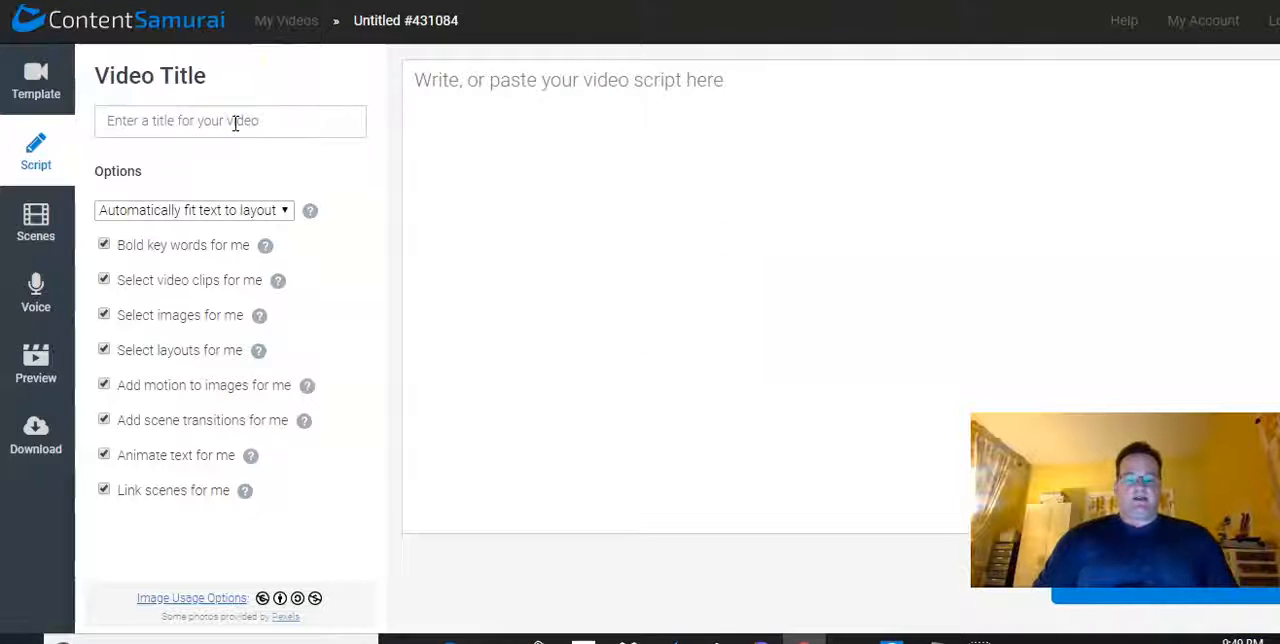
pyautogui.write('3 hou')
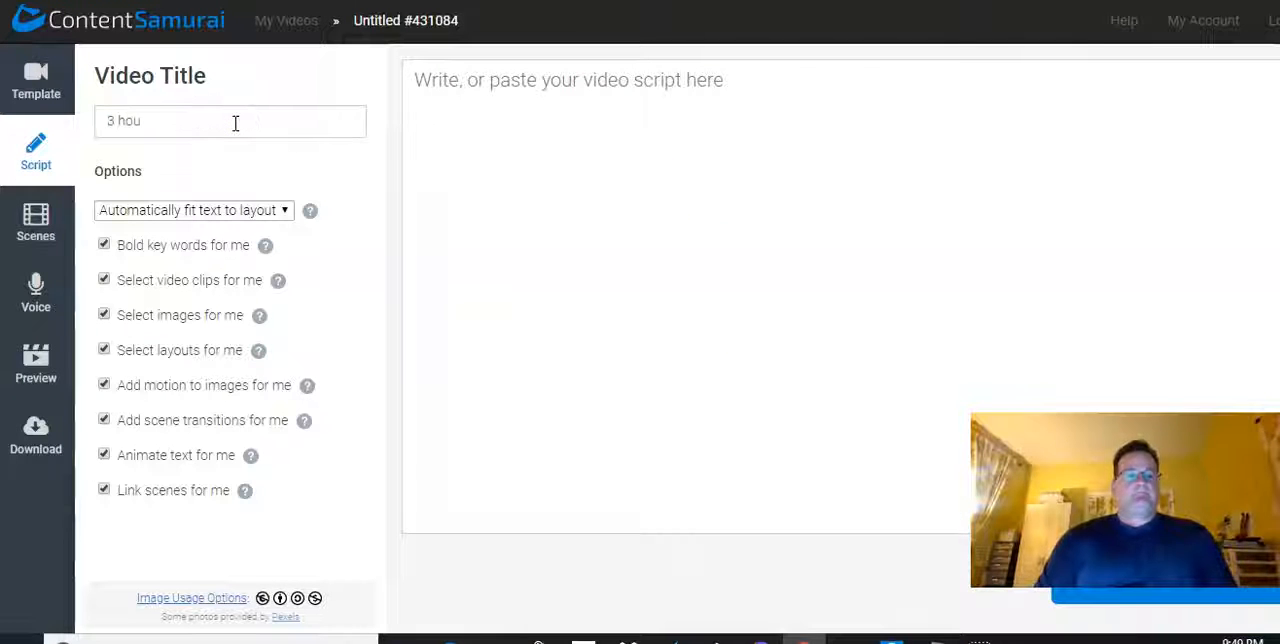
pyautogui.write('r metabolism')
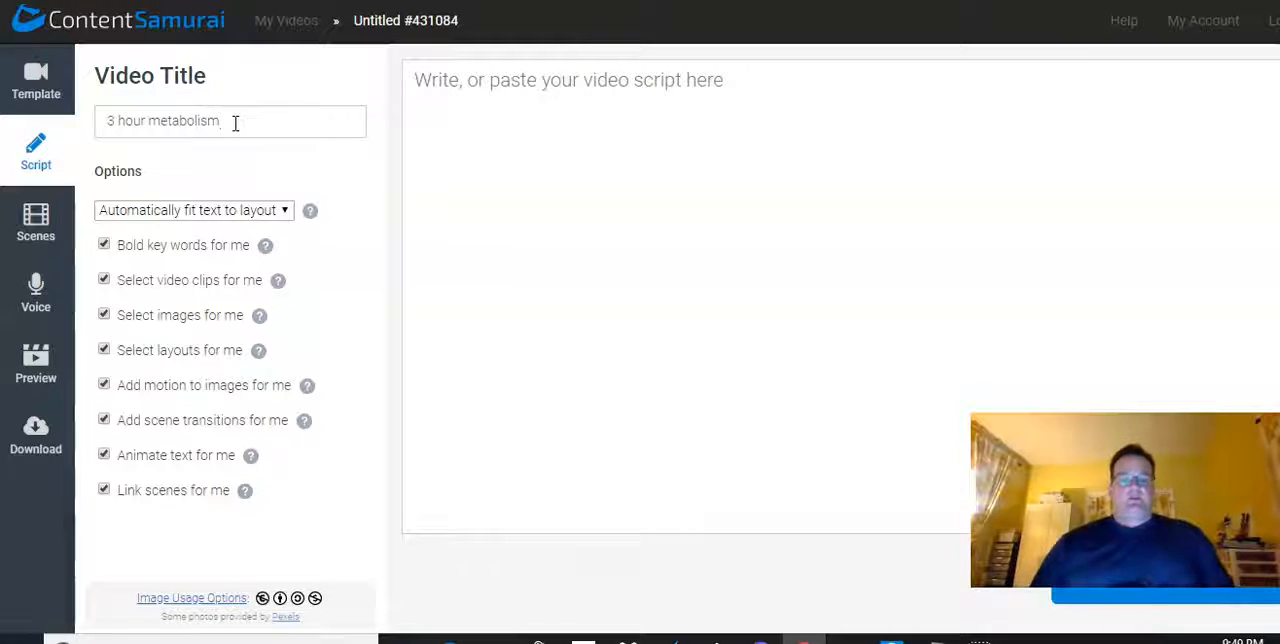
pyautogui.click(560, 184)
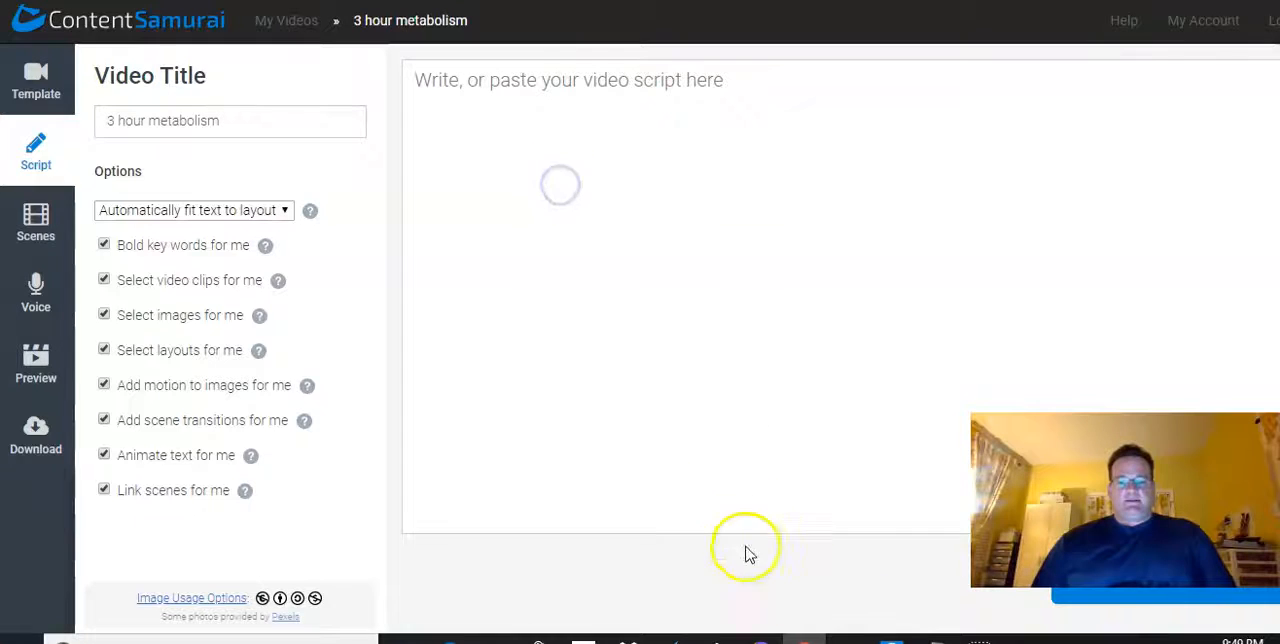
# Copy the entire diet article from the open text file and paste it into the video script in Content Samurai
pyautogui.hotkey('alt', 'Tab')
pyautogui.click(515, 219)
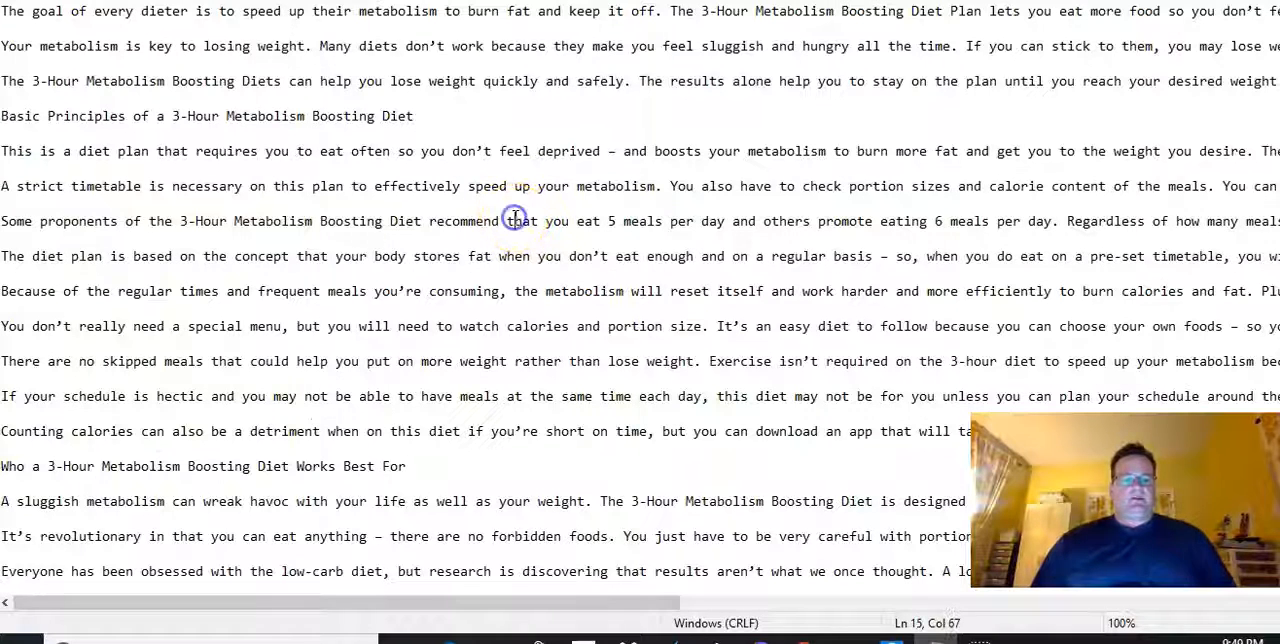
pyautogui.hotkey('ctrl', 'a')
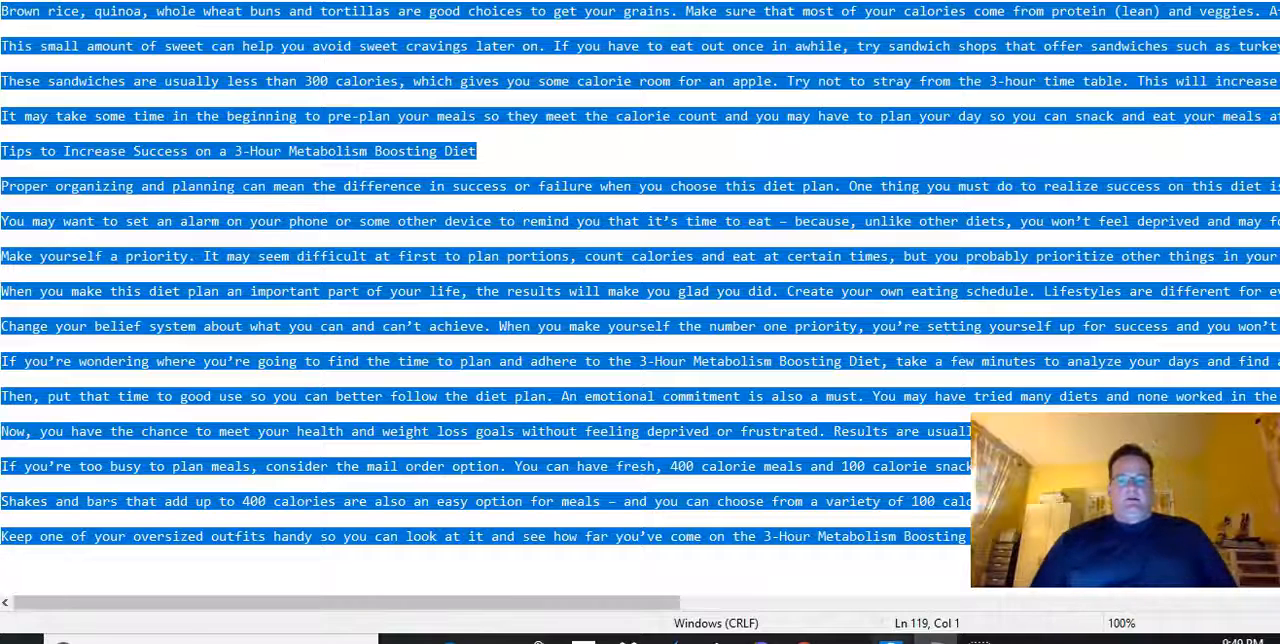
pyautogui.click(805, 640)
pyautogui.click(446, 117)
pyautogui.hotkey('ctrl', 'v')
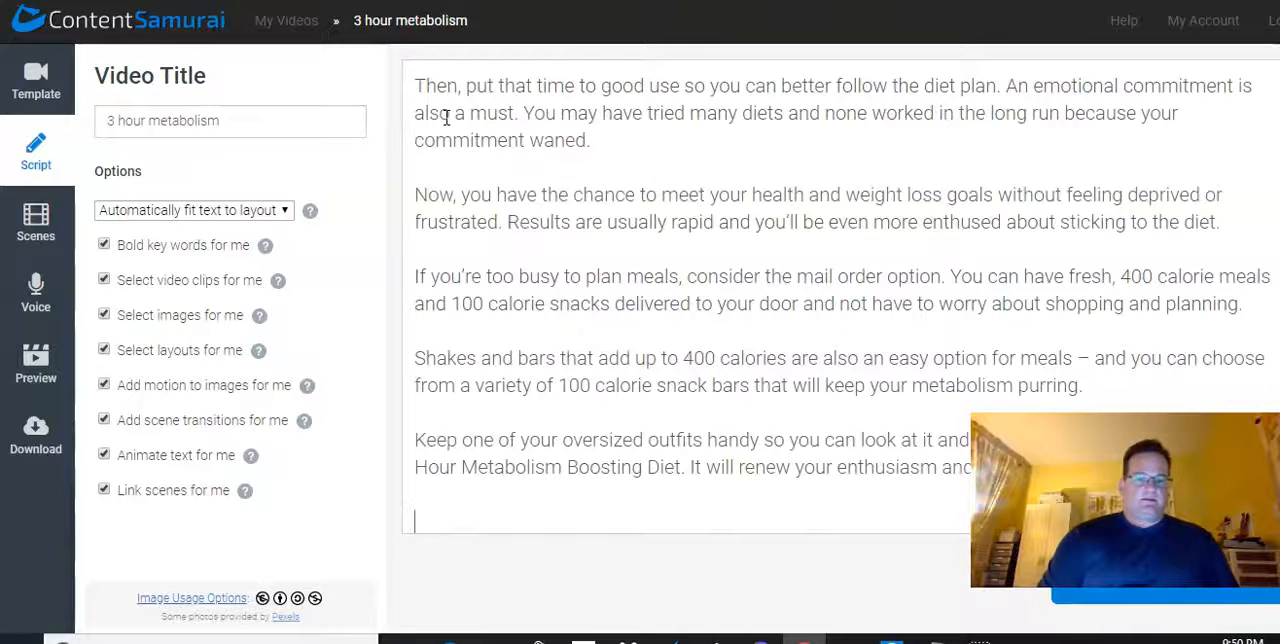
# Split the script's first body paragraph into separate paragraphs before "The 3-Hour Metabolism Boosting Diet Plan" and before "so you don't feel deprived"
pyautogui.scroll(20, 463, 154)
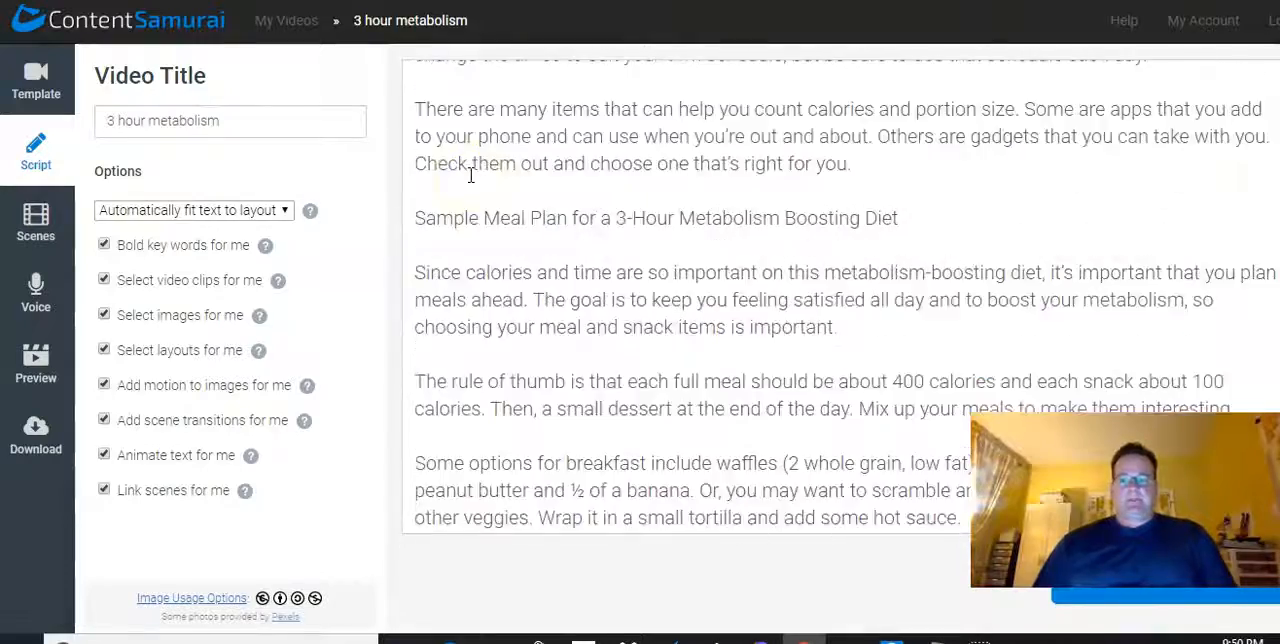
pyautogui.scroll(20, 470, 176)
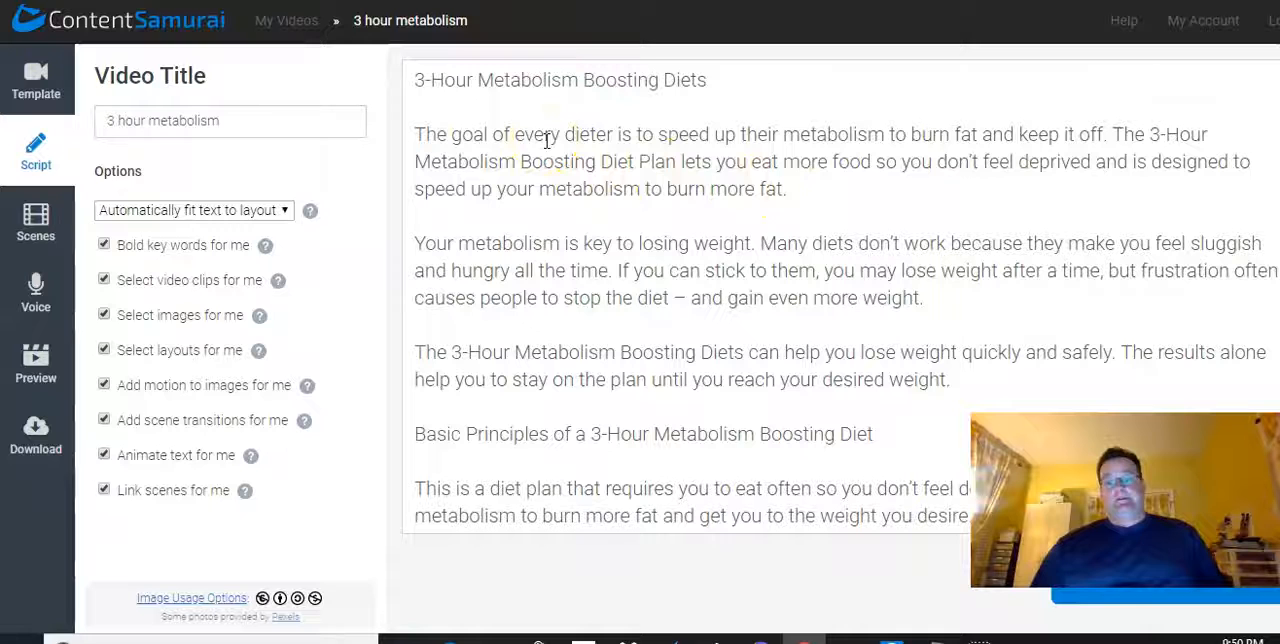
pyautogui.click(1112, 134)
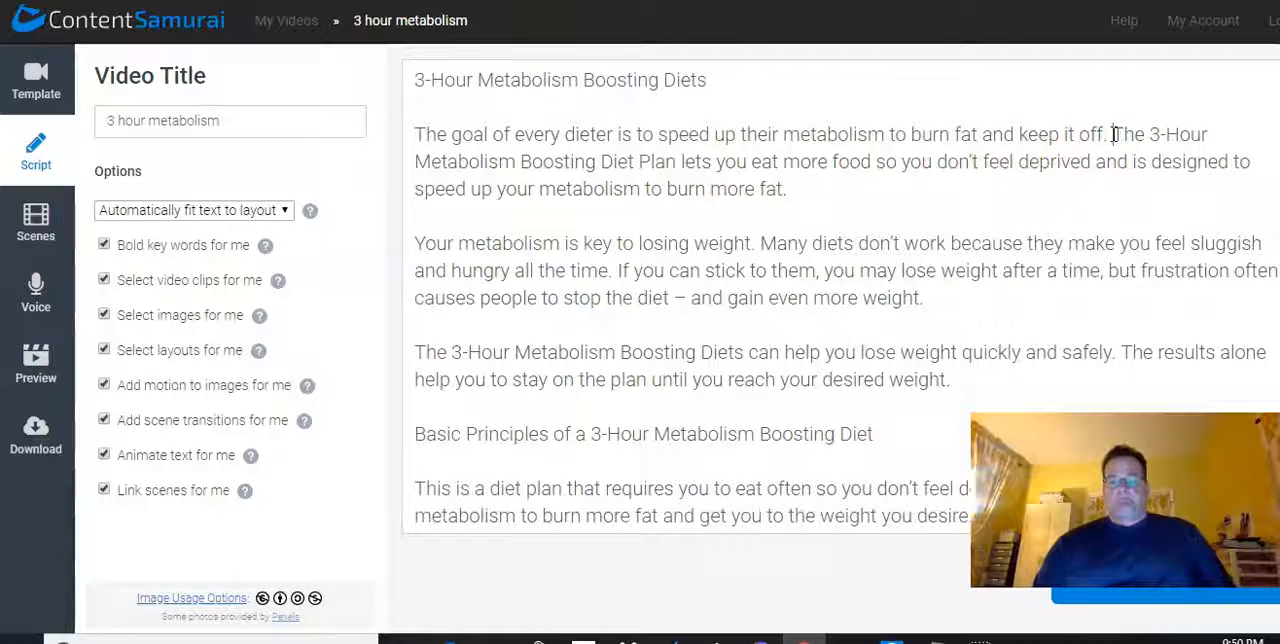
pyautogui.press('Return')
pyautogui.press('Return')
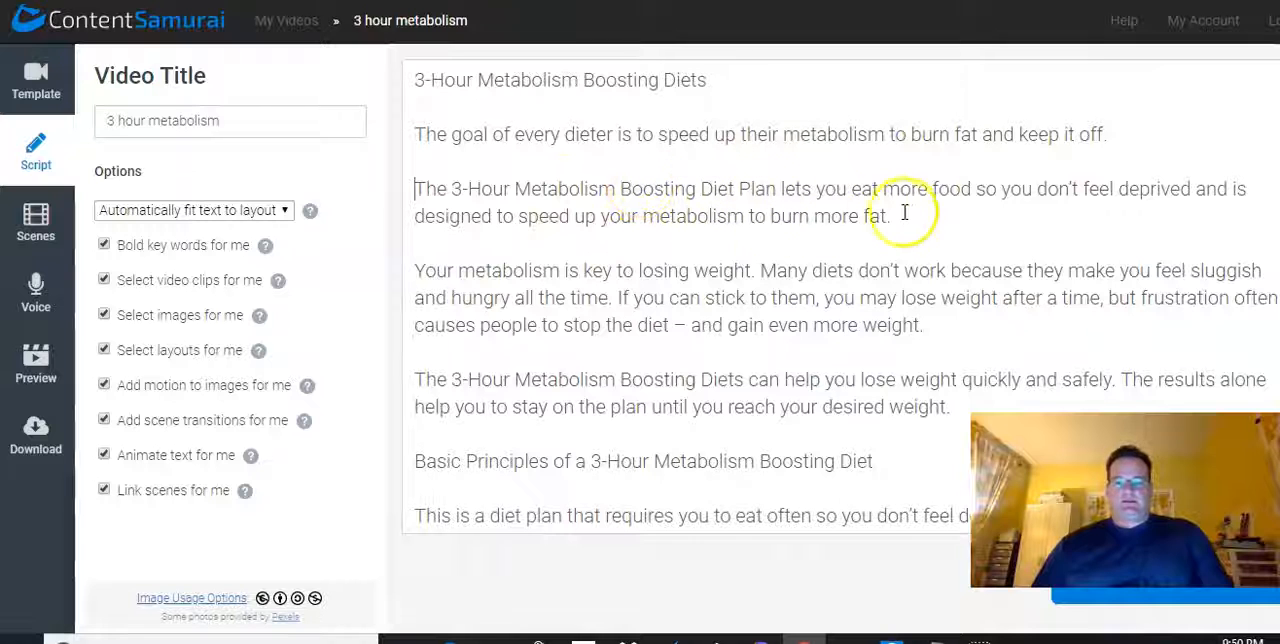
pyautogui.click(977, 189)
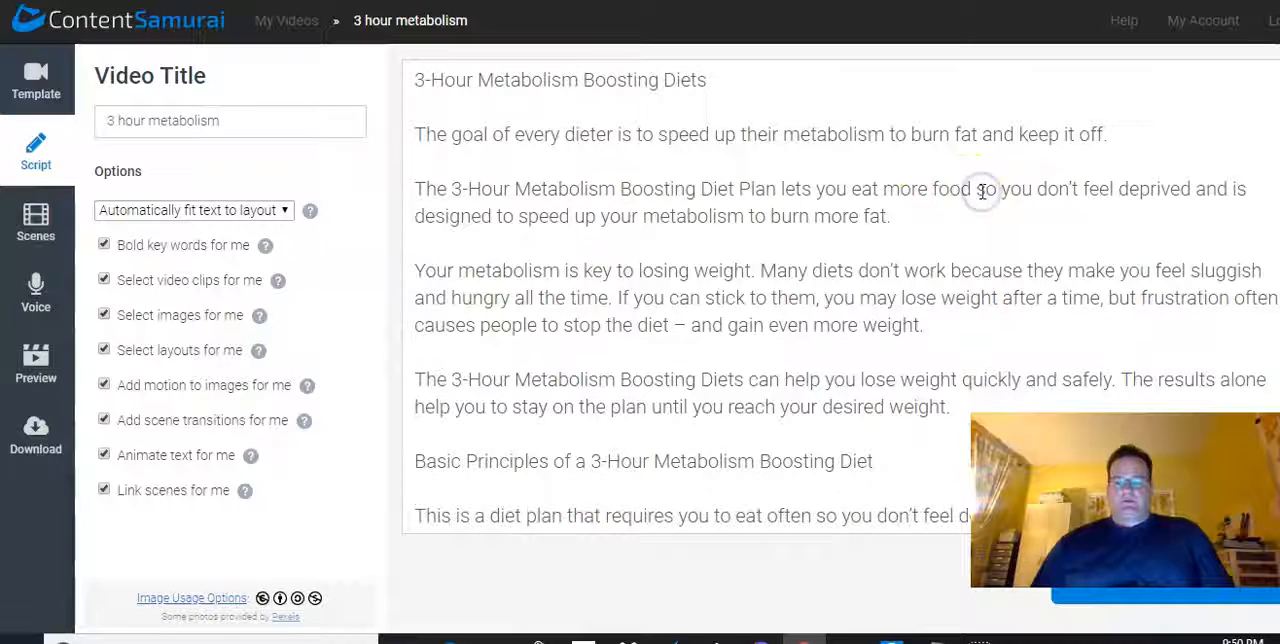
pyautogui.press('Return')
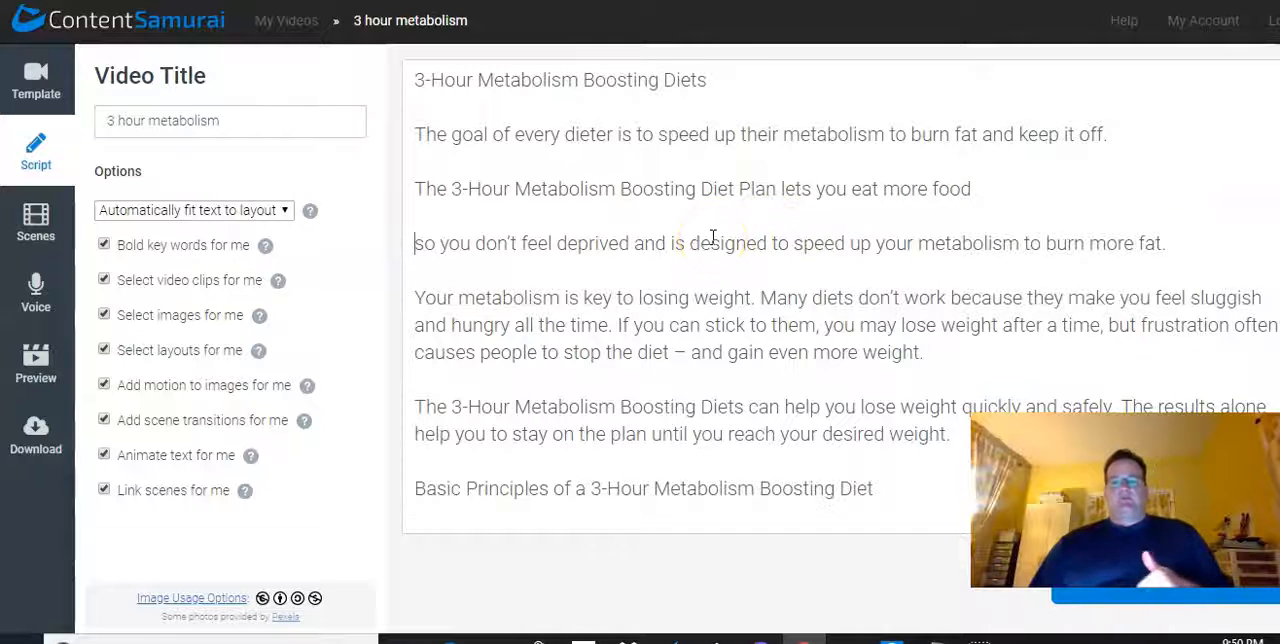
# Set the script to be divided into one slide per paragraph
pyautogui.click(202, 212)
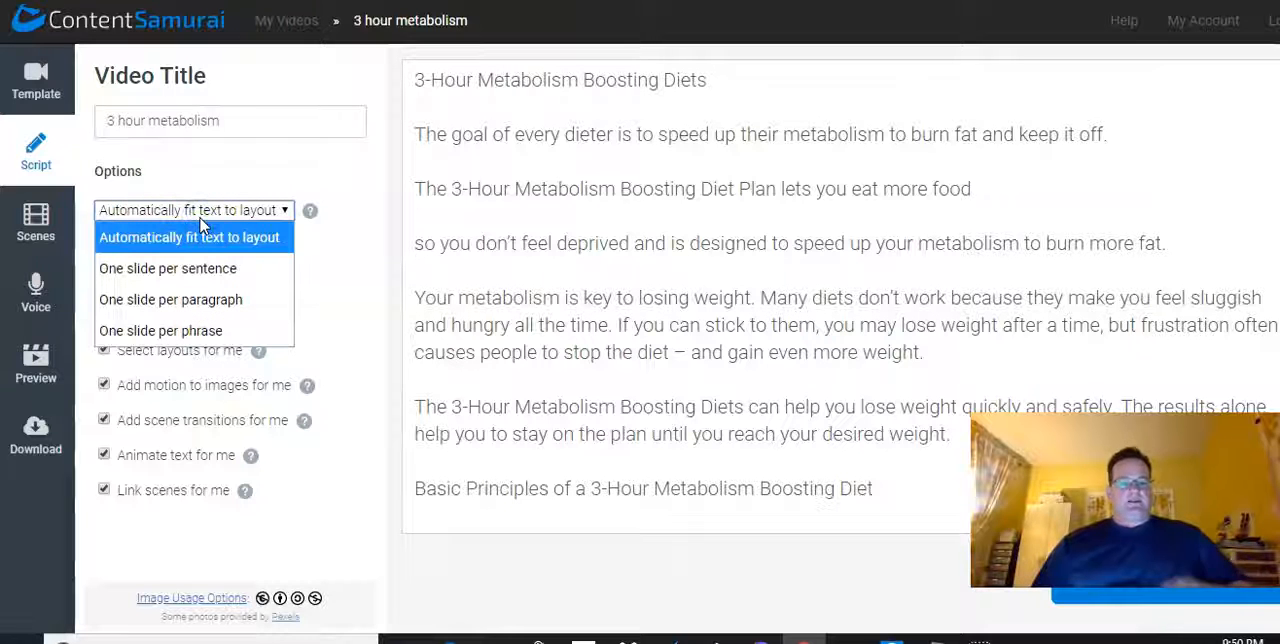
pyautogui.click(176, 303)
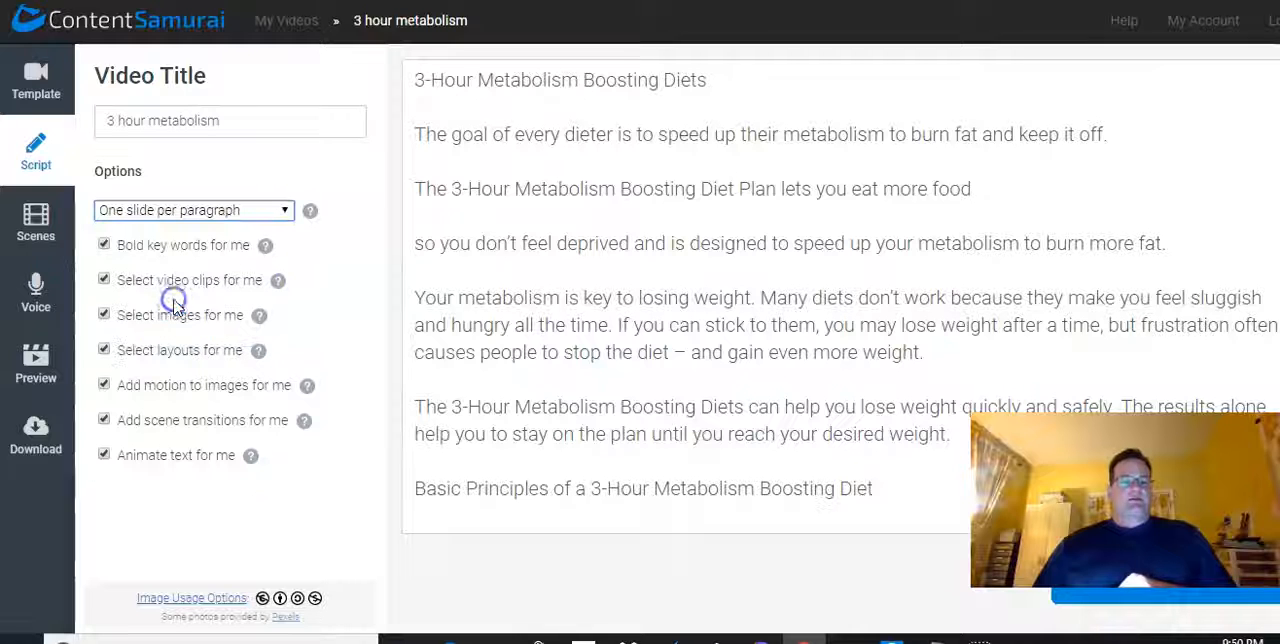
pyautogui.click(417, 107)
pyautogui.click(412, 163)
pyautogui.click(422, 210)
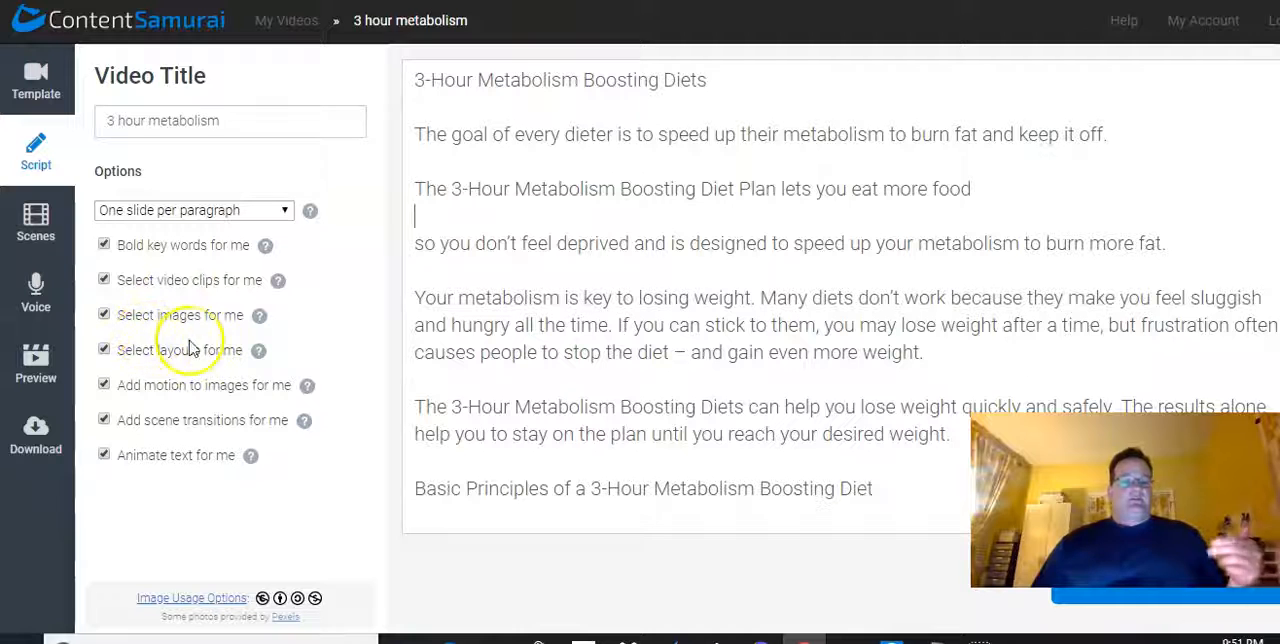
# Turn off automatic bolding of key words and create the scenes for the video
pyautogui.click(104, 245)
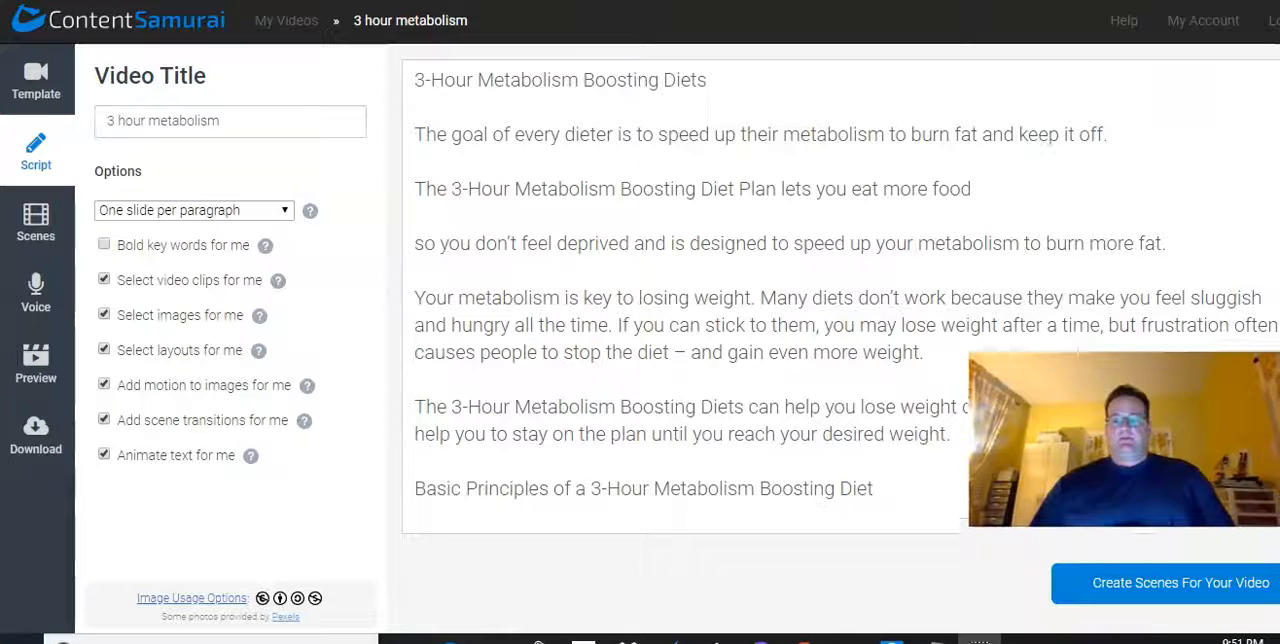
pyautogui.click(1108, 585)
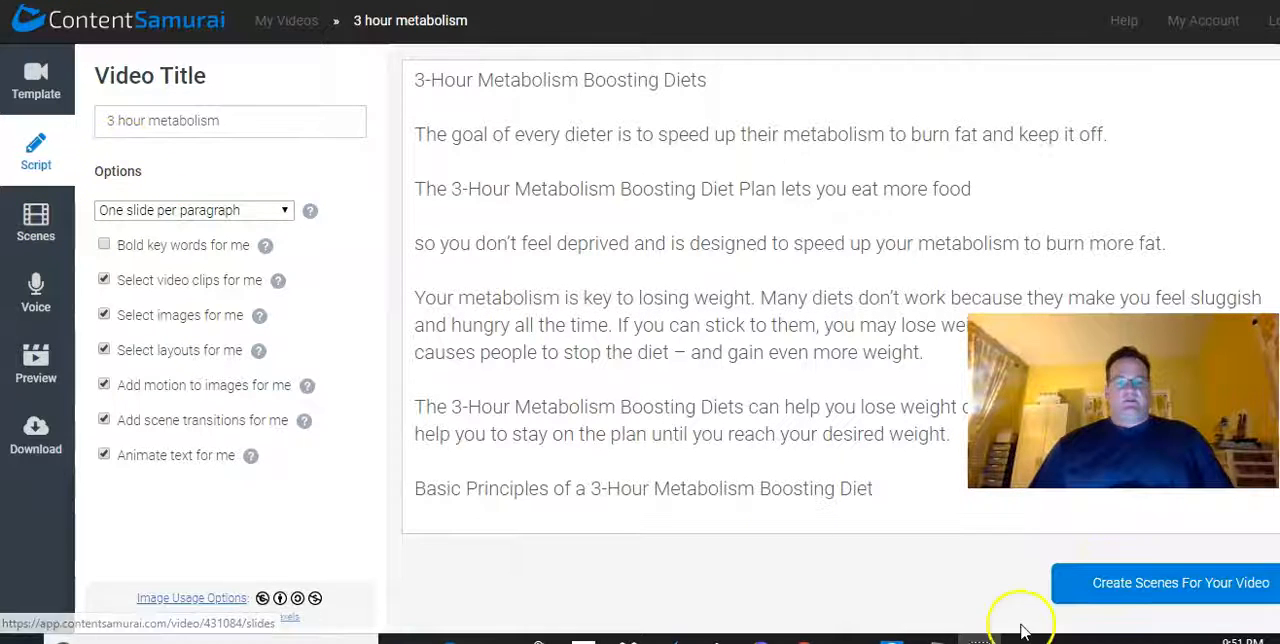
pyautogui.click(1108, 600)
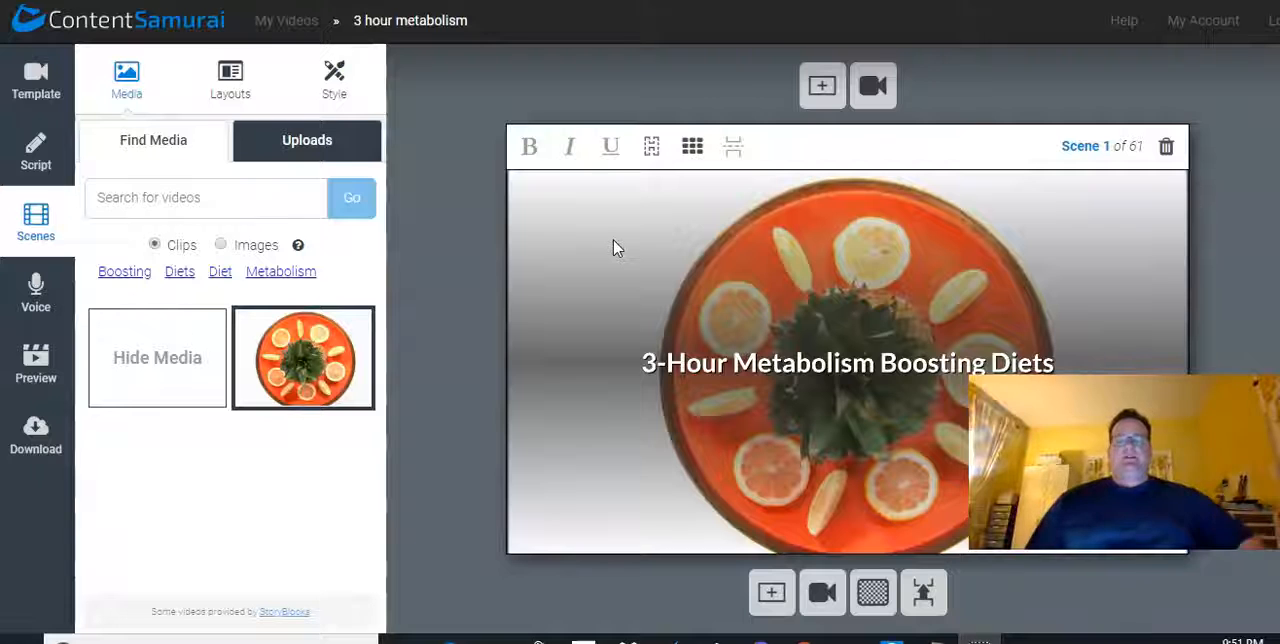
# Examine the layout options, style settings and uploaded clips available for the first scene
pyautogui.click(473, 260)
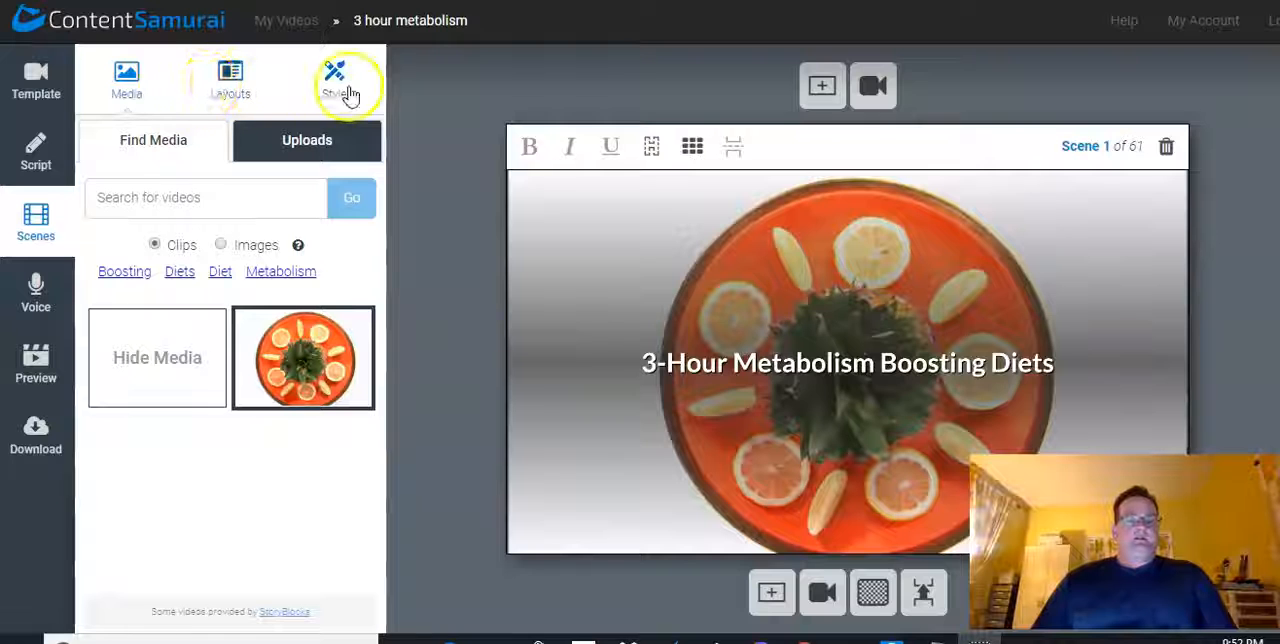
pyautogui.click(228, 88)
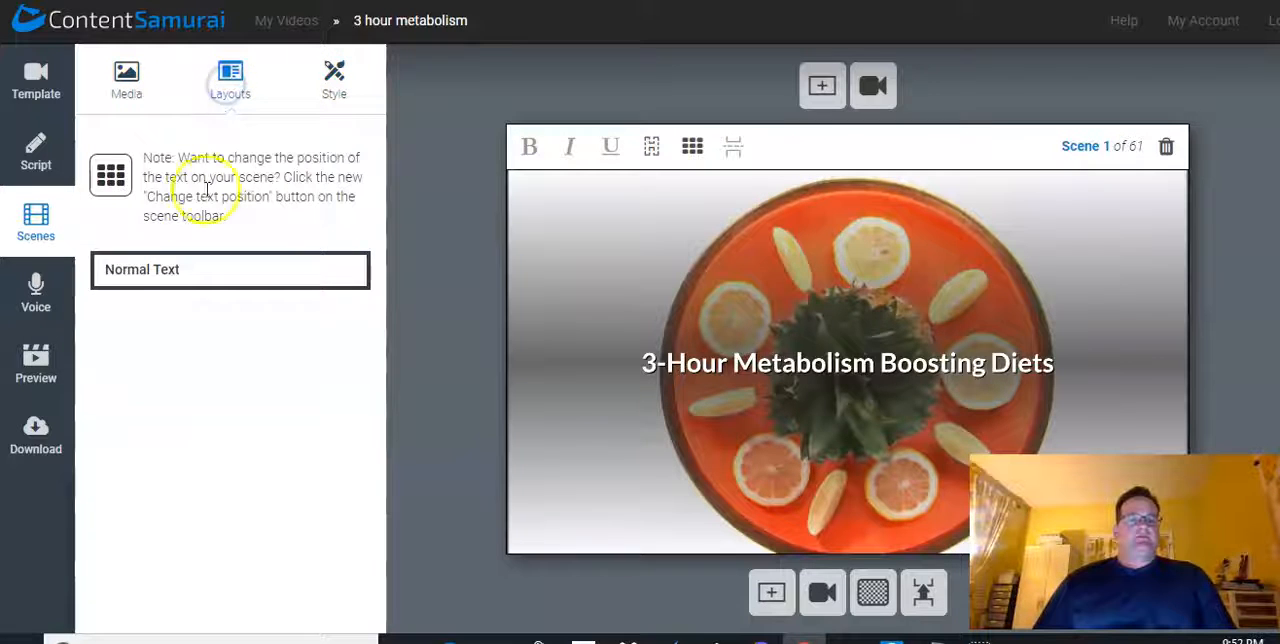
pyautogui.click(336, 90)
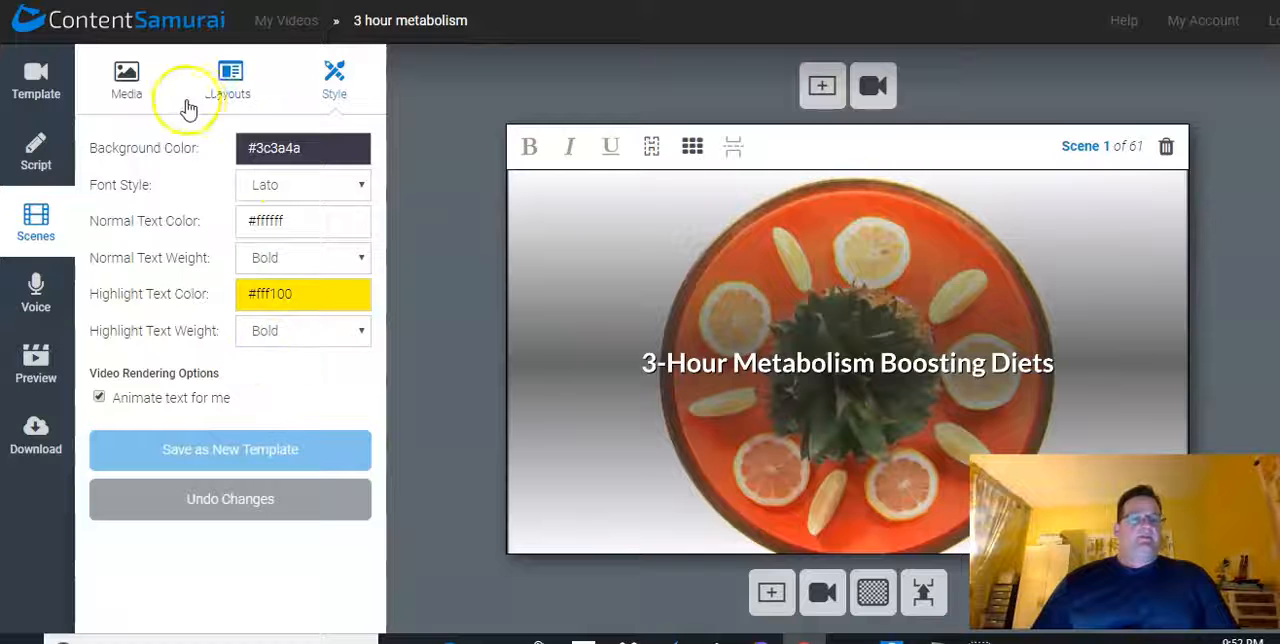
pyautogui.click(127, 80)
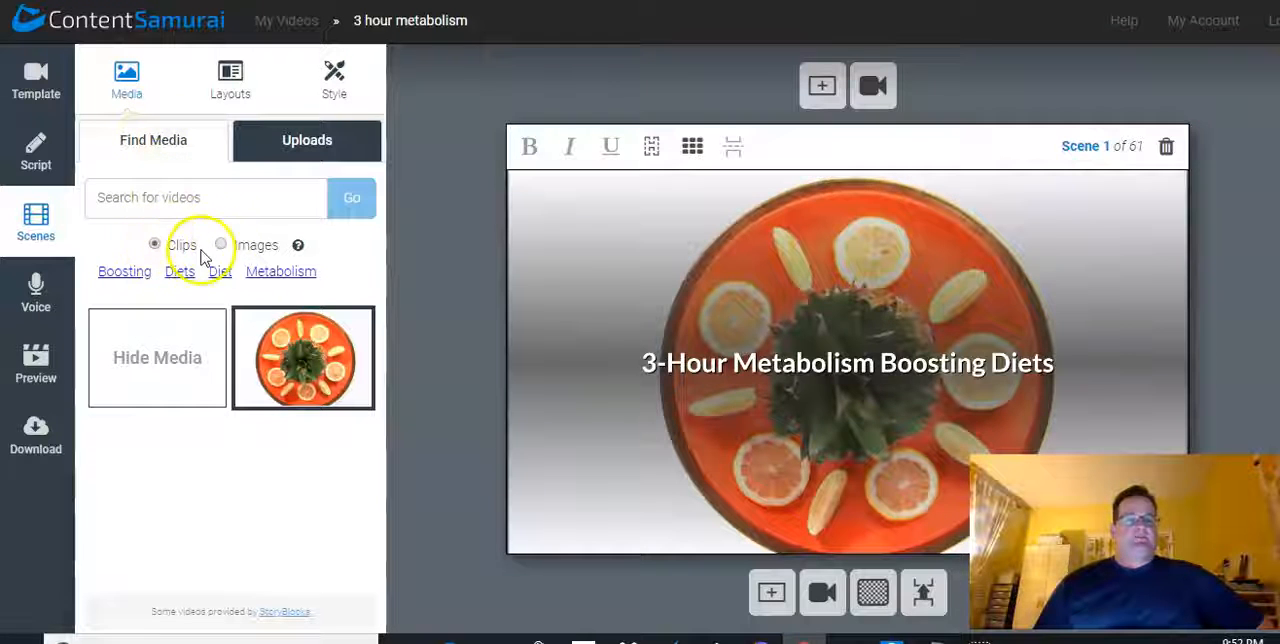
pyautogui.click(278, 141)
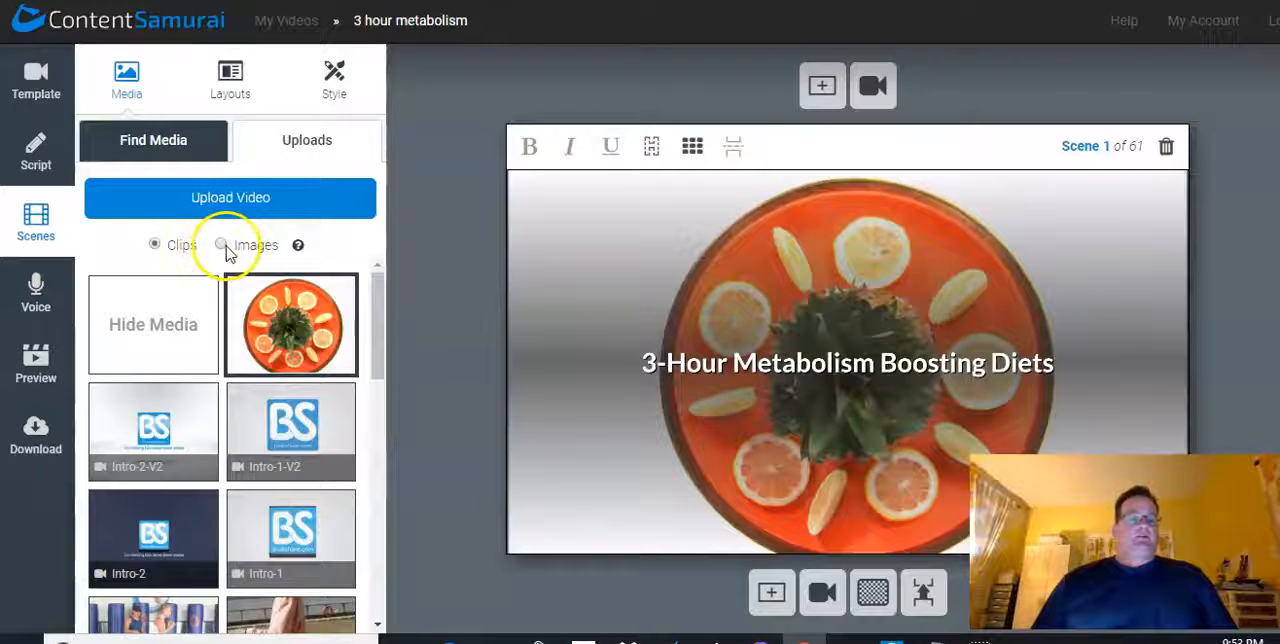
# Search the stock clips for "diet" and use the clip of the girl in pink with a salad as scene 1's background
pyautogui.click(162, 143)
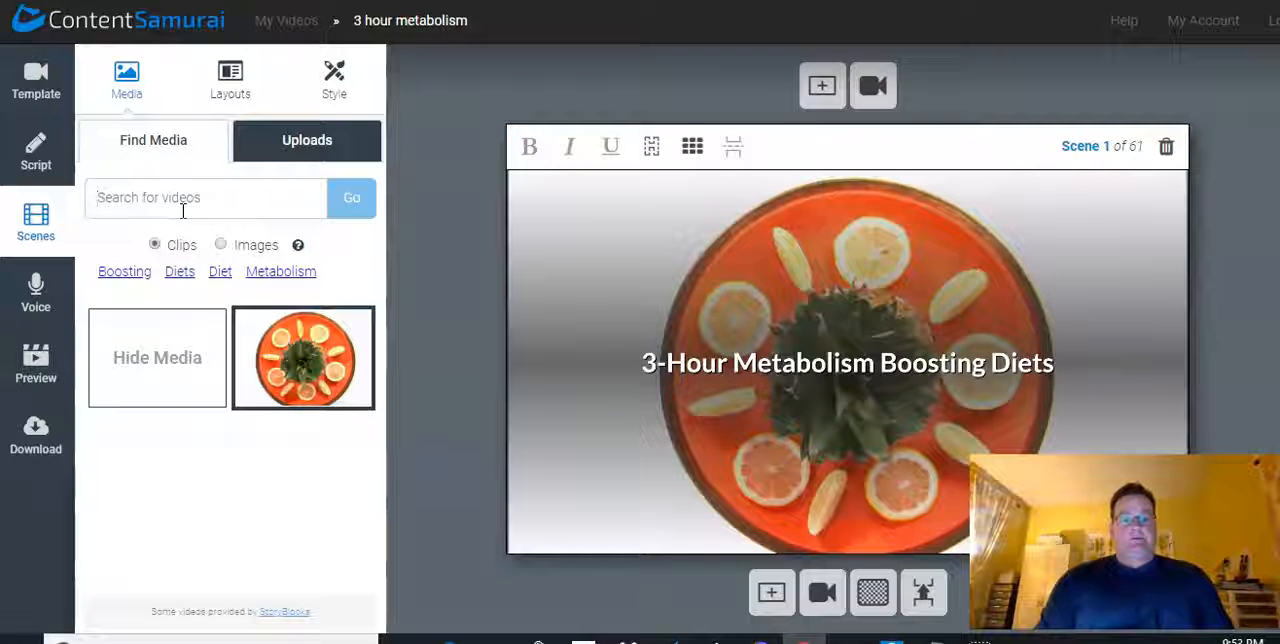
pyautogui.write('diet')
pyautogui.press('Return')
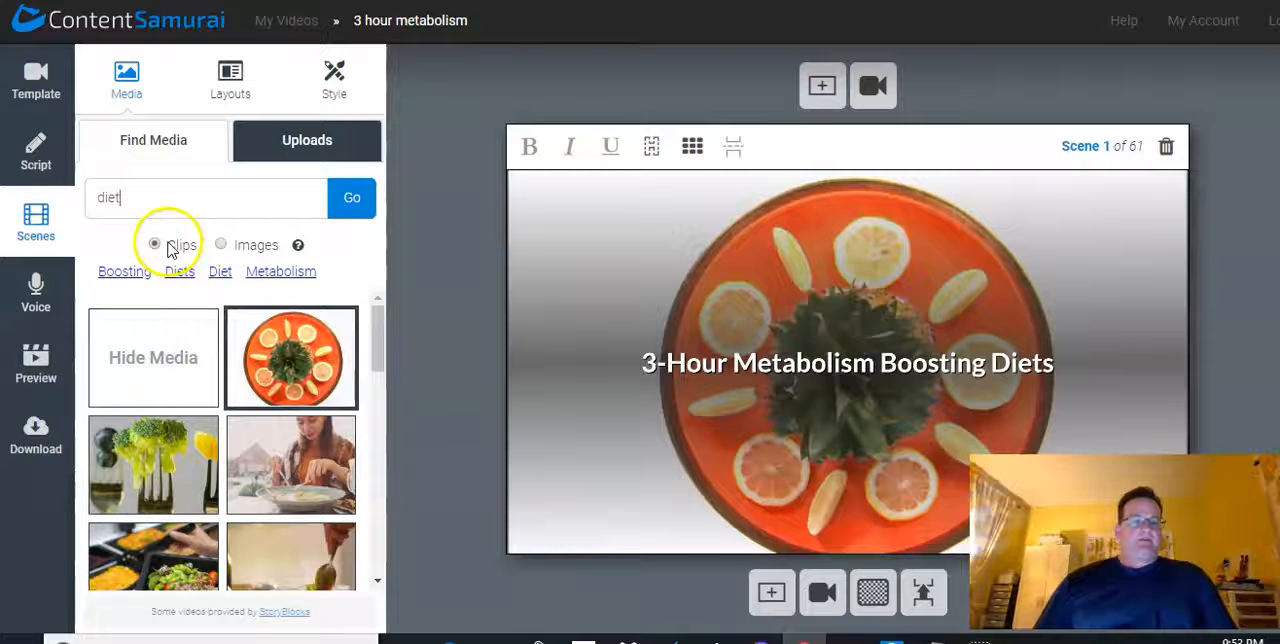
pyautogui.scroll(-5, 170, 398)
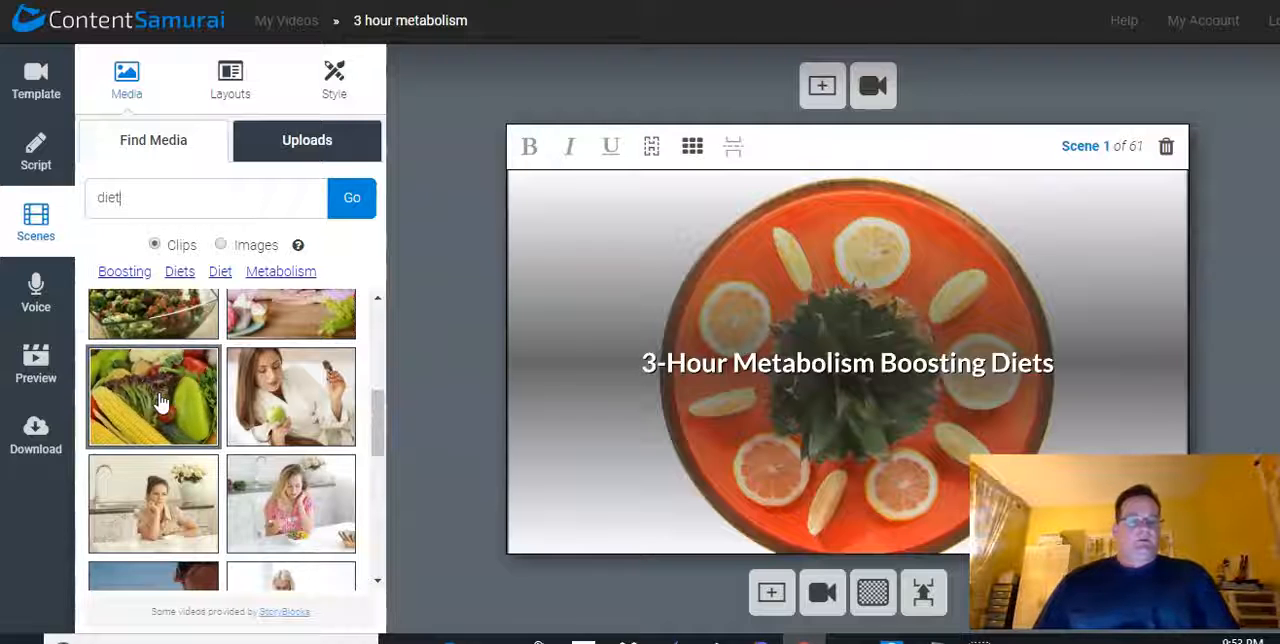
pyautogui.click(247, 410)
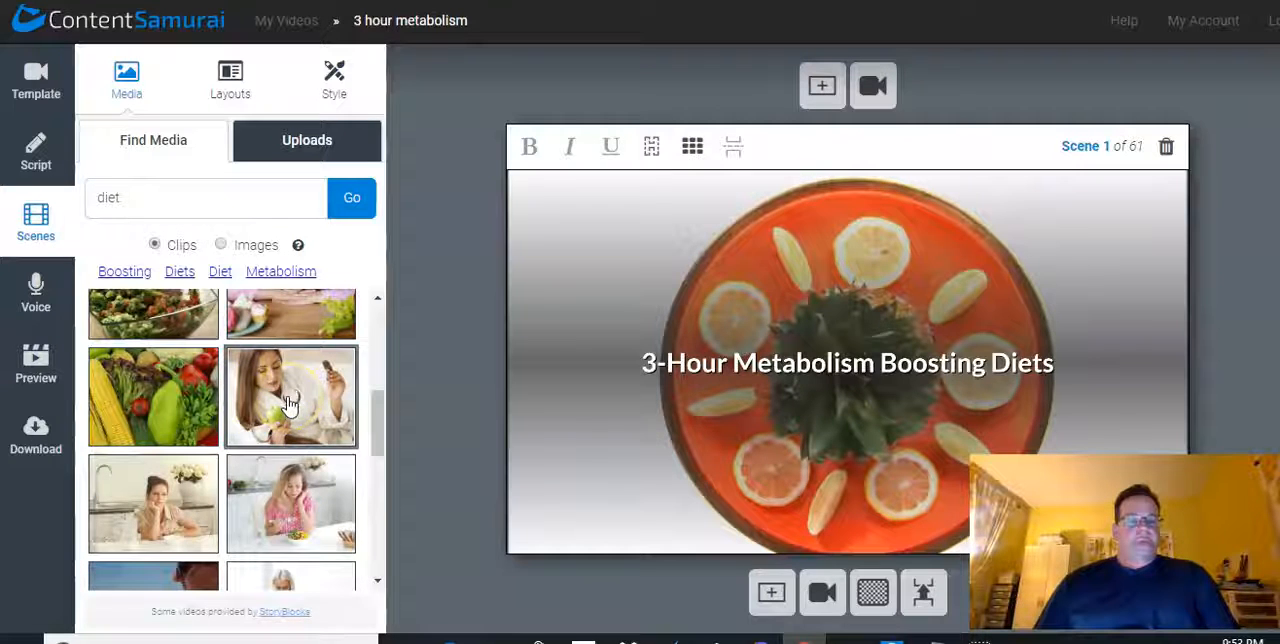
pyautogui.click(285, 495)
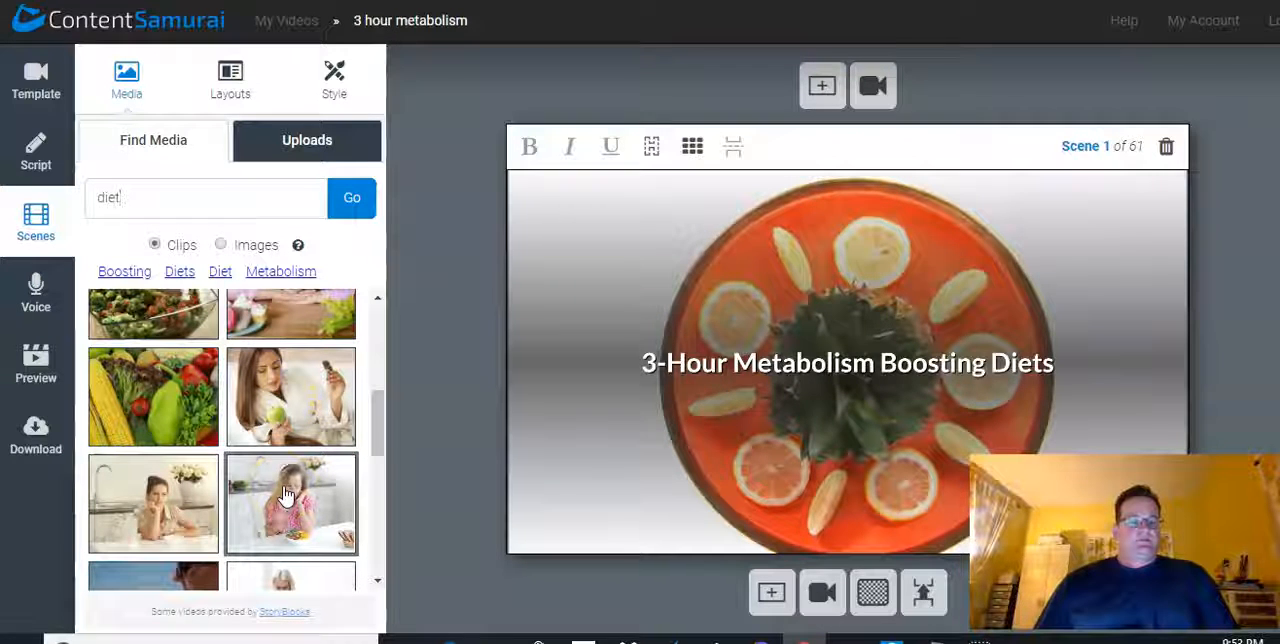
pyautogui.click(257, 527)
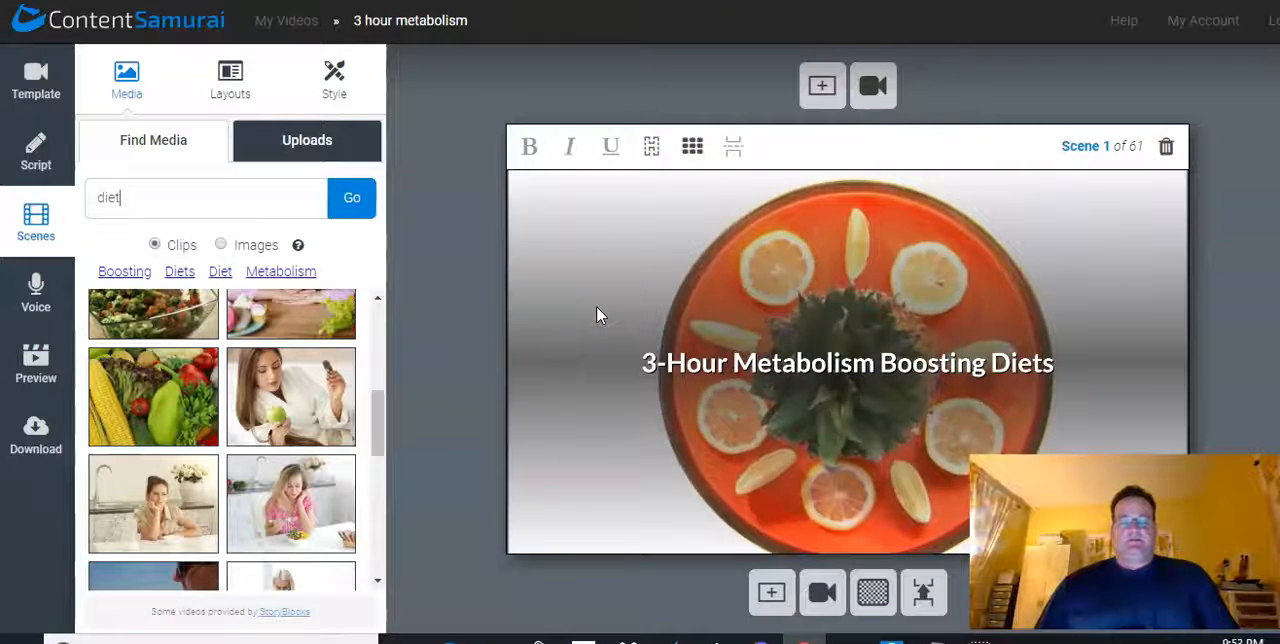
pyautogui.click(694, 285)
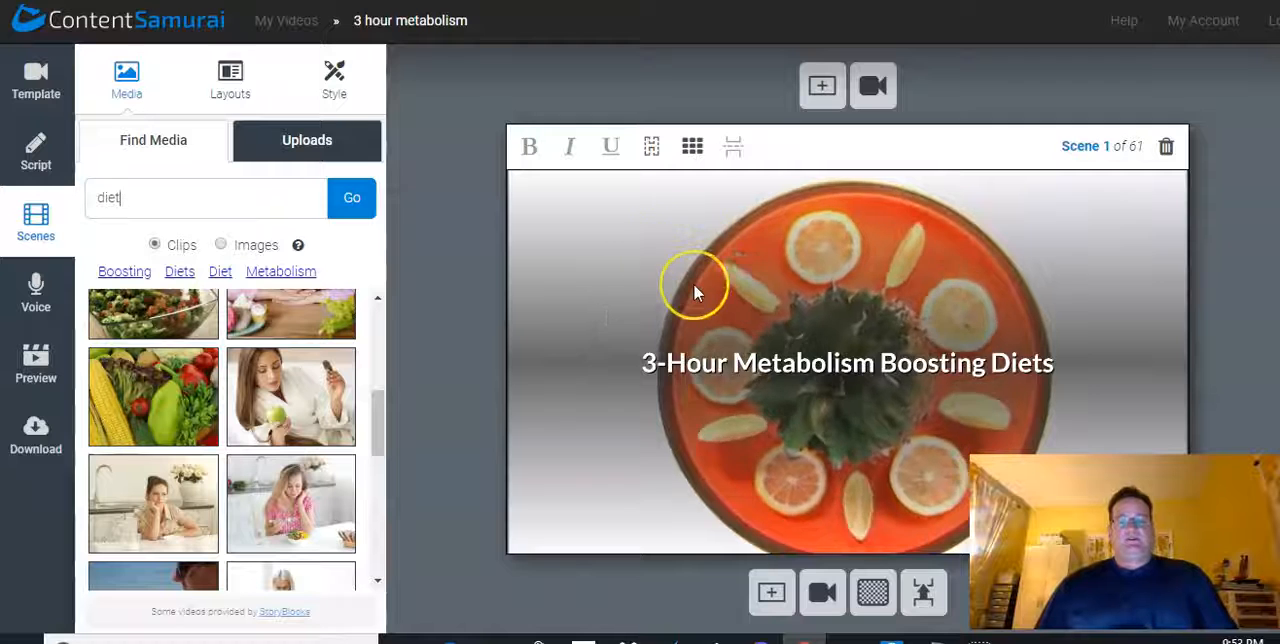
pyautogui.click(291, 495)
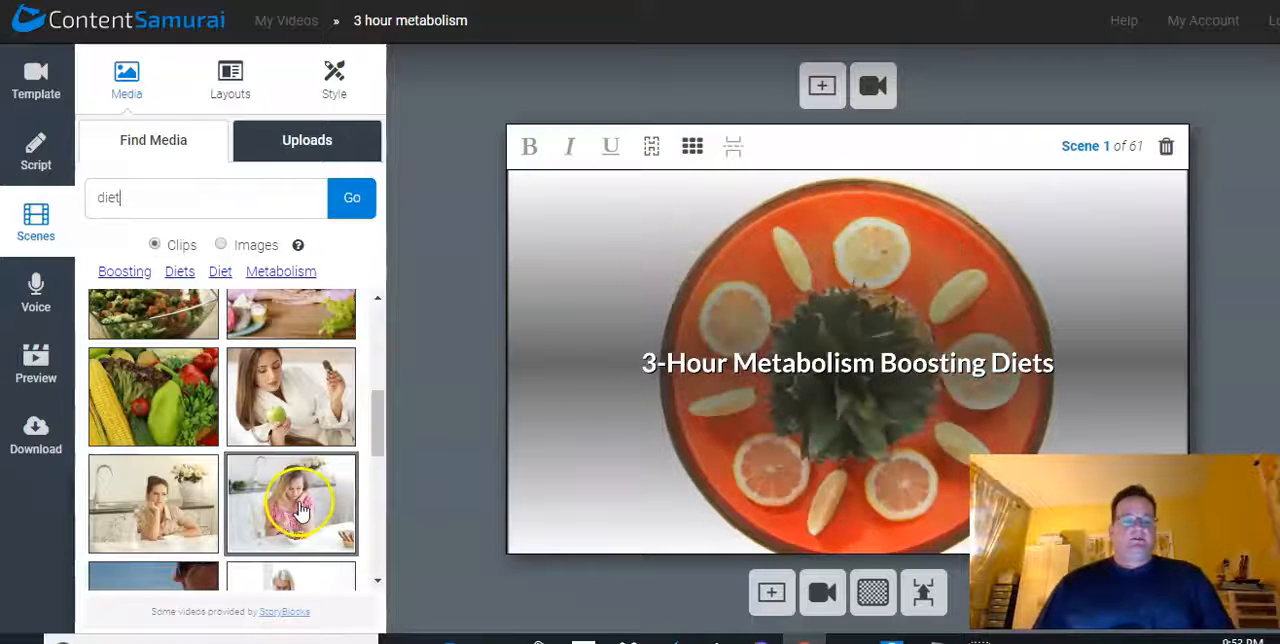
pyautogui.click(443, 377)
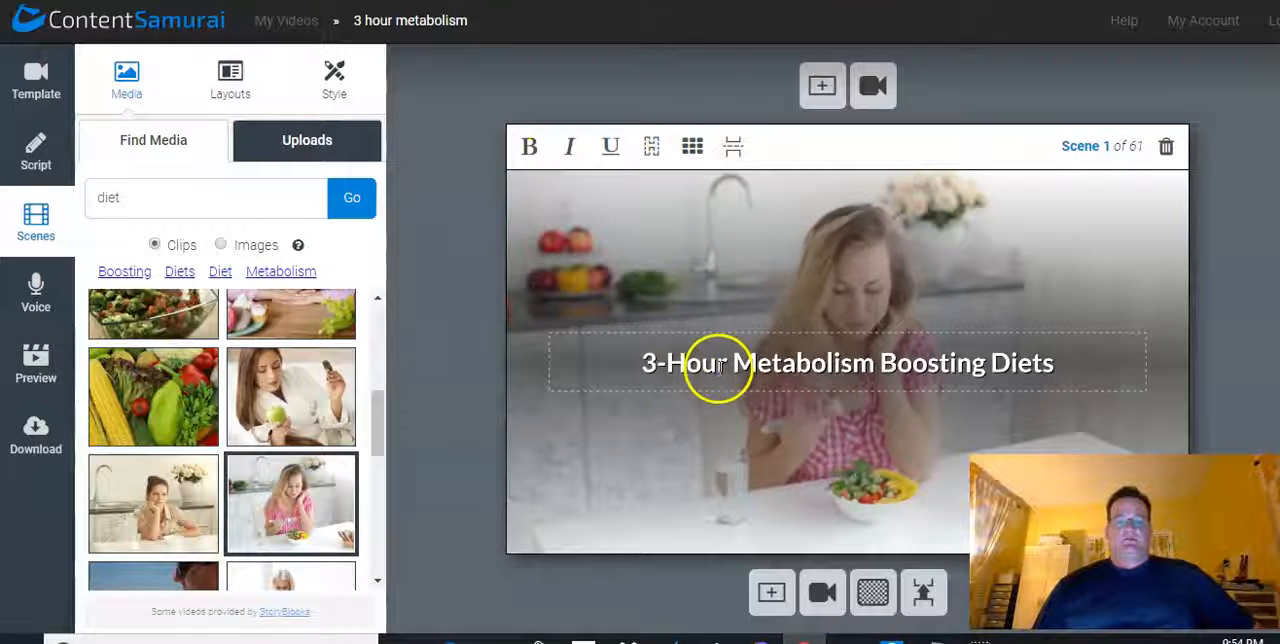
# Bold the words "3-Hour Metabolism" in scene 1's title, trying italic and underline and removing both
pyautogui.moveTo(566, 361); pyautogui.dragTo(873, 358)
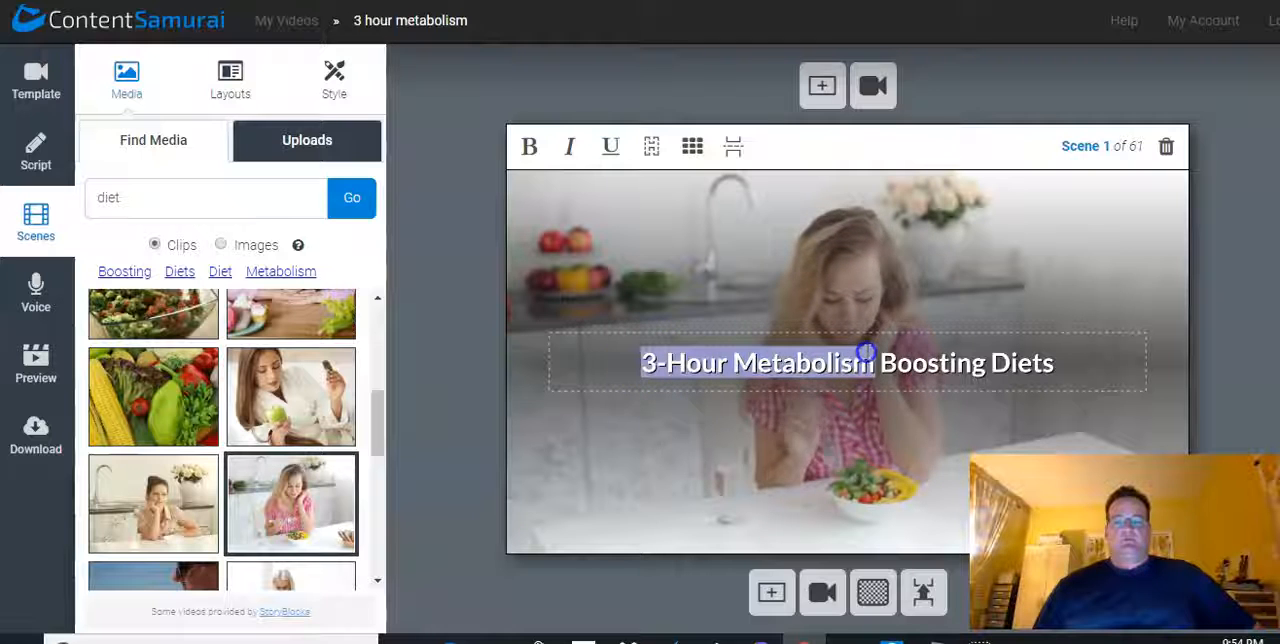
pyautogui.click(527, 143)
pyautogui.click(570, 149)
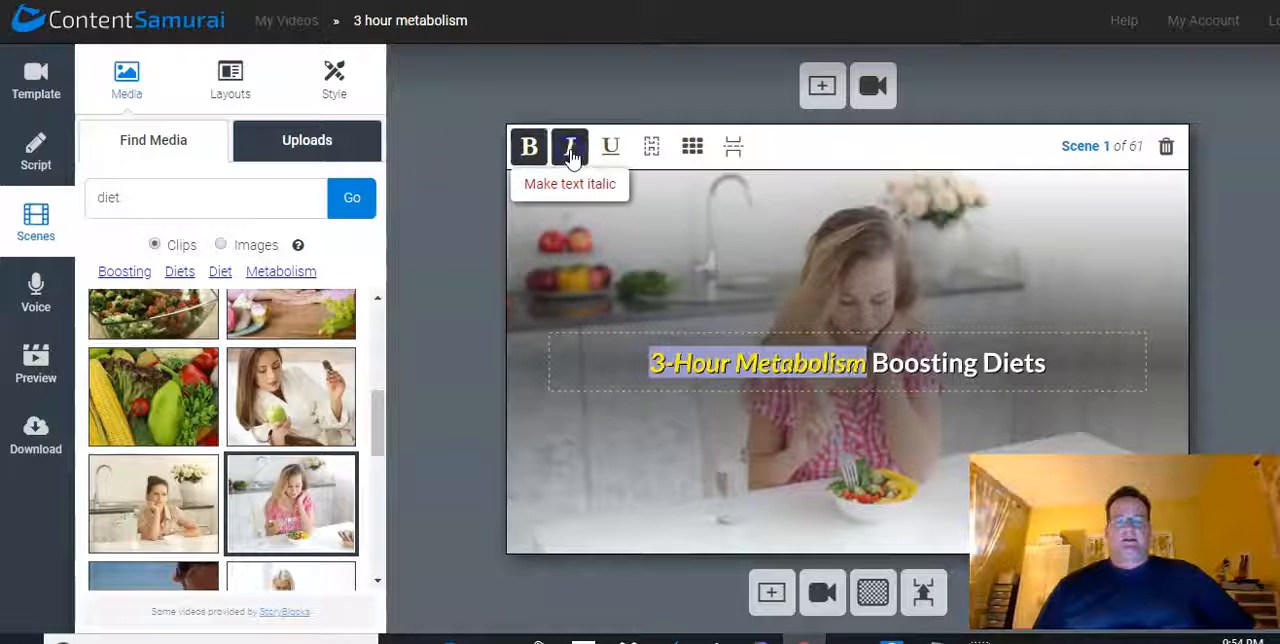
pyautogui.click(609, 149)
pyautogui.click(609, 150)
pyautogui.click(569, 152)
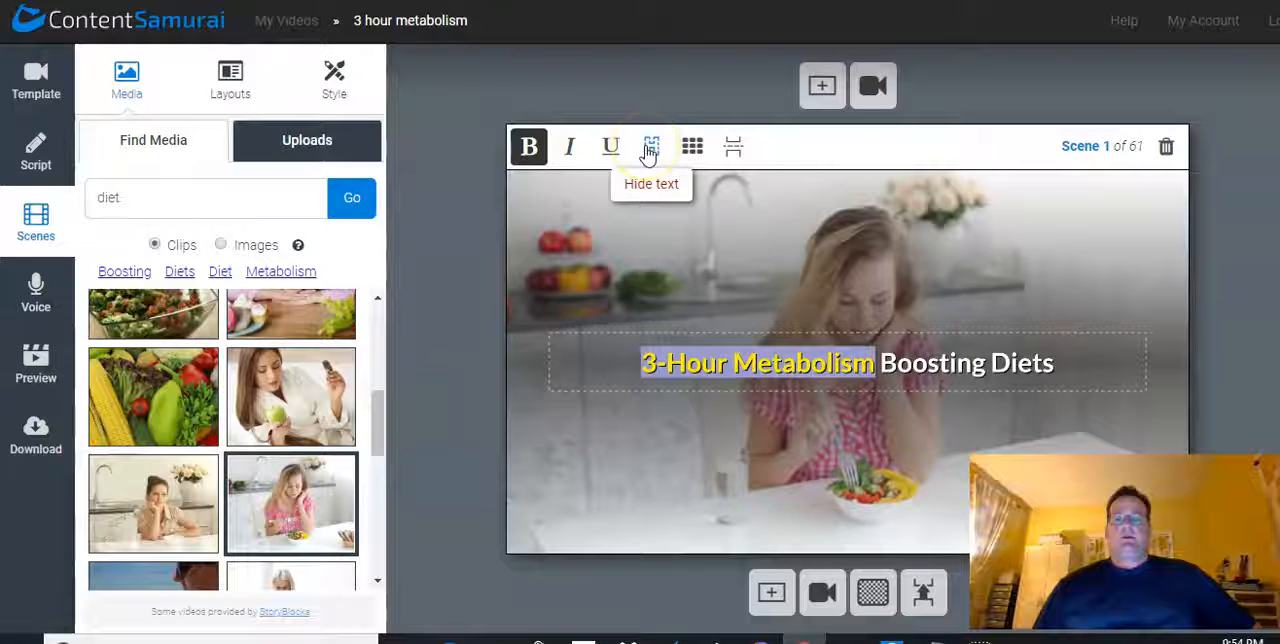
# Hide scene 1's text and restore it
pyautogui.click(647, 149)
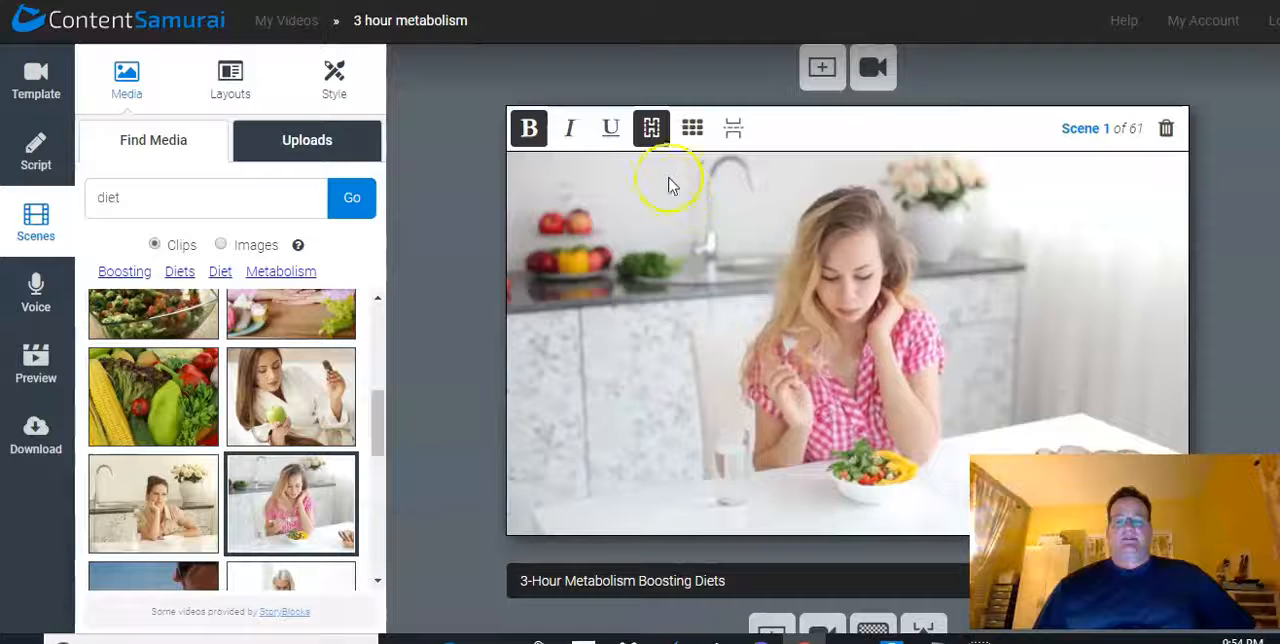
pyautogui.click(651, 129)
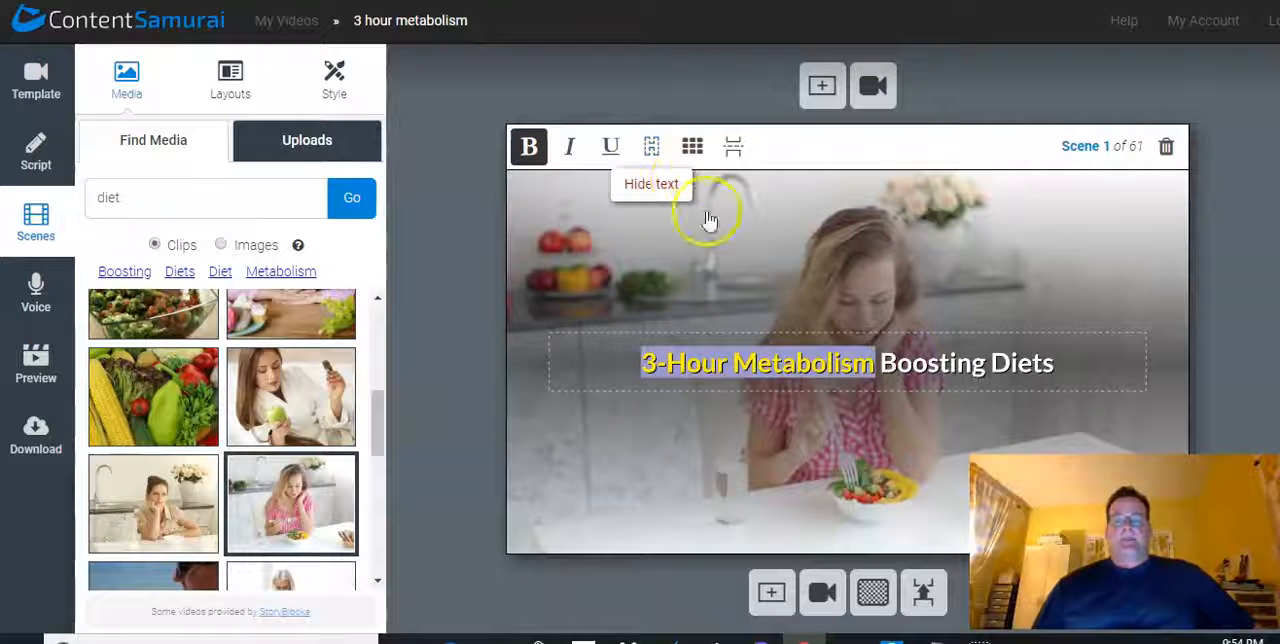
pyautogui.click(777, 316)
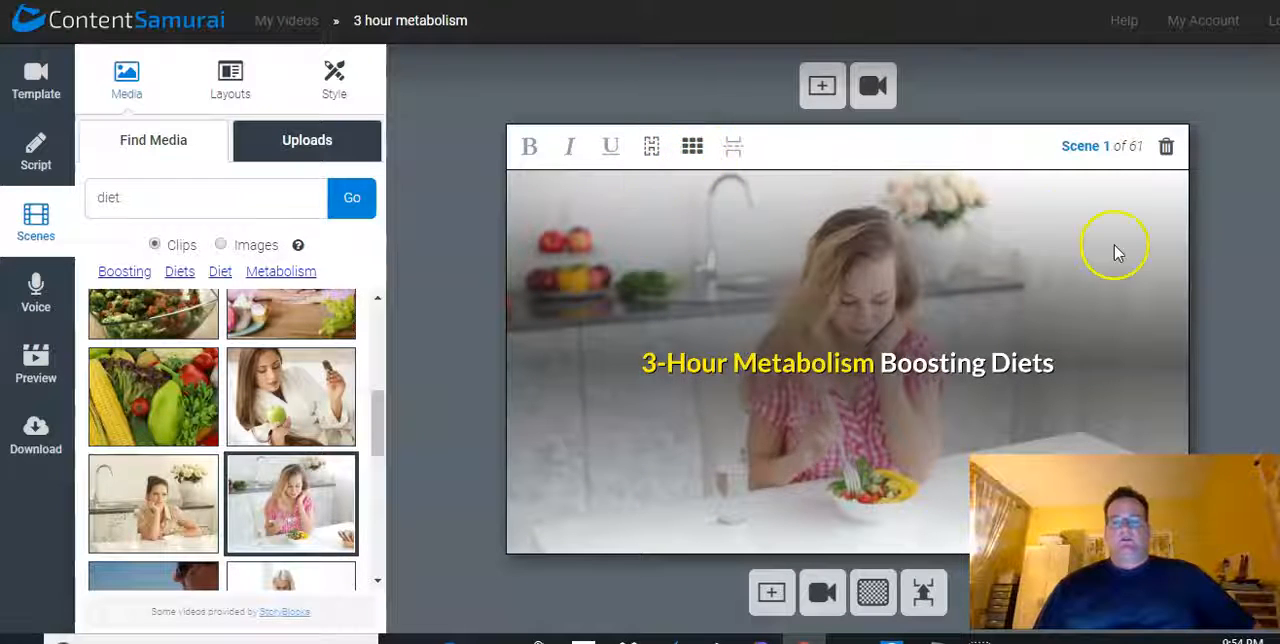
# Try scene 1's title at the top centre, top left and middle left of the scene, and return it to the centre
pyautogui.click(692, 146)
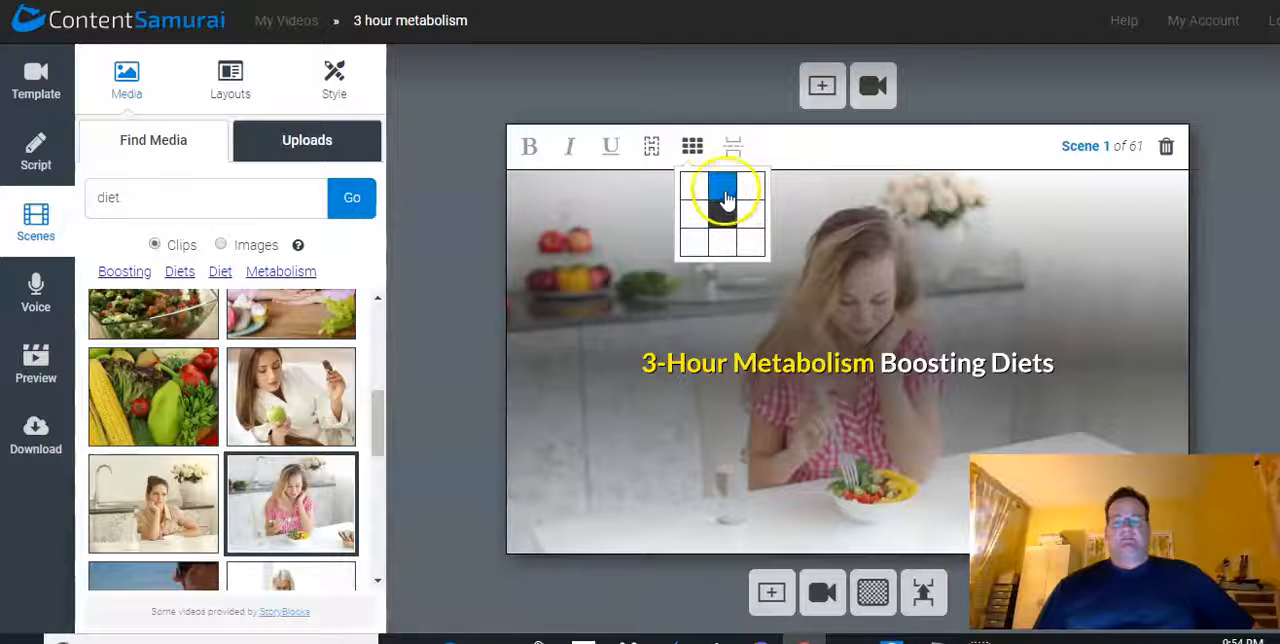
pyautogui.click(723, 190)
pyautogui.click(692, 147)
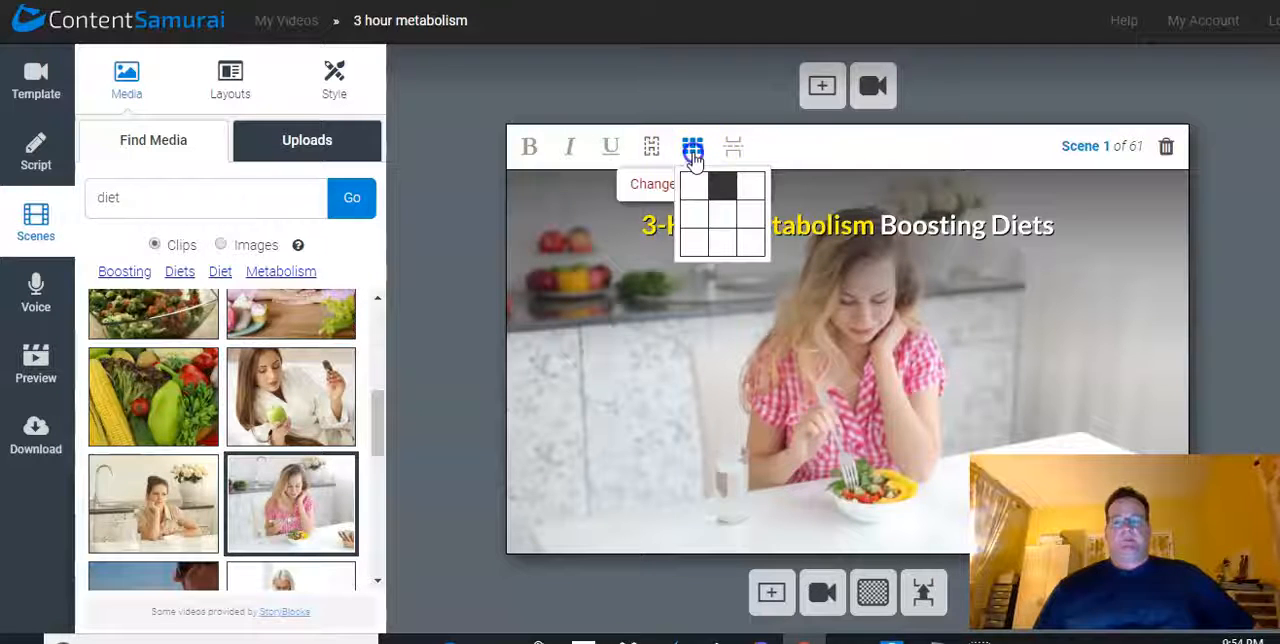
pyautogui.click(693, 190)
pyautogui.click(692, 147)
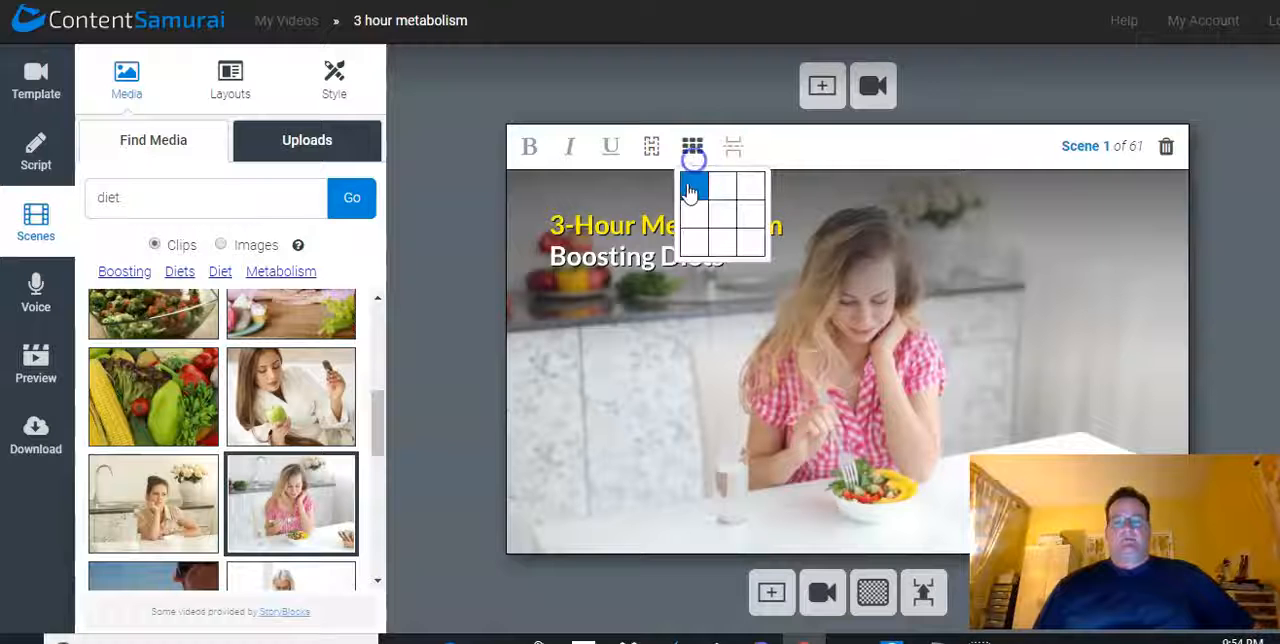
pyautogui.click(695, 218)
pyautogui.click(692, 147)
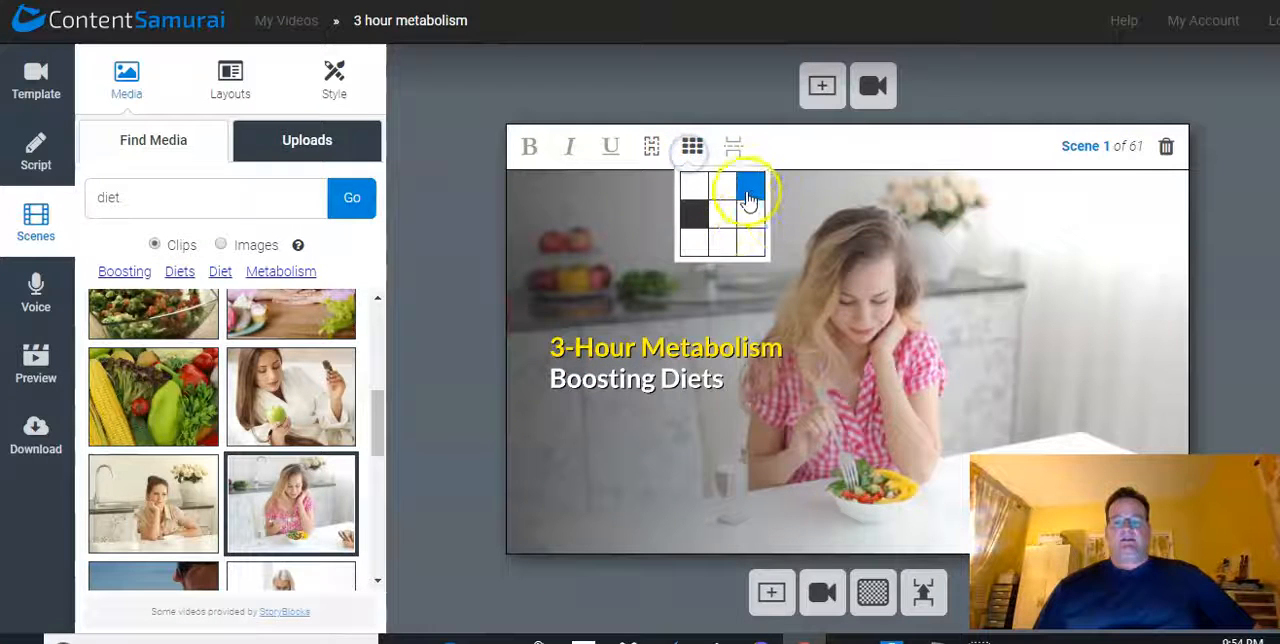
pyautogui.click(723, 220)
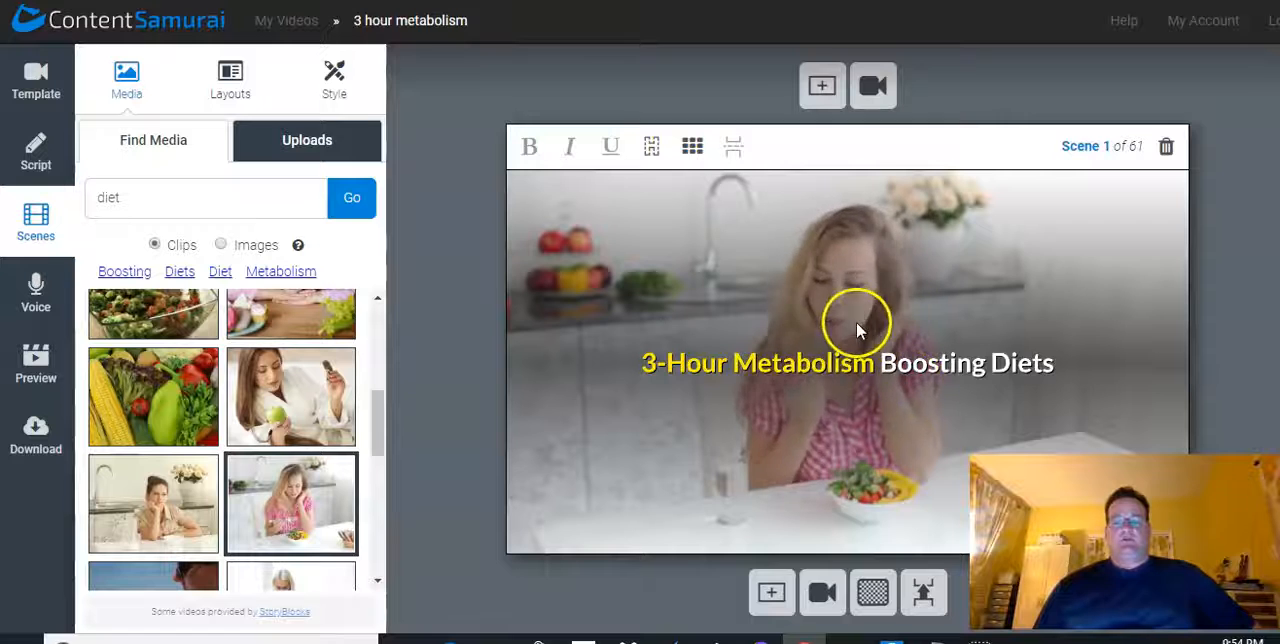
# Position scene 1's title at the bottom centre of the scene
pyautogui.click(692, 147)
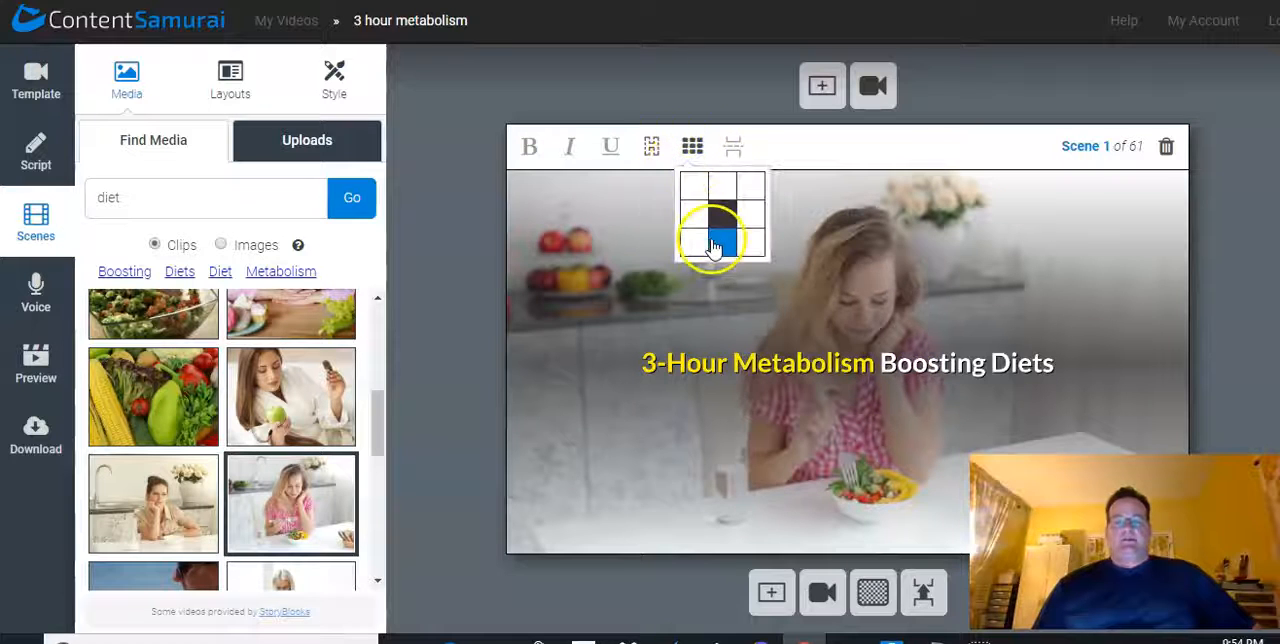
pyautogui.click(711, 238)
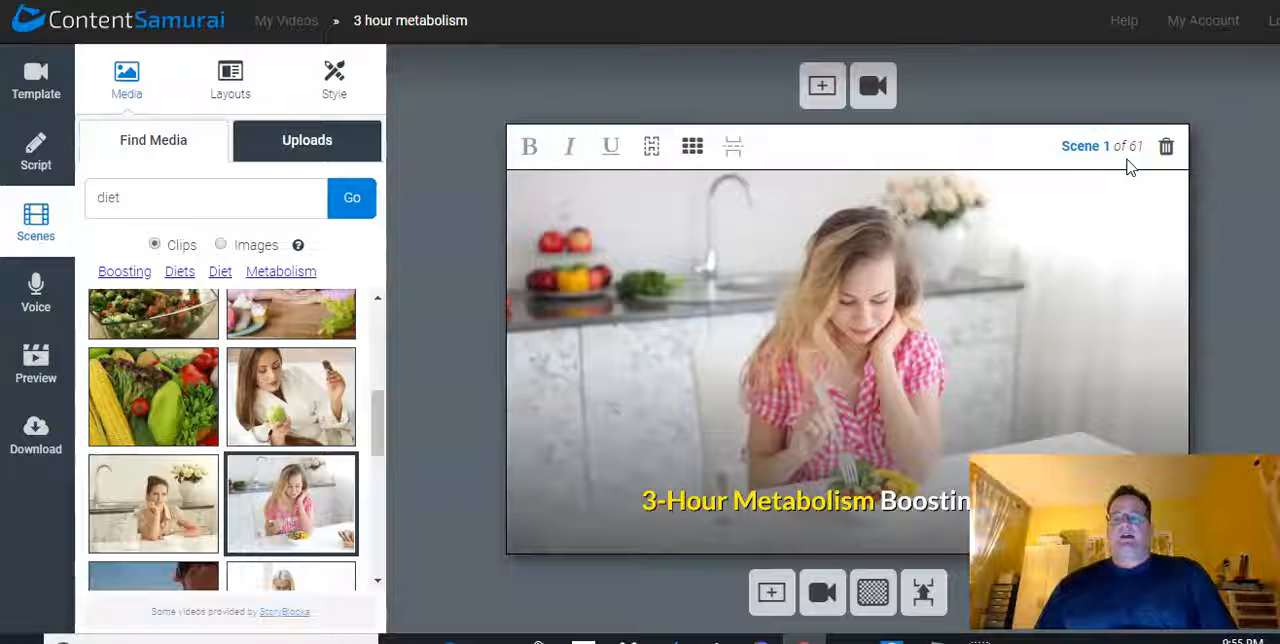
# Examine scene 1's controls for deleting, adding scenes or video clips and merging, and the list of available transitions
pyautogui.click(1162, 152)
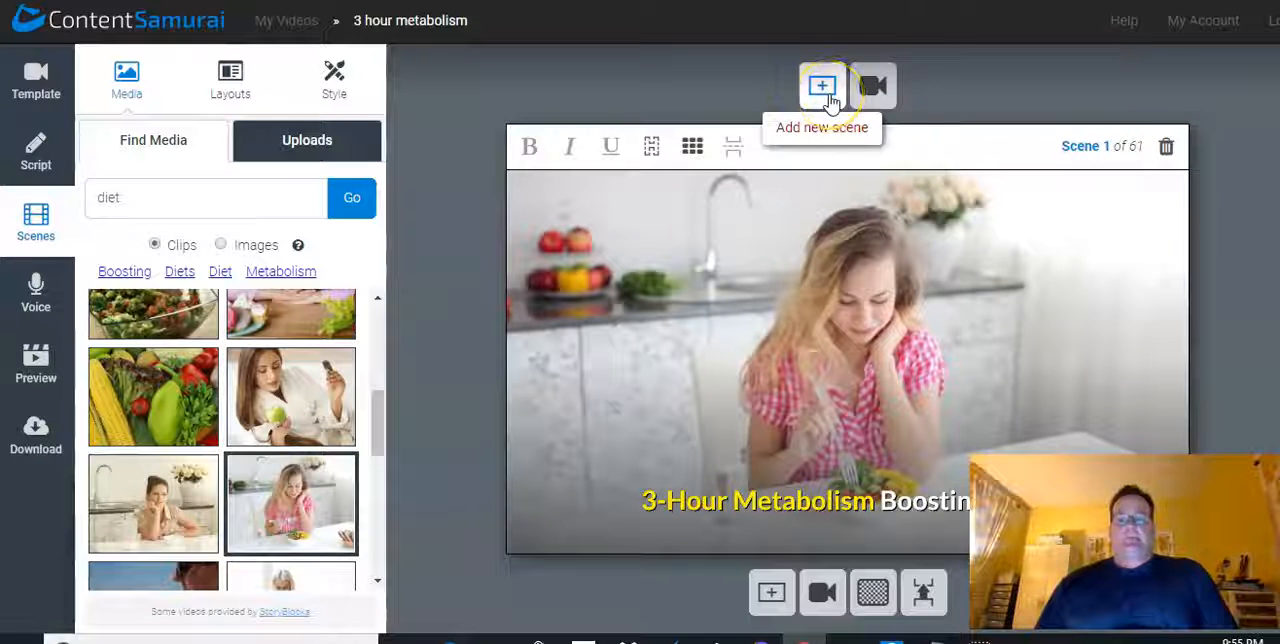
pyautogui.click(859, 98)
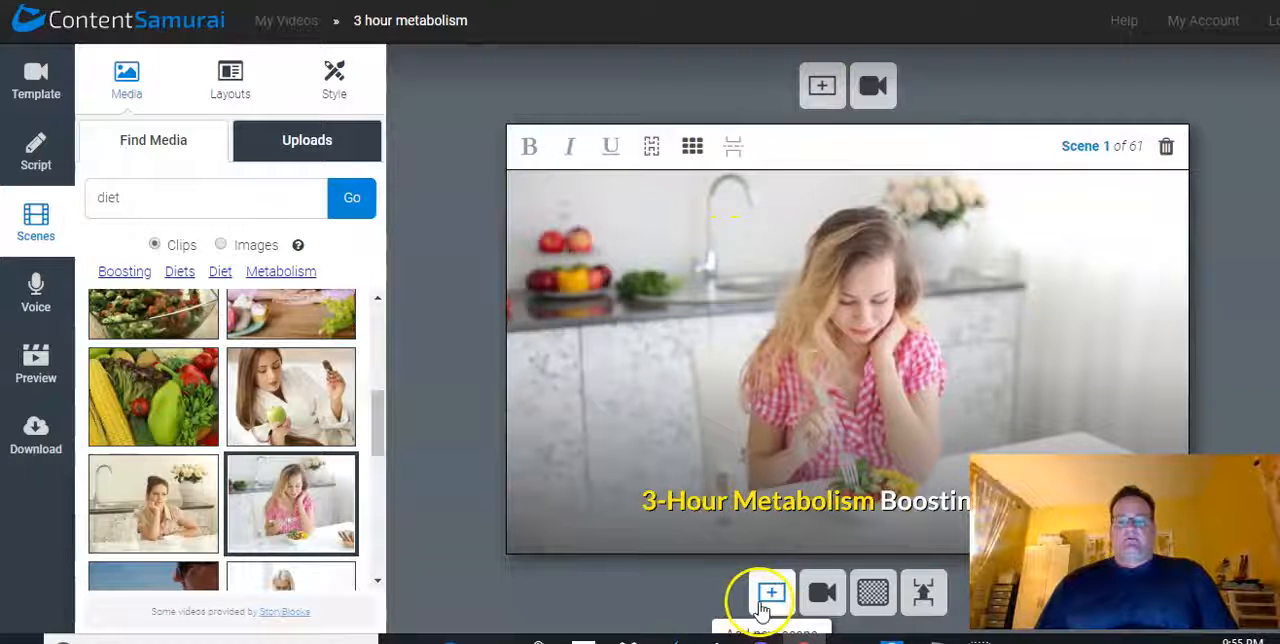
pyautogui.scroll(-1, 762, 600)
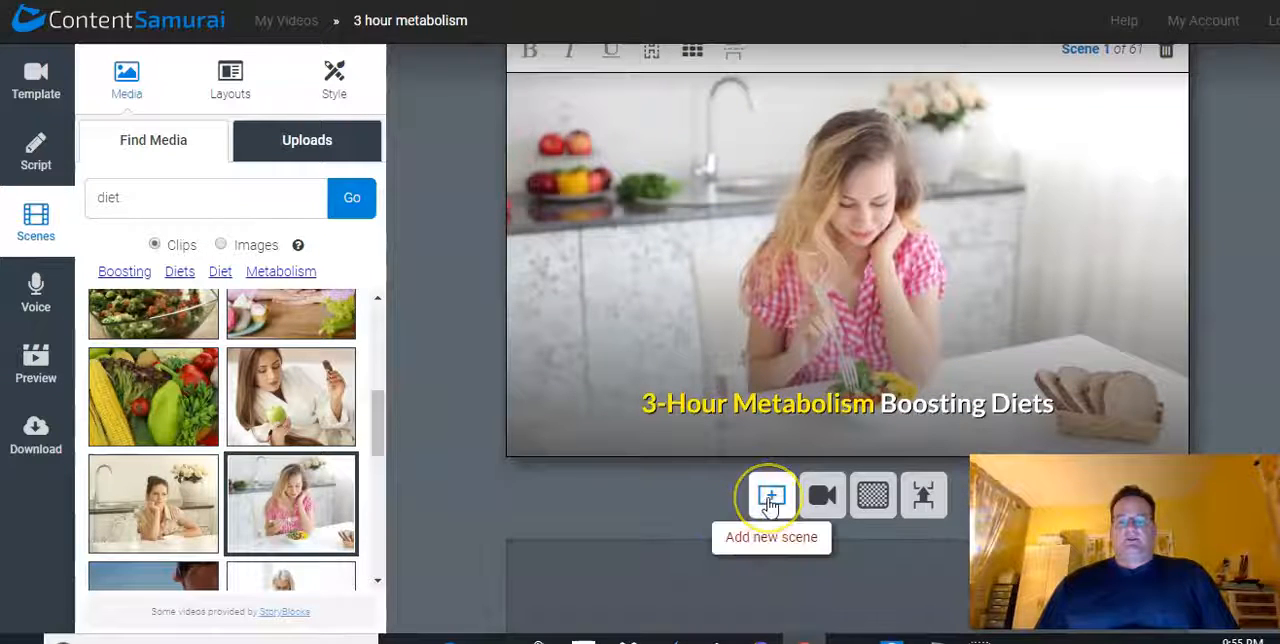
pyautogui.click(822, 500)
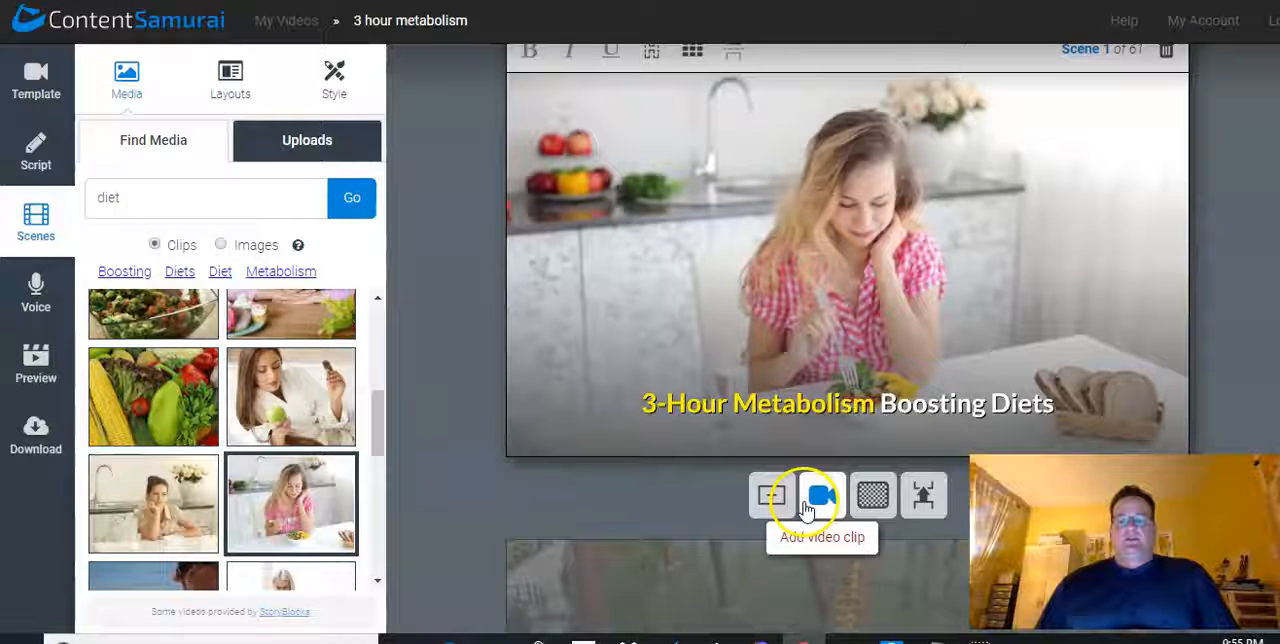
pyautogui.click(874, 500)
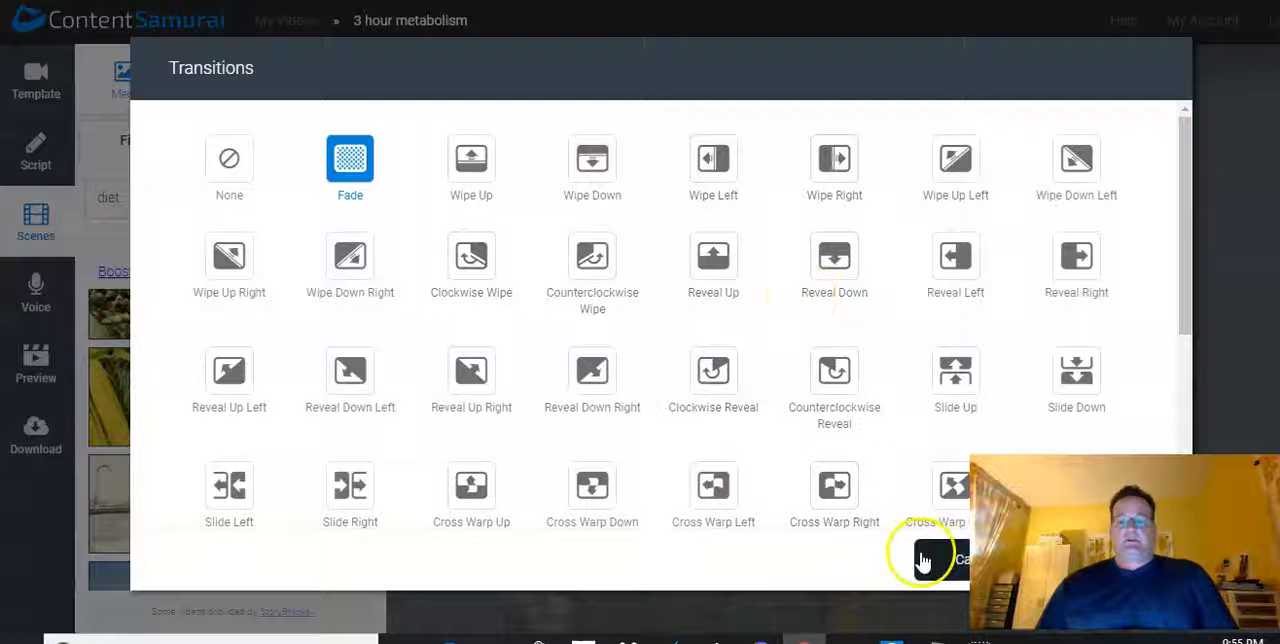
pyautogui.click(928, 558)
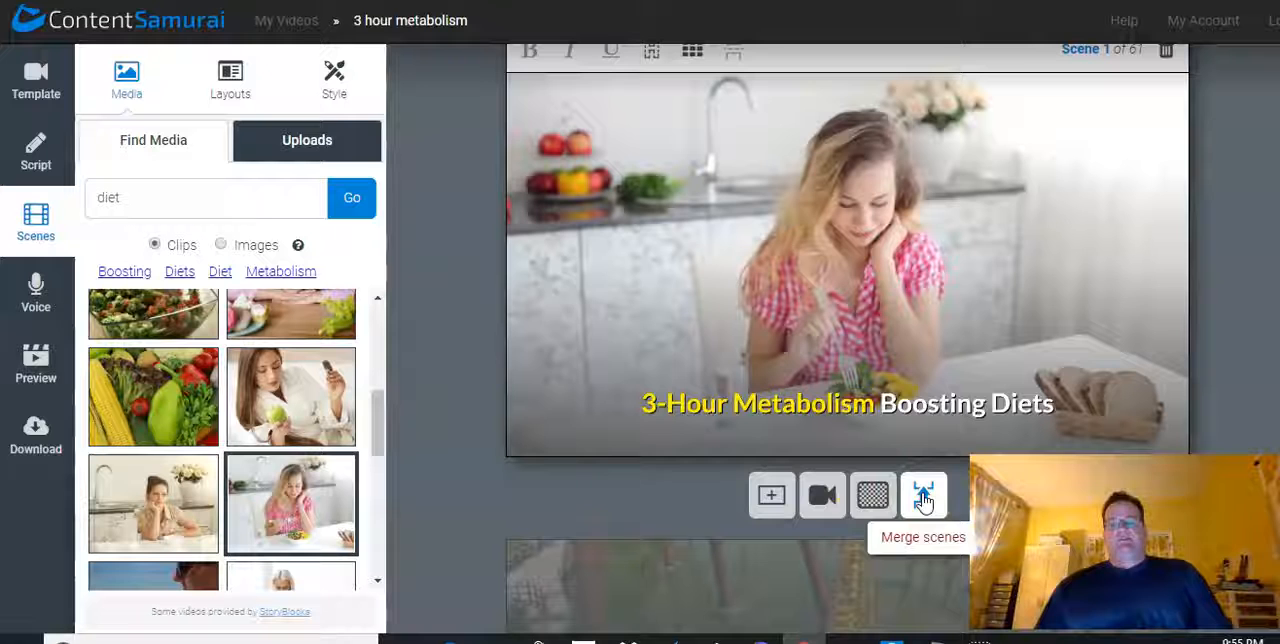
pyautogui.click(549, 364)
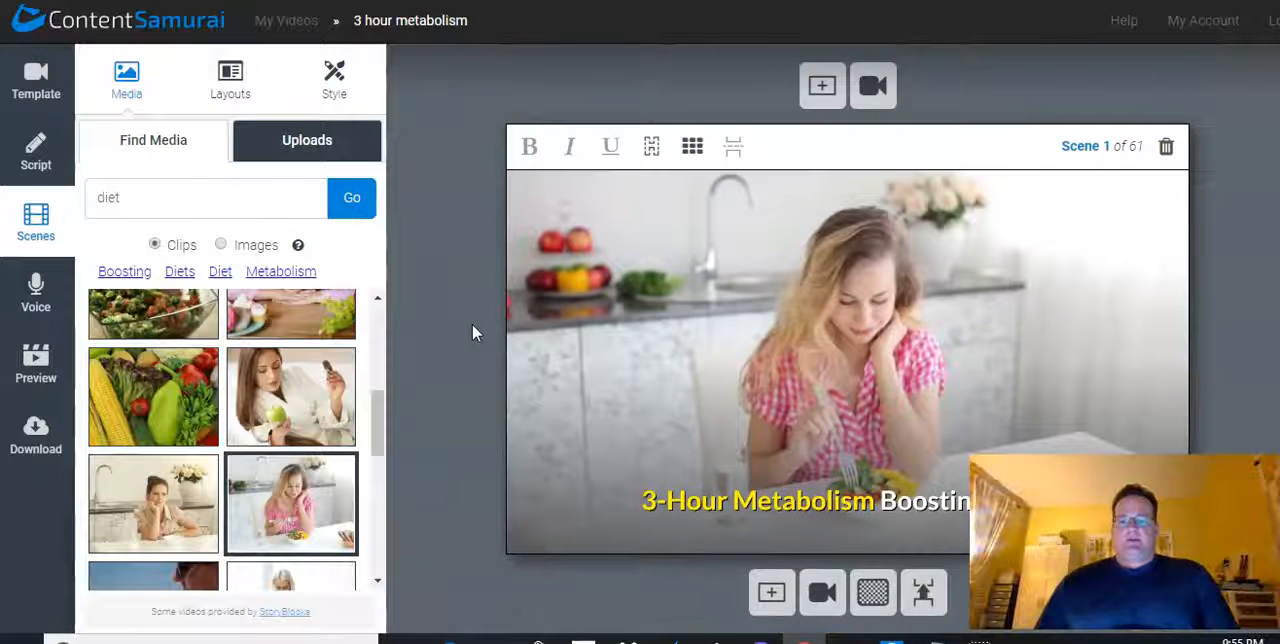
# Review the generated text and background clips of scenes 2 to 5
pyautogui.scroll(-1, 455, 333)
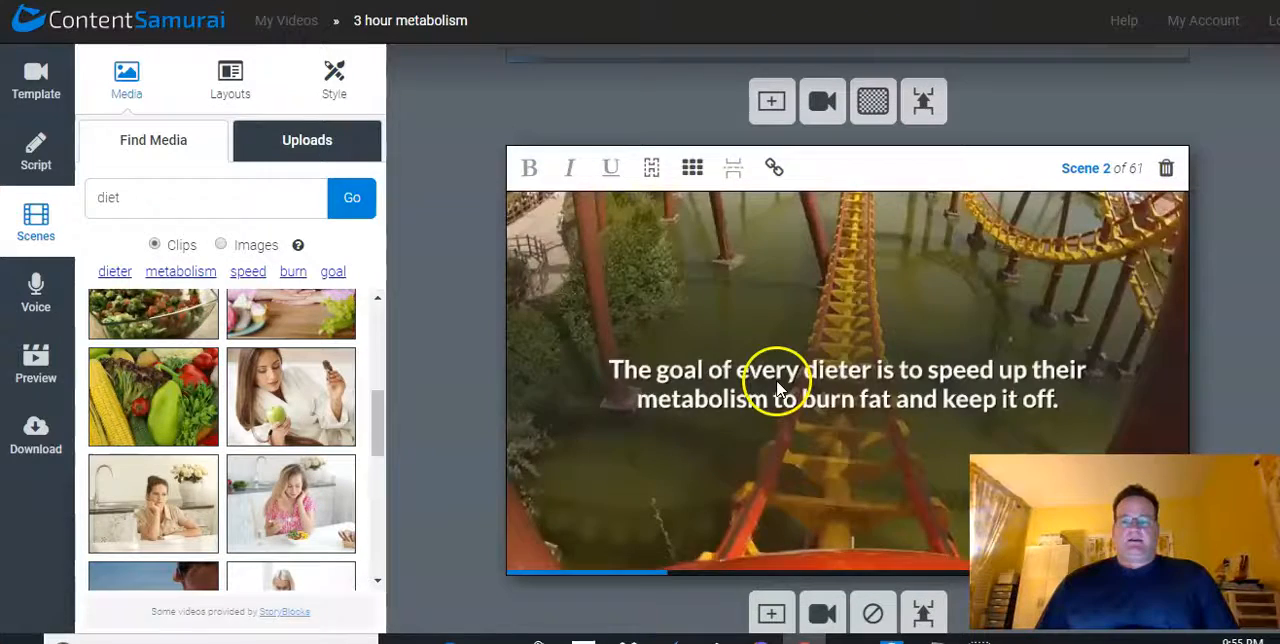
pyautogui.scroll(-1, 456, 338)
pyautogui.scroll(-3, 456, 336)
pyautogui.scroll(-2, 451, 335)
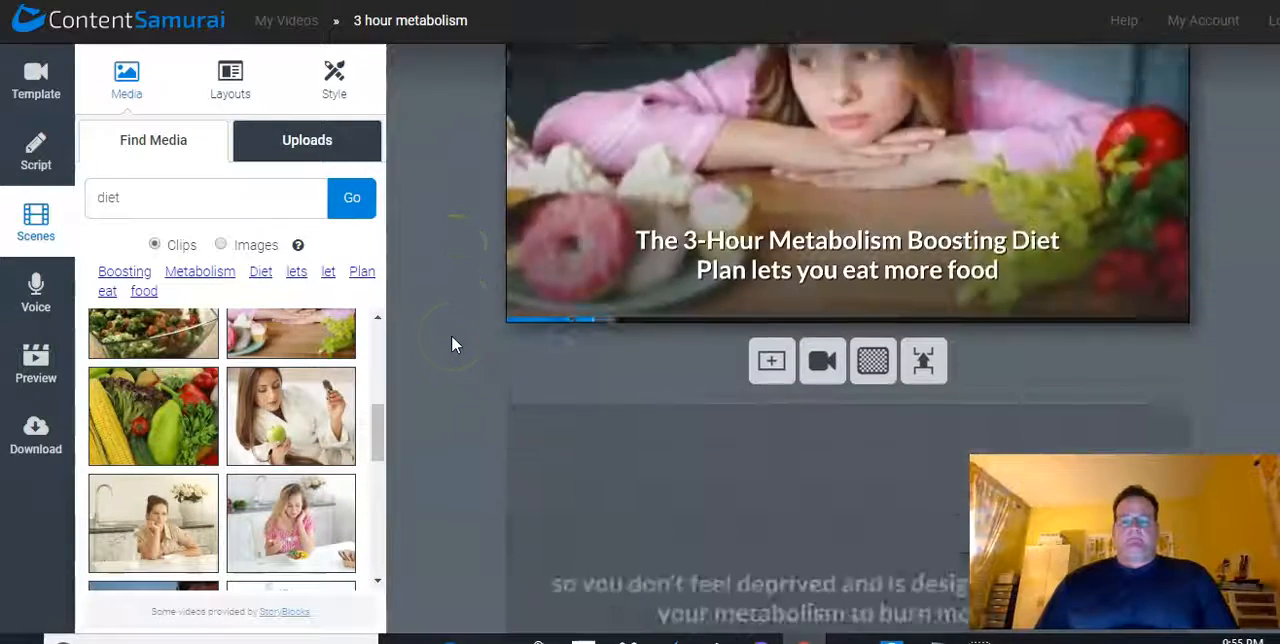
pyautogui.scroll(-3, 451, 335)
pyautogui.scroll(-3, 451, 335)
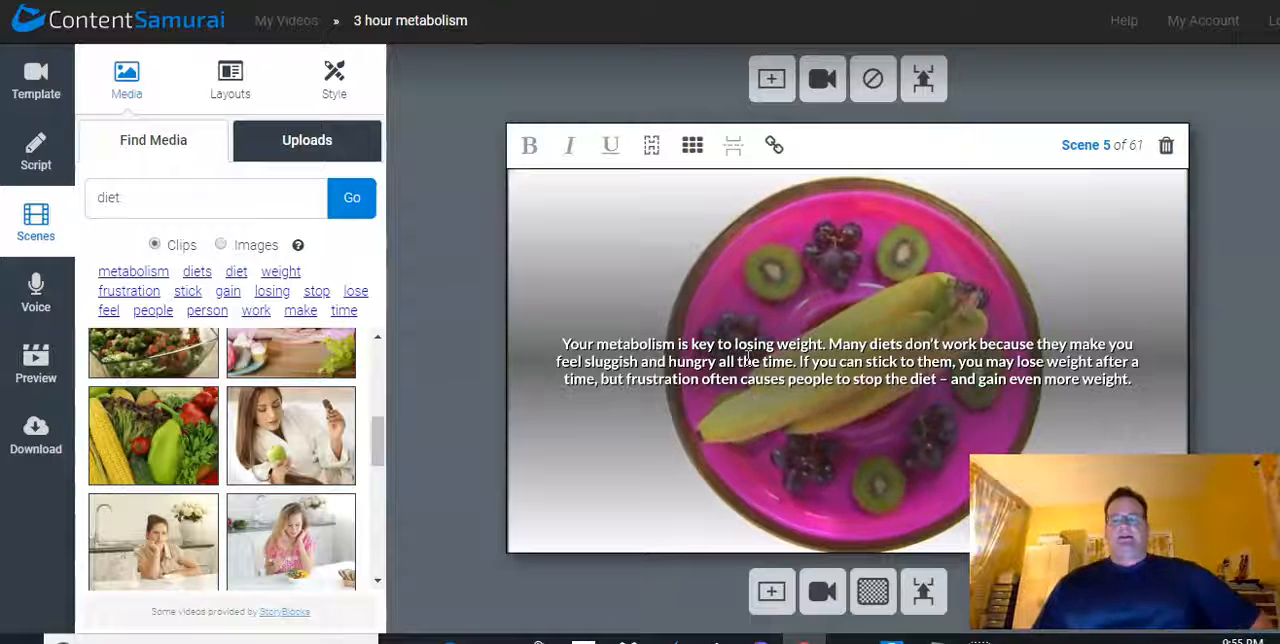
# Shorten scene 4's text to "metabolism to burn more fat." by removing all the words before it
pyautogui.scroll(3, 704, 358)
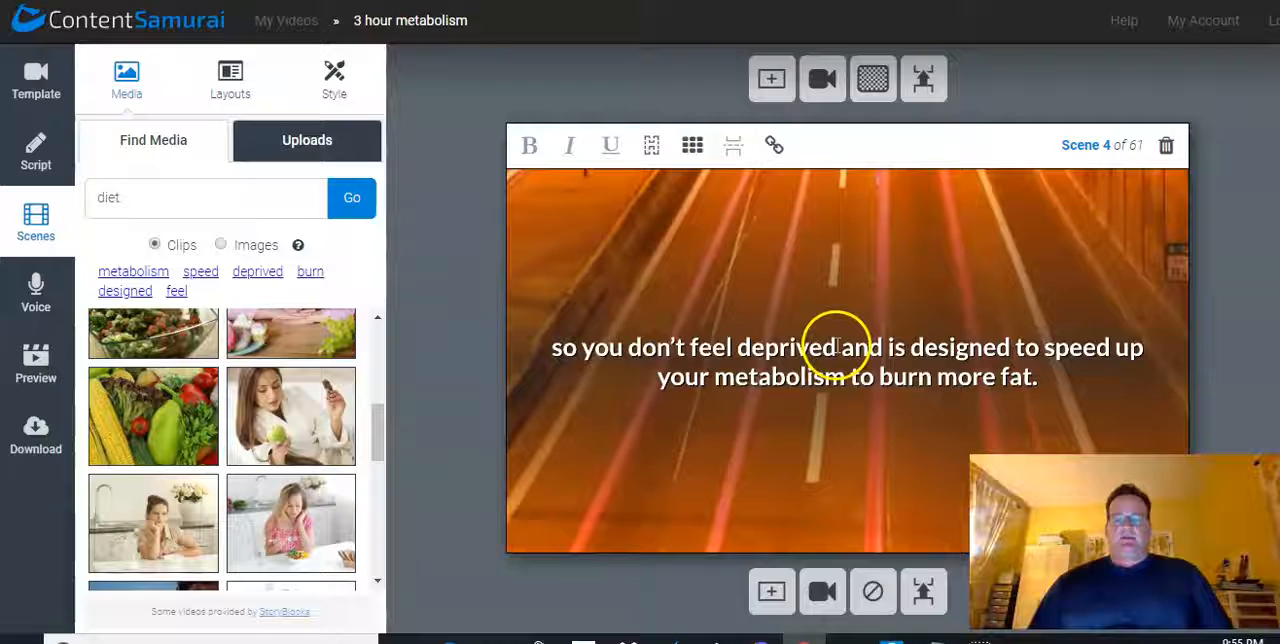
pyautogui.moveTo(834, 348); pyautogui.dragTo(535, 363)
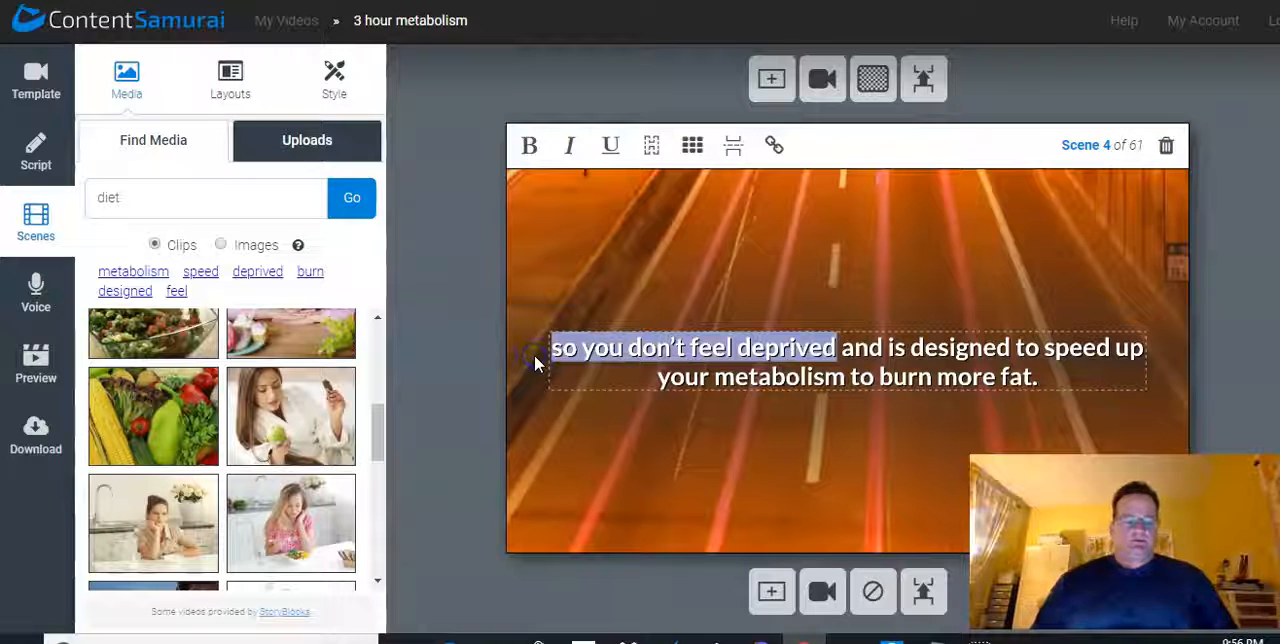
pyautogui.press('BackSpace')
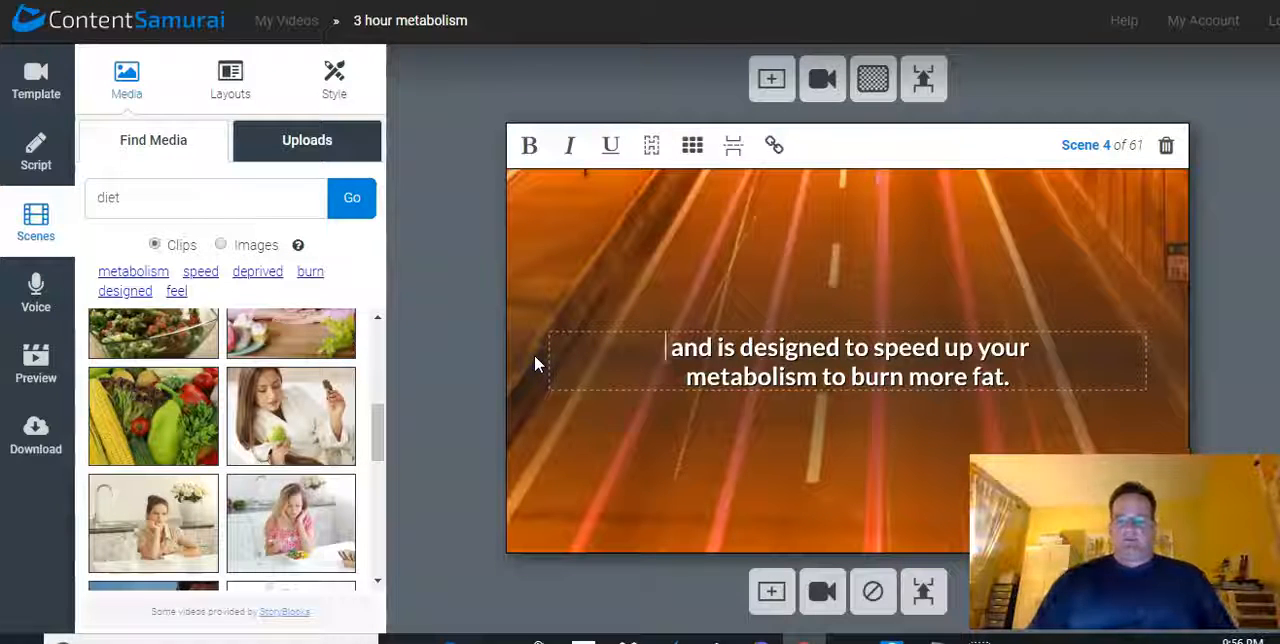
pyautogui.press('Delete')
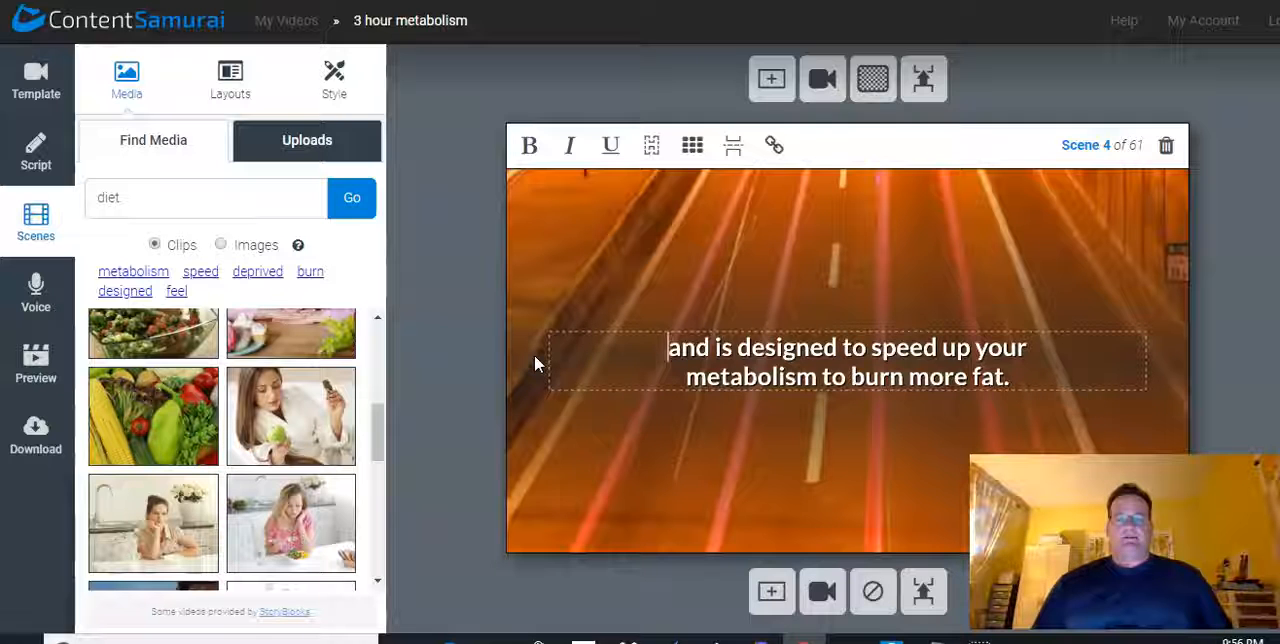
pyautogui.click(670, 360)
pyautogui.moveTo(670, 360); pyautogui.dragTo(1048, 354)
pyautogui.press('BackSpace')
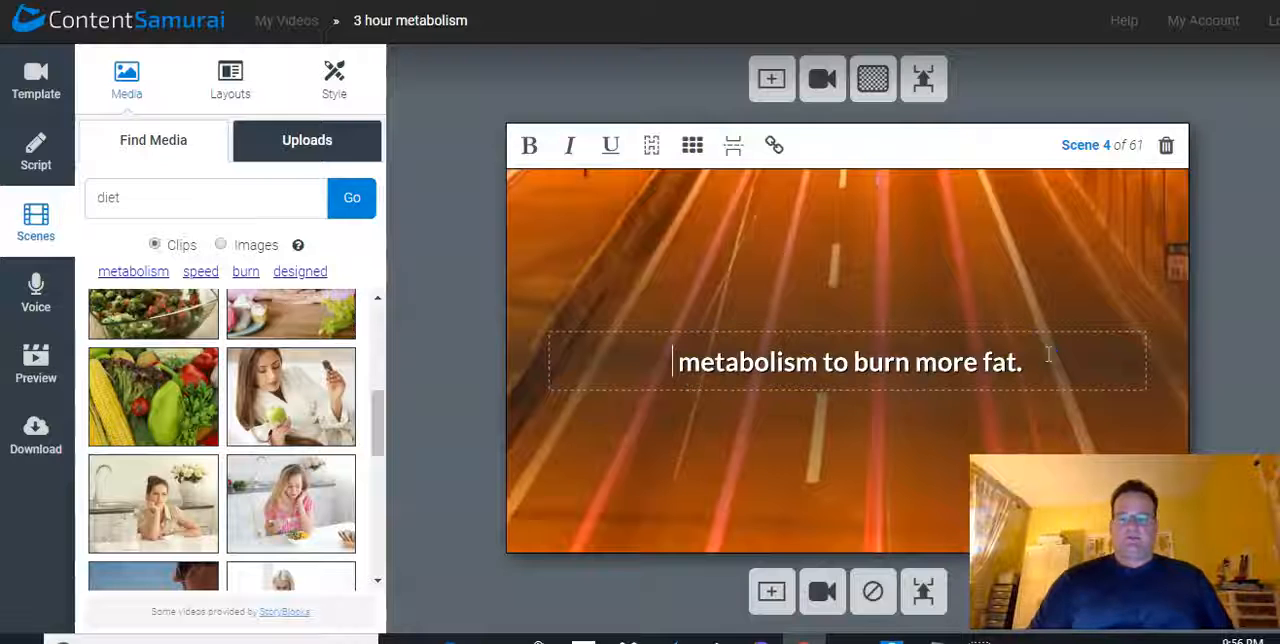
pyautogui.press('Delete')
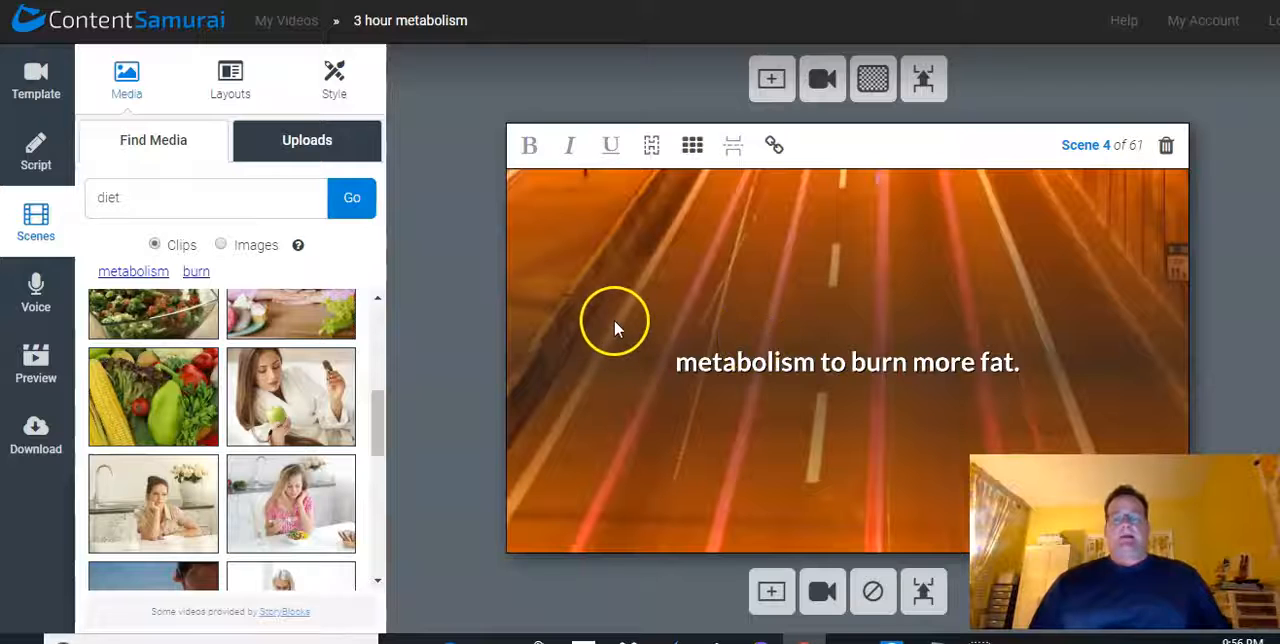
# Remove the last sentence, beginning "If you can stick to them", from scene 5's text
pyautogui.scroll(-2, 613, 317)
pyautogui.scroll(-4, 613, 317)
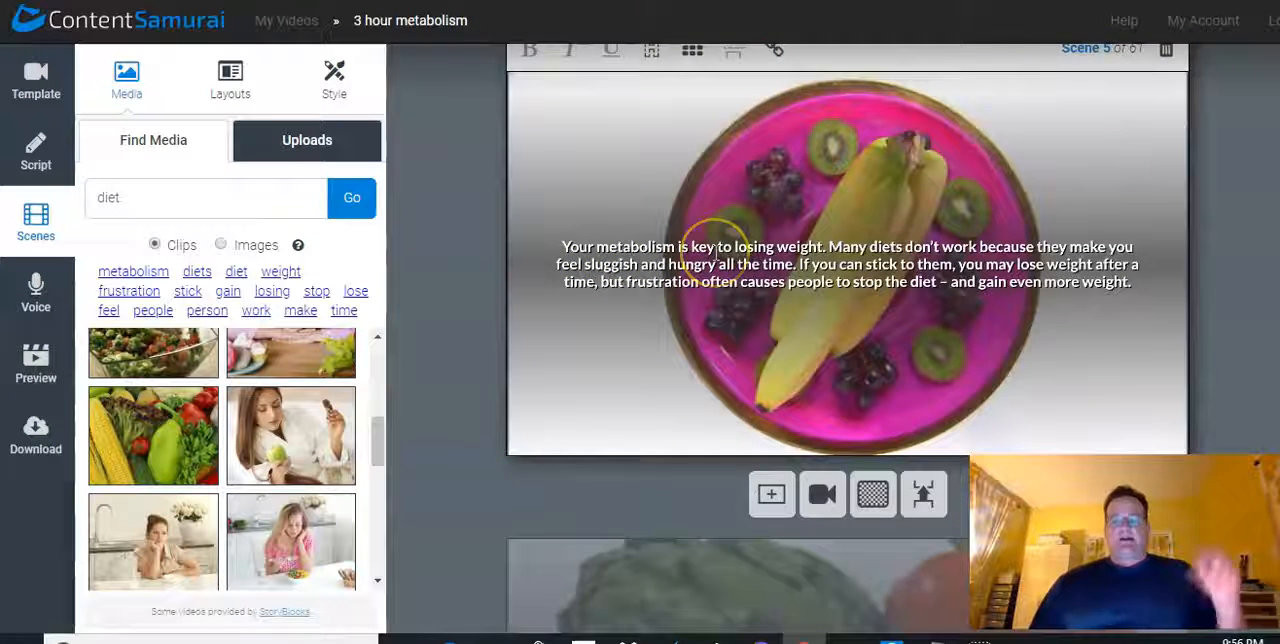
pyautogui.scroll(1, 717, 252)
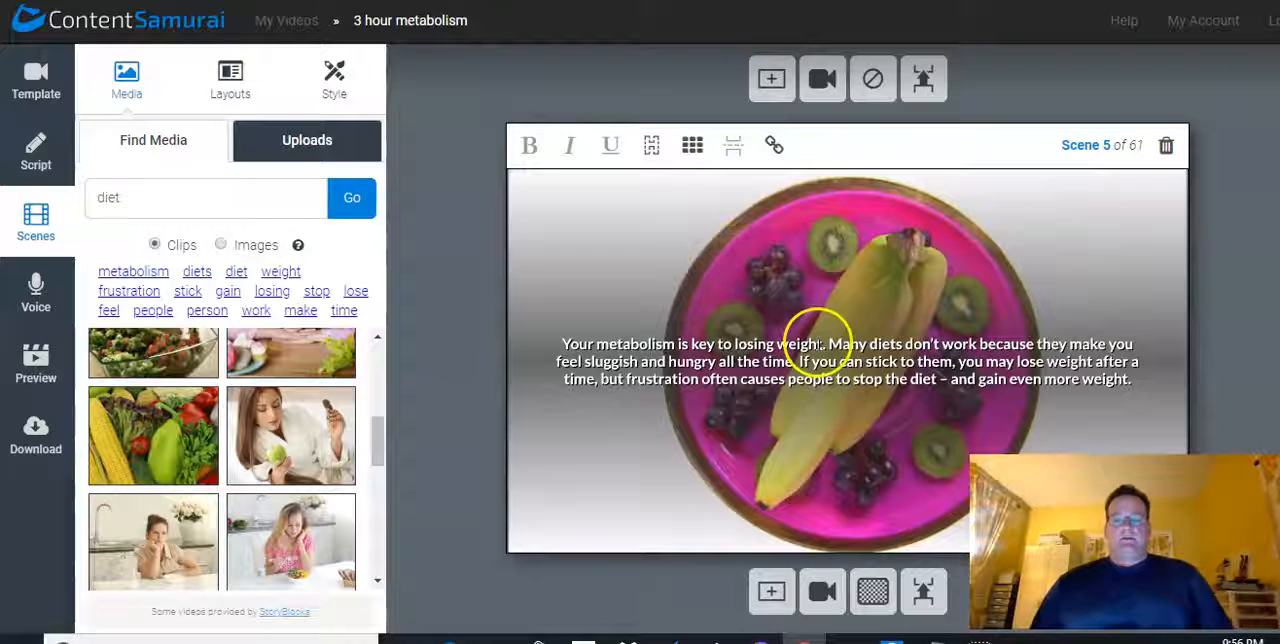
pyautogui.click(866, 378)
pyautogui.moveTo(866, 378); pyautogui.dragTo(1027, 403)
pyautogui.hotkey('ctrl', 'c')
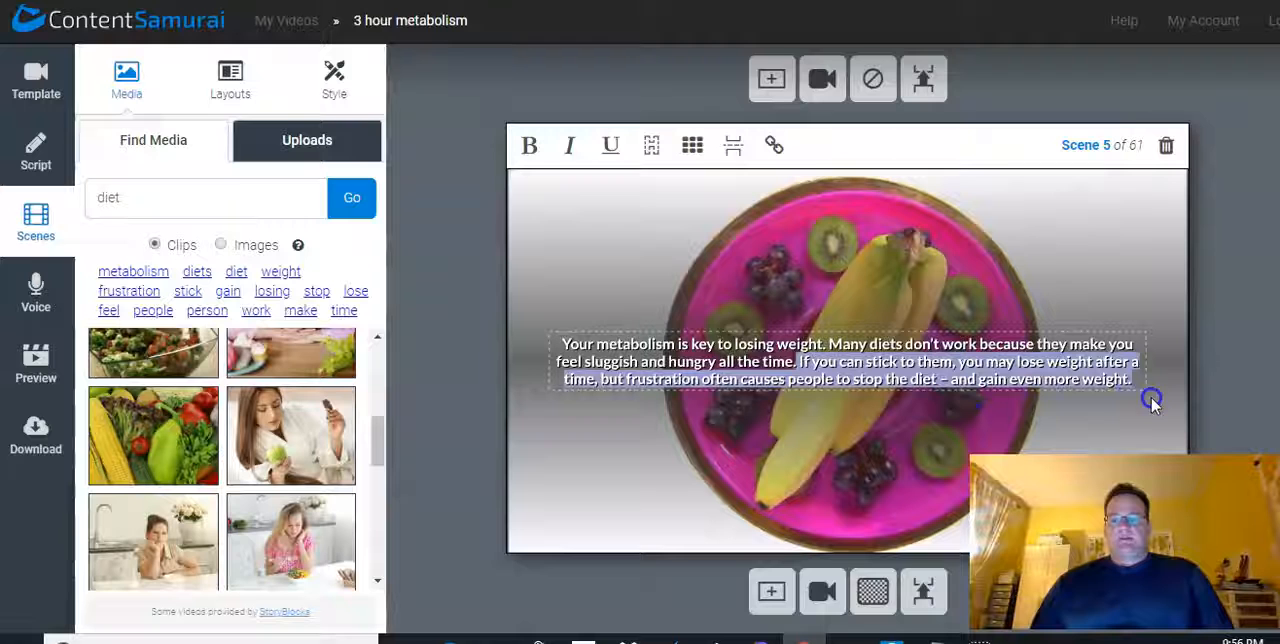
pyautogui.press('BackSpace')
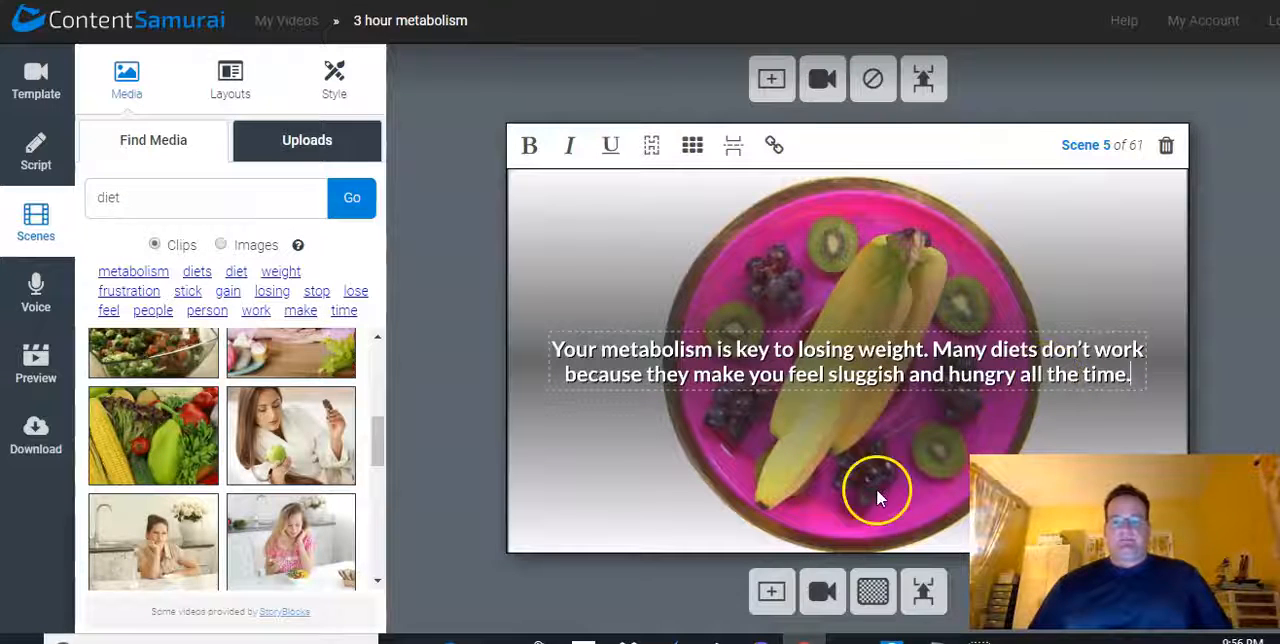
# Add a new scene after scene 5 and fill it with the removed sentence beginning "If you can stick to them, you may lose weight"
pyautogui.click(771, 593)
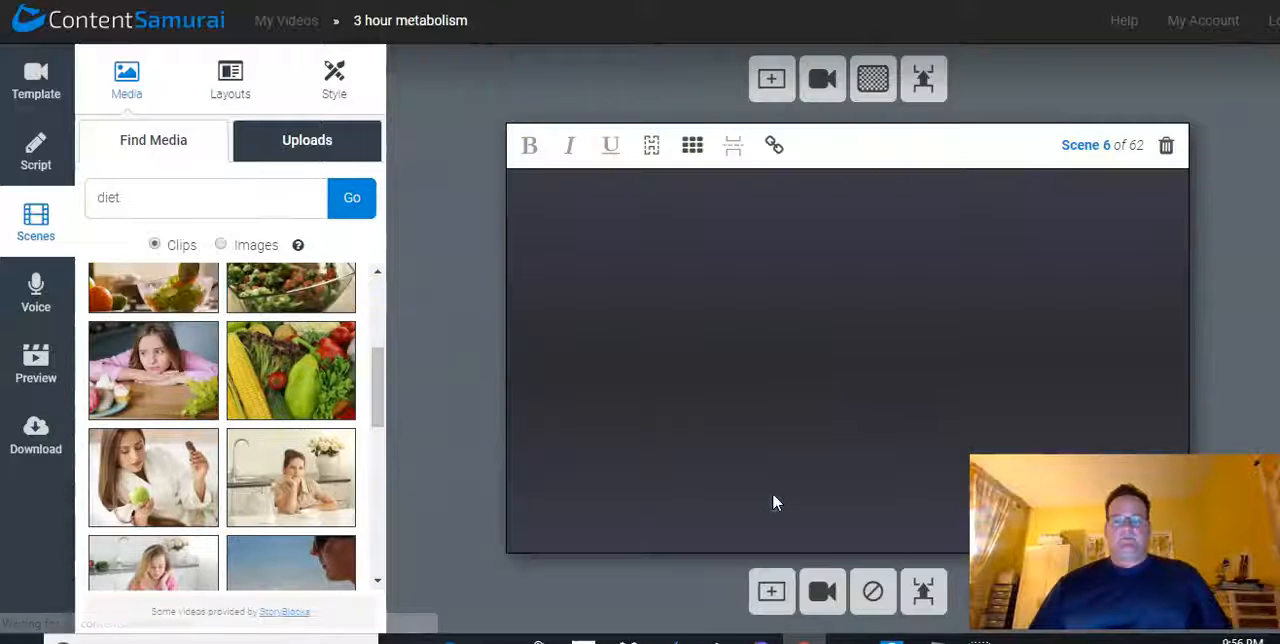
pyautogui.click(808, 355)
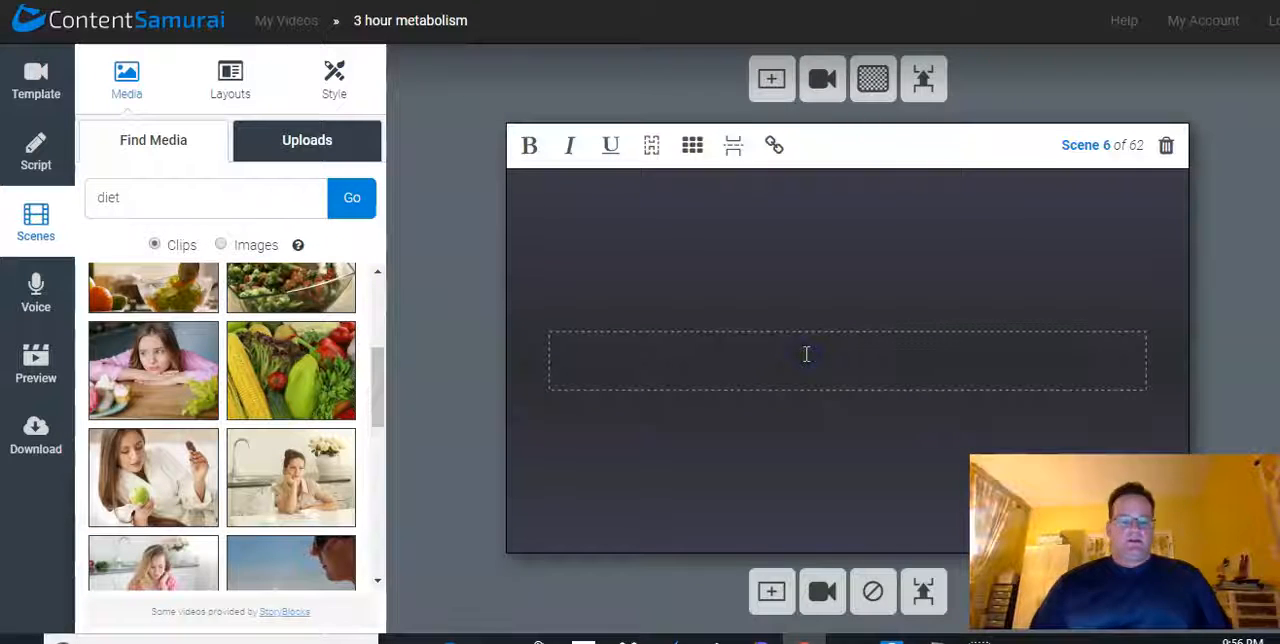
pyautogui.hotkey('ctrl', 'v')
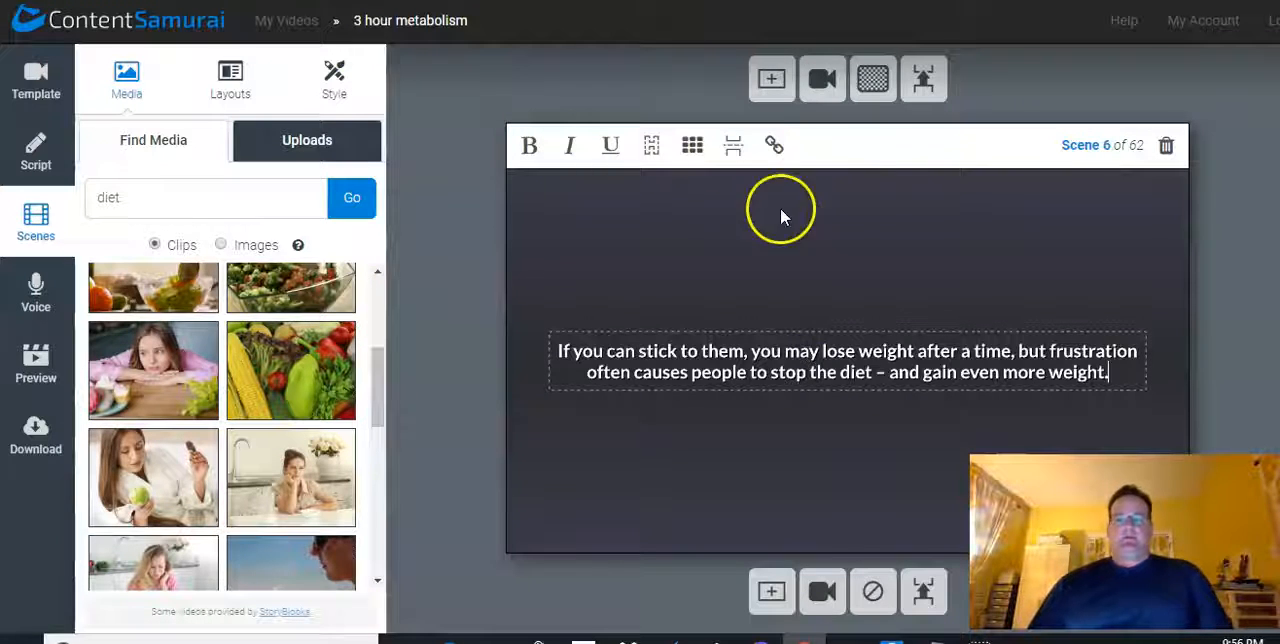
# Link scene 6 to the previous scene so it shares scene 5's fruit plate clip, and review the neighbouring scenes
pyautogui.click(774, 145)
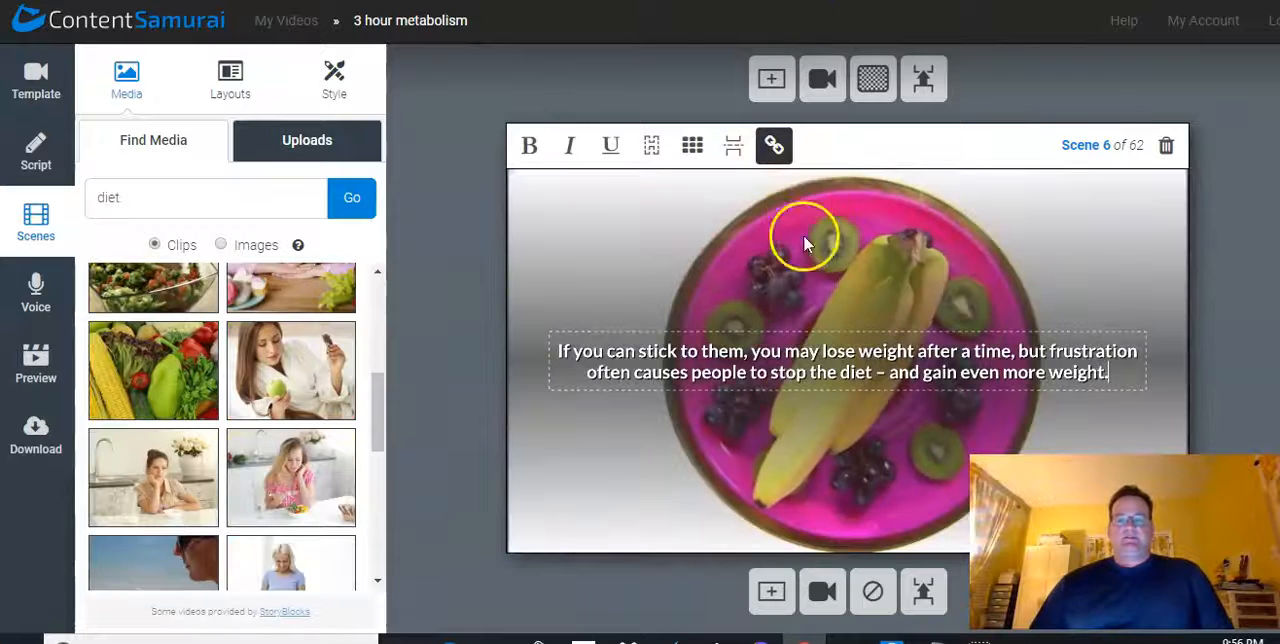
pyautogui.scroll(1, 443, 221)
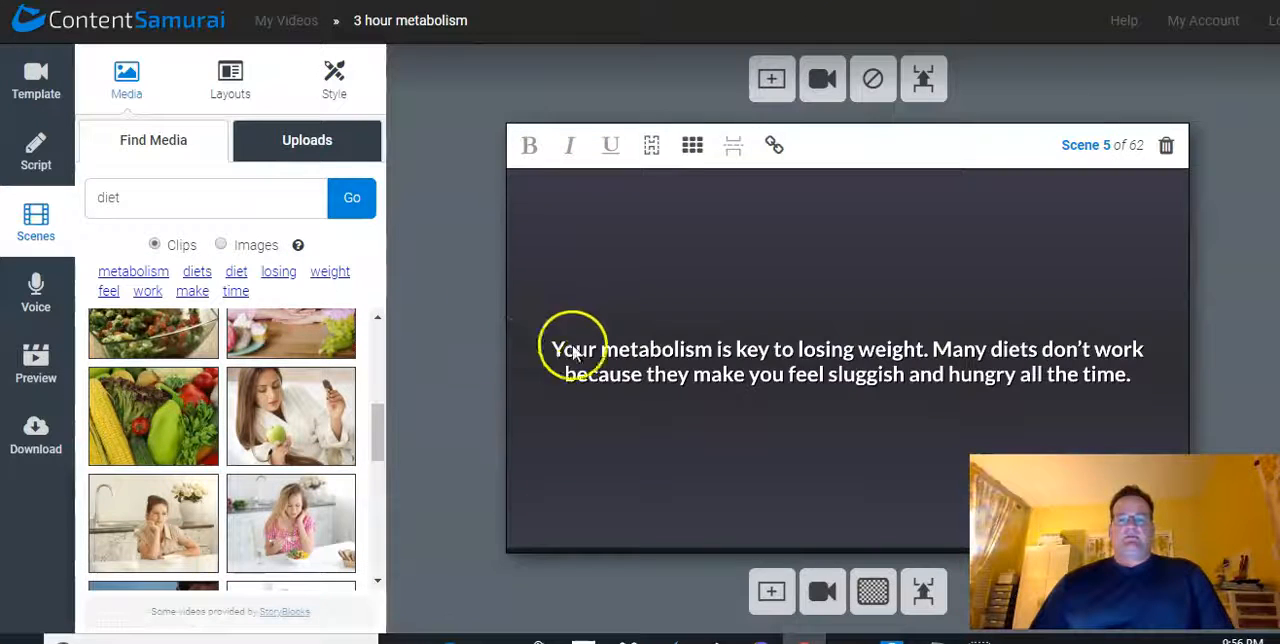
pyautogui.scroll(-1, 607, 310)
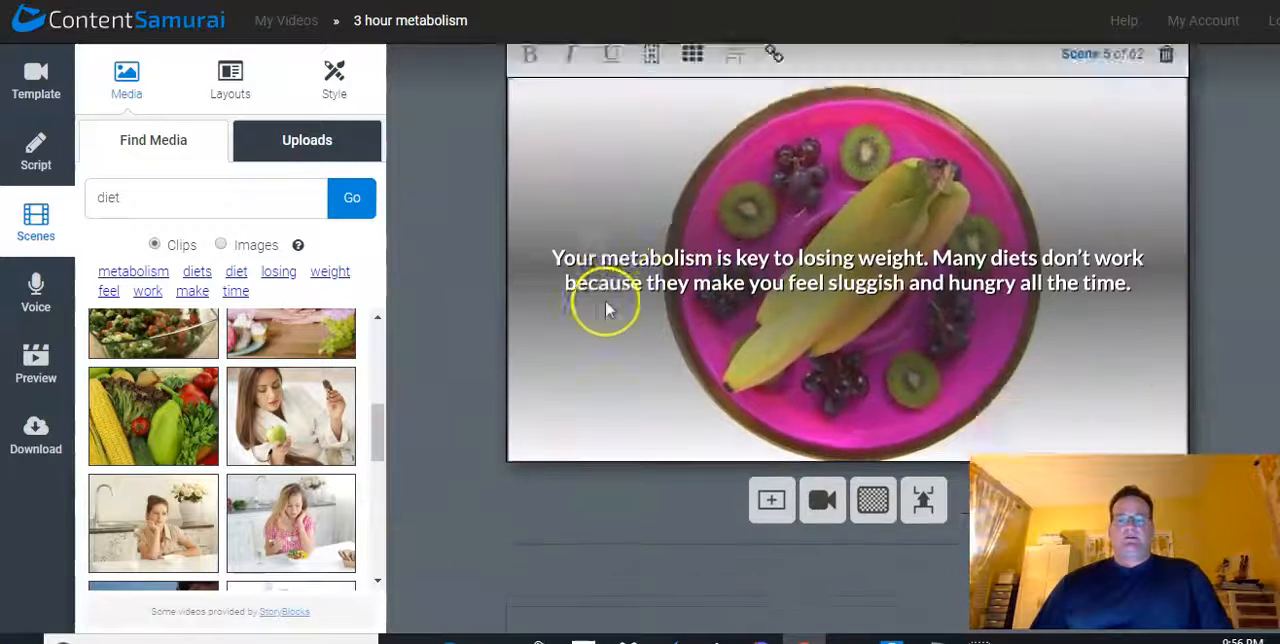
pyautogui.scroll(-1, 607, 310)
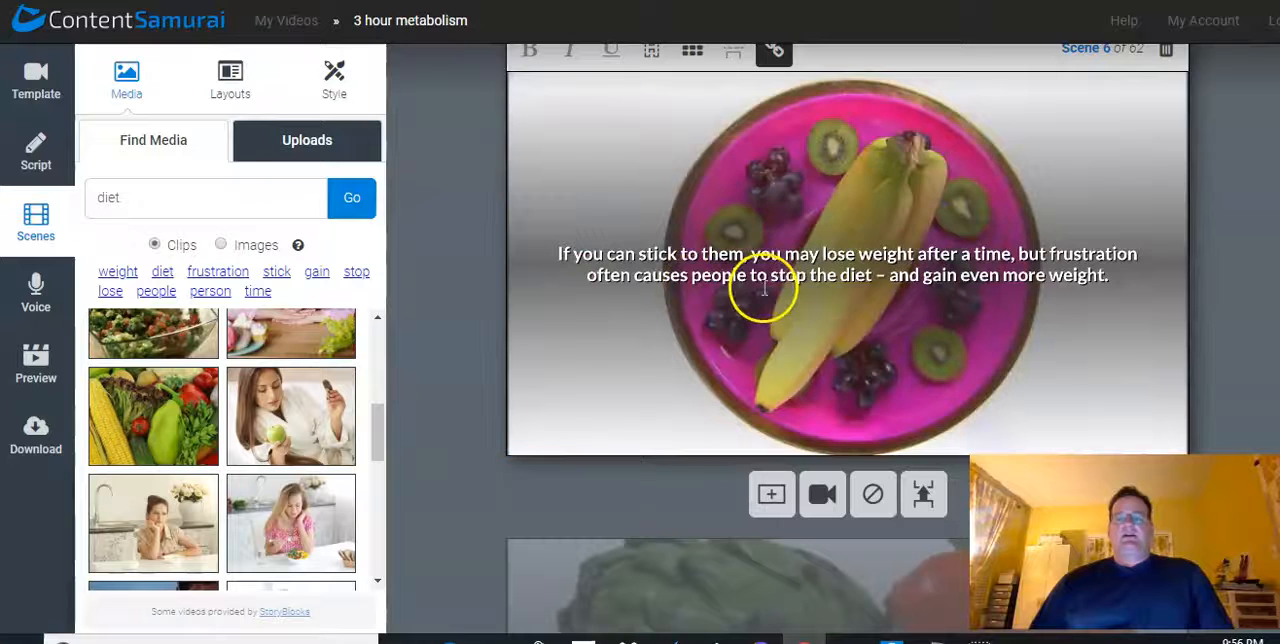
pyautogui.scroll(1, 764, 288)
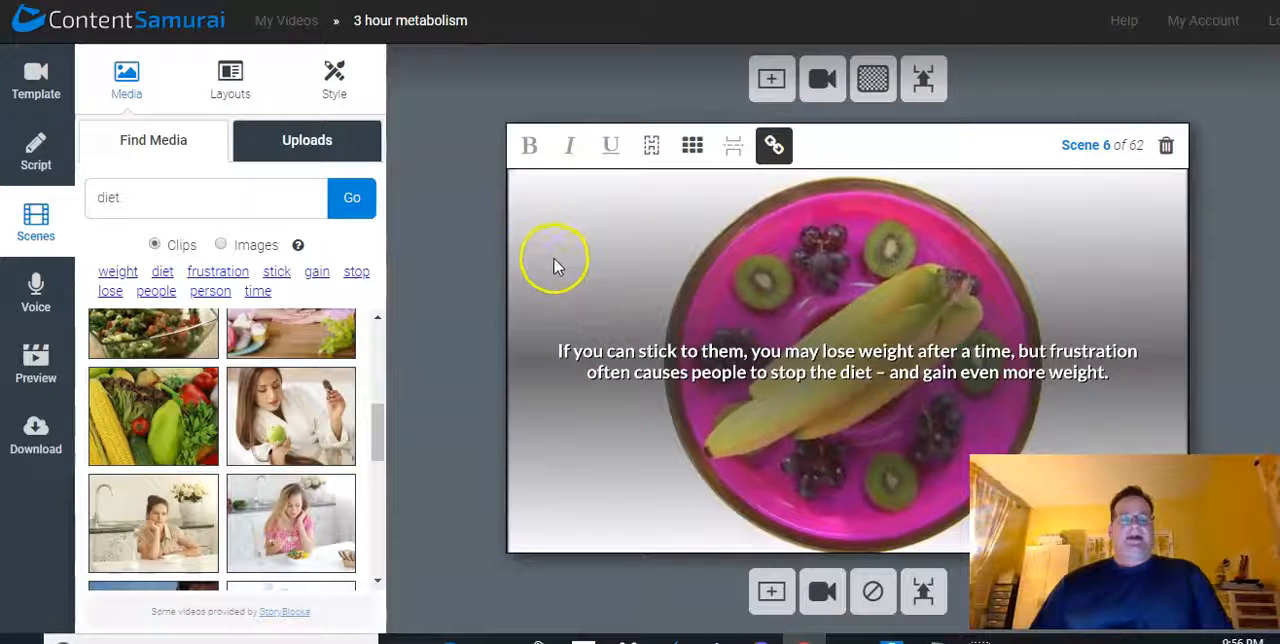
pyautogui.scroll(-3, 467, 266)
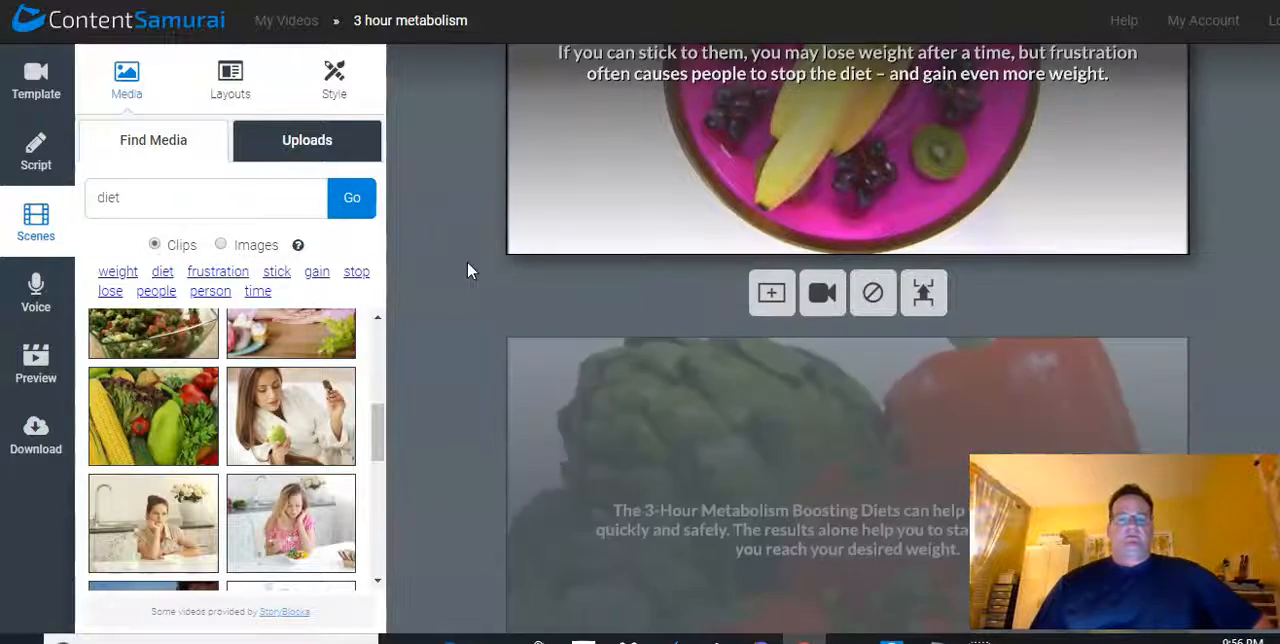
pyautogui.scroll(-7, 460, 268)
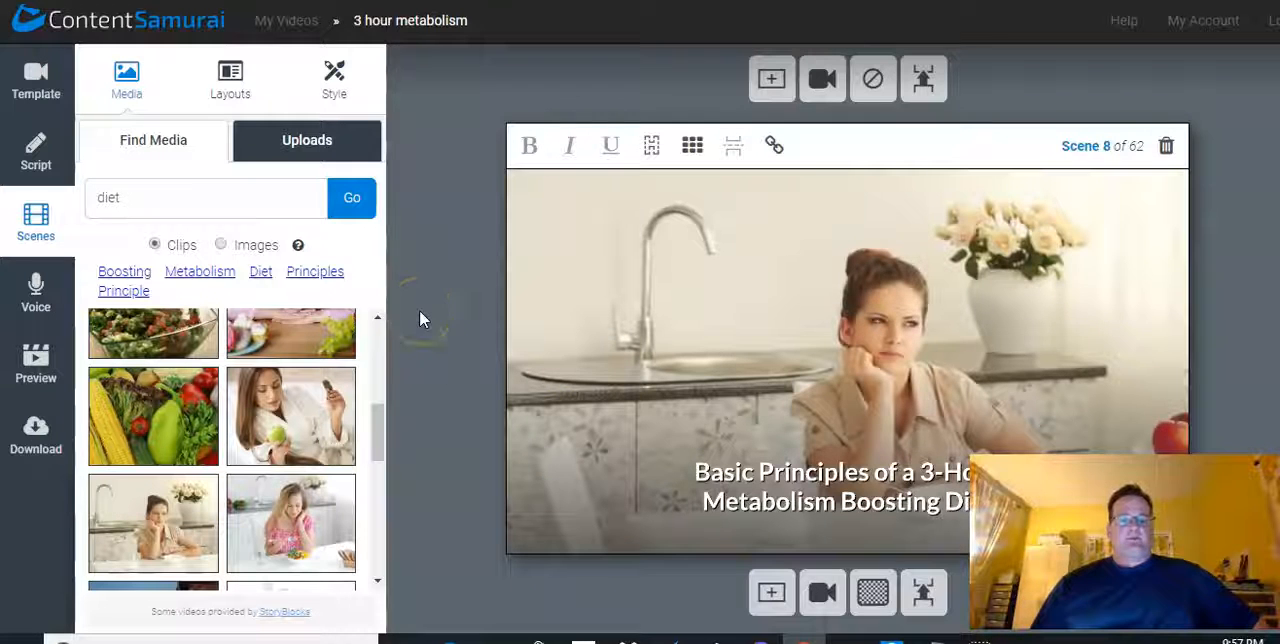
# Examine the voice track options: the Auto-voice list with the sample of Anna, recording your own track and uploading a voice track
pyautogui.click(38, 292)
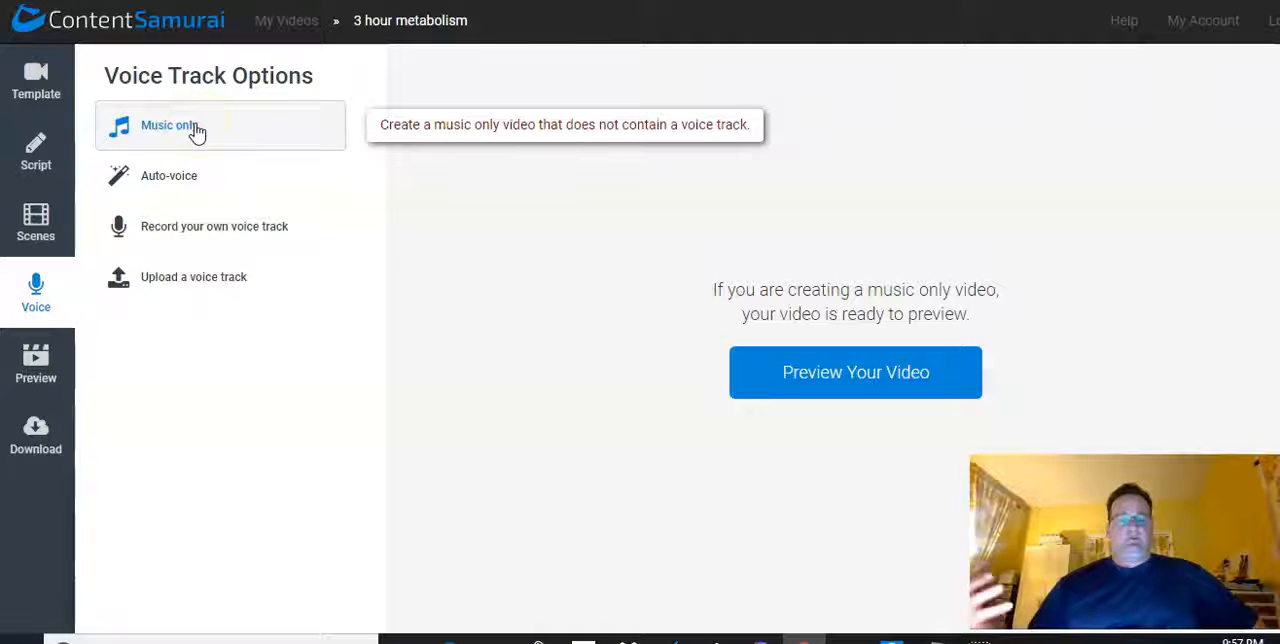
pyautogui.click(169, 178)
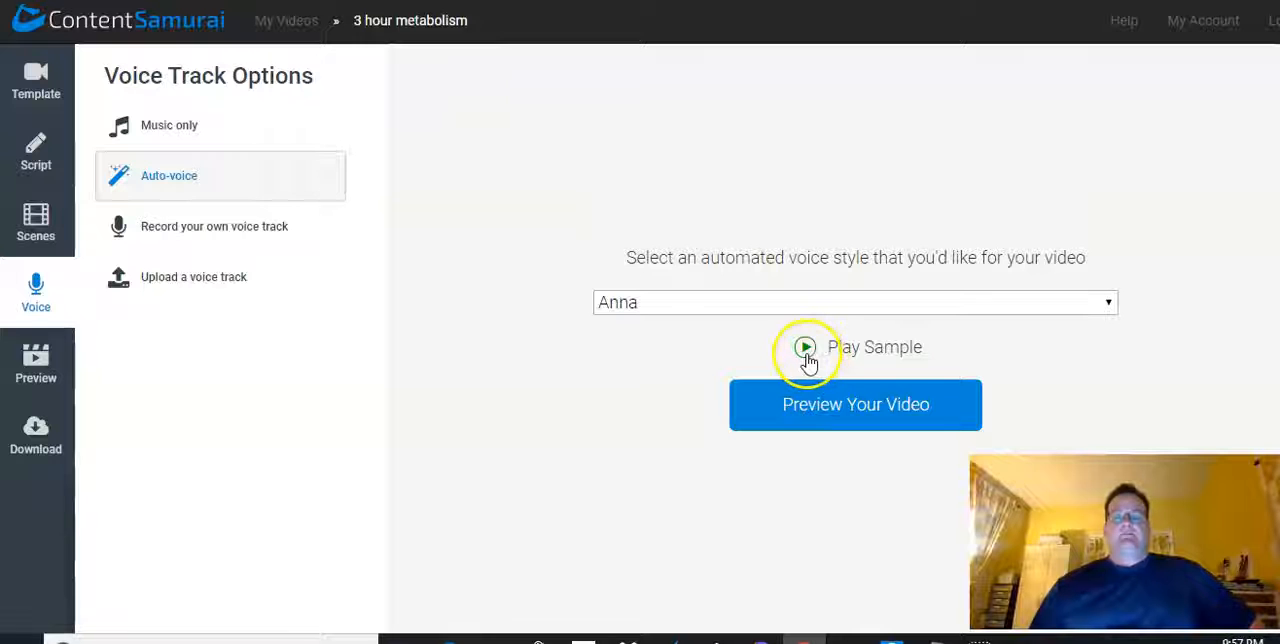
pyautogui.click(757, 312)
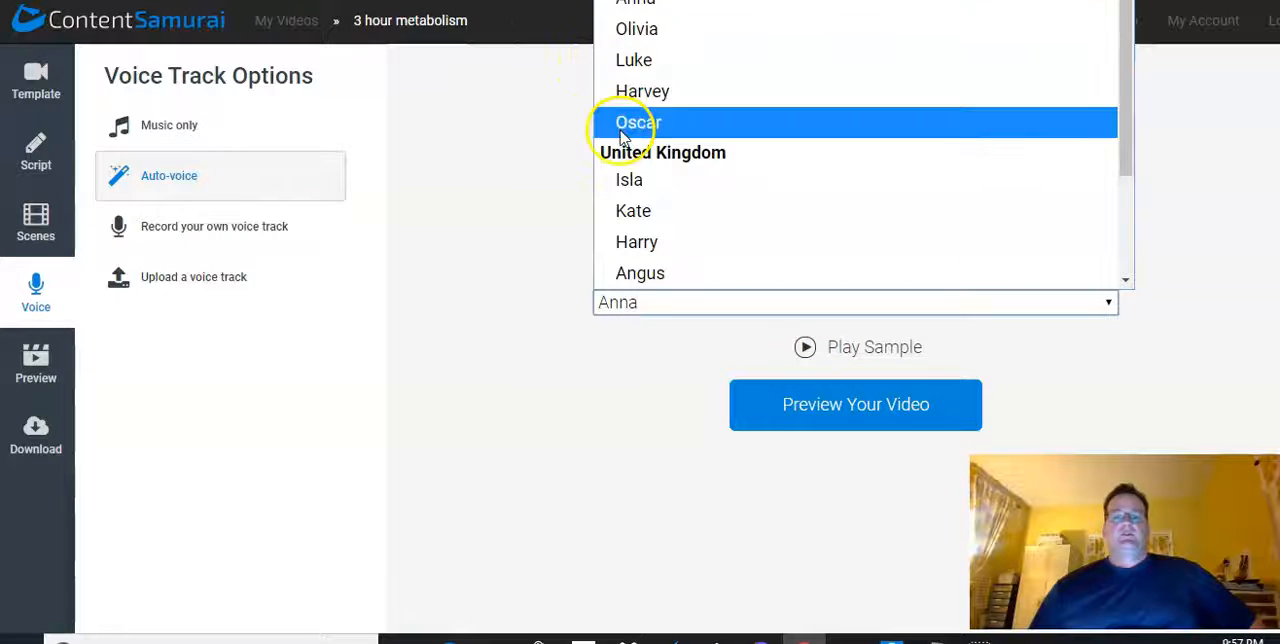
pyautogui.scroll(-3, 655, 190)
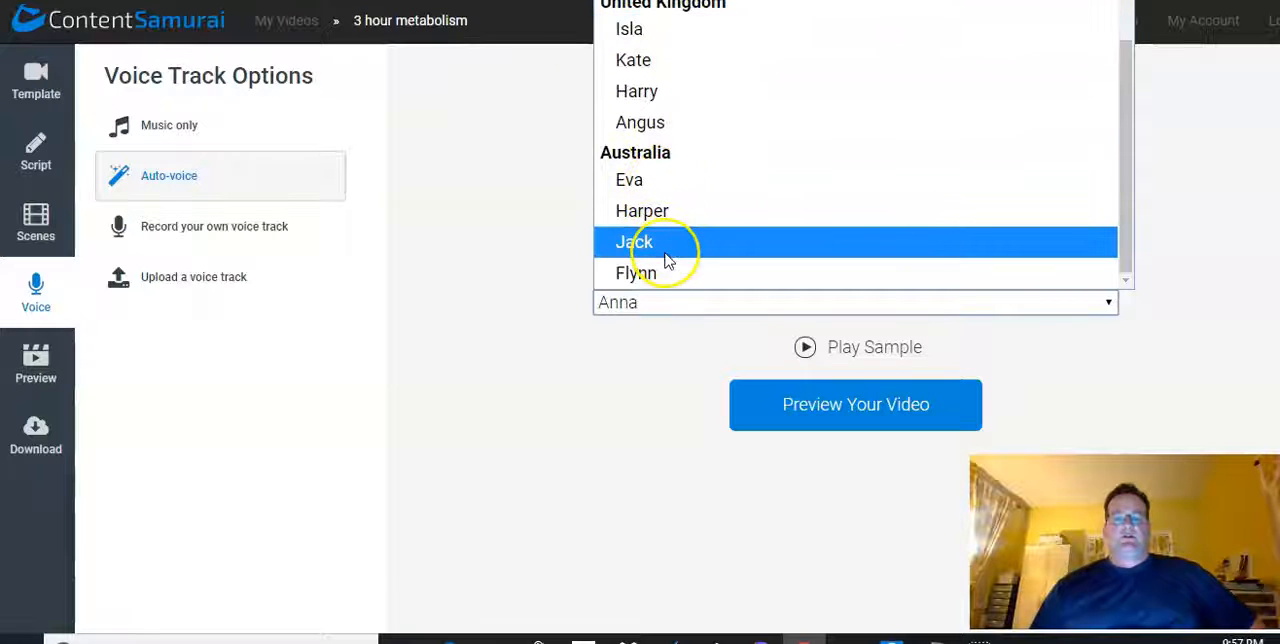
pyautogui.scroll(3, 665, 257)
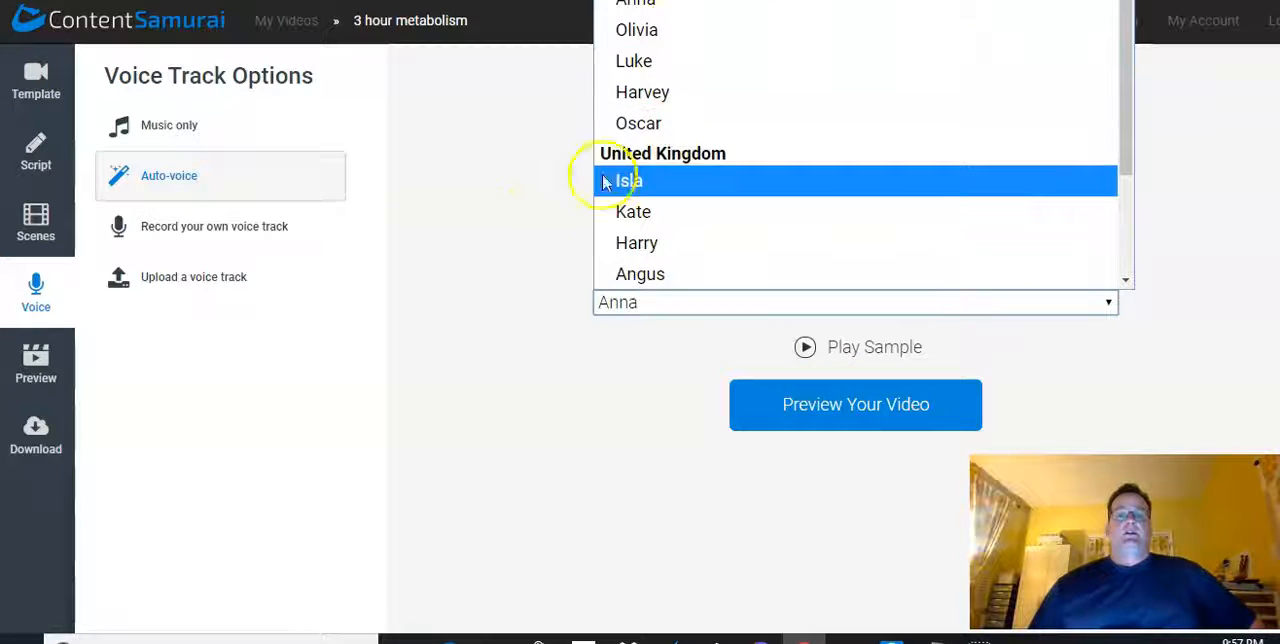
pyautogui.click(530, 225)
pyautogui.click(808, 358)
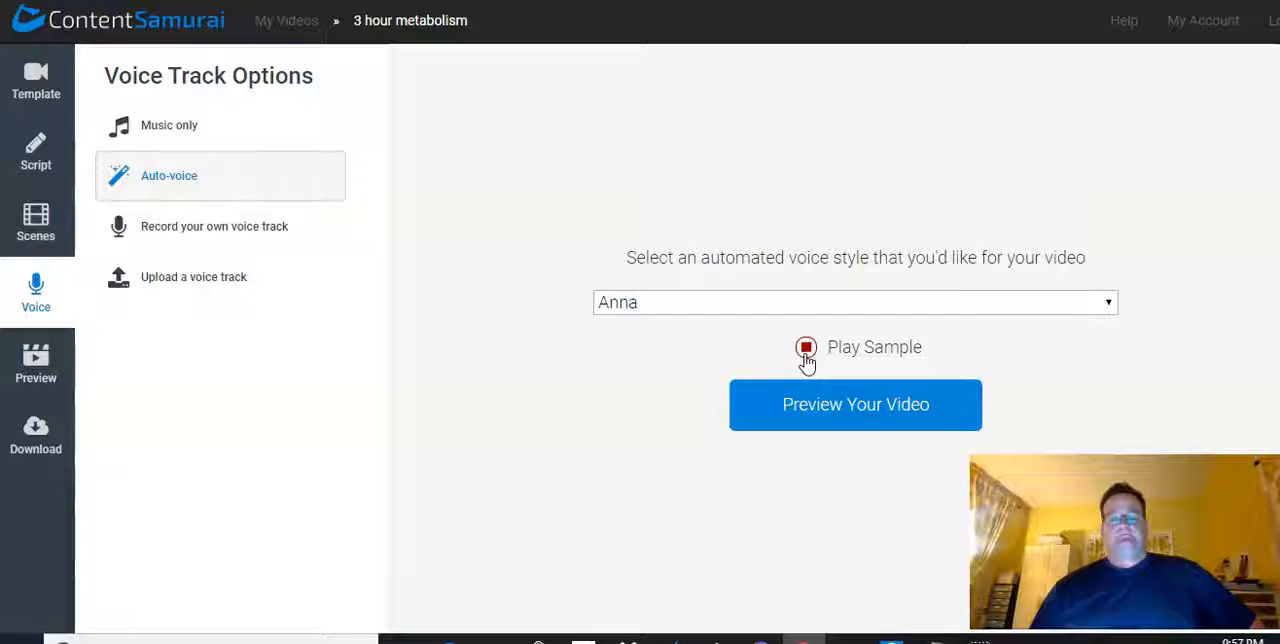
pyautogui.click(806, 348)
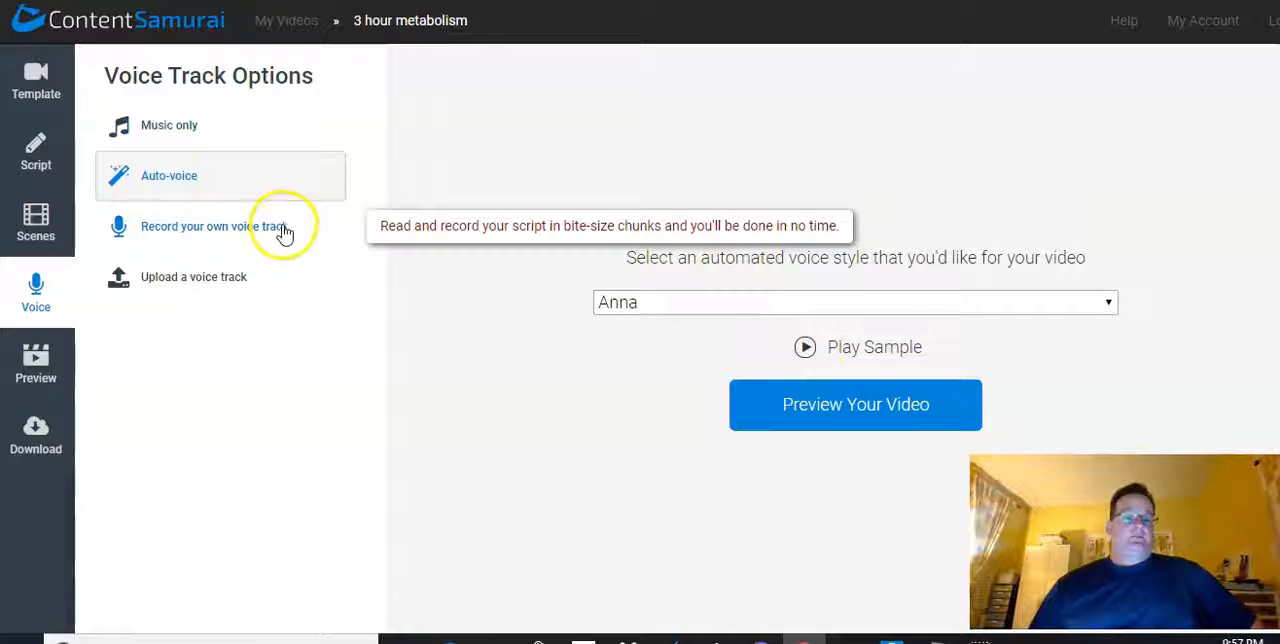
pyautogui.click(251, 230)
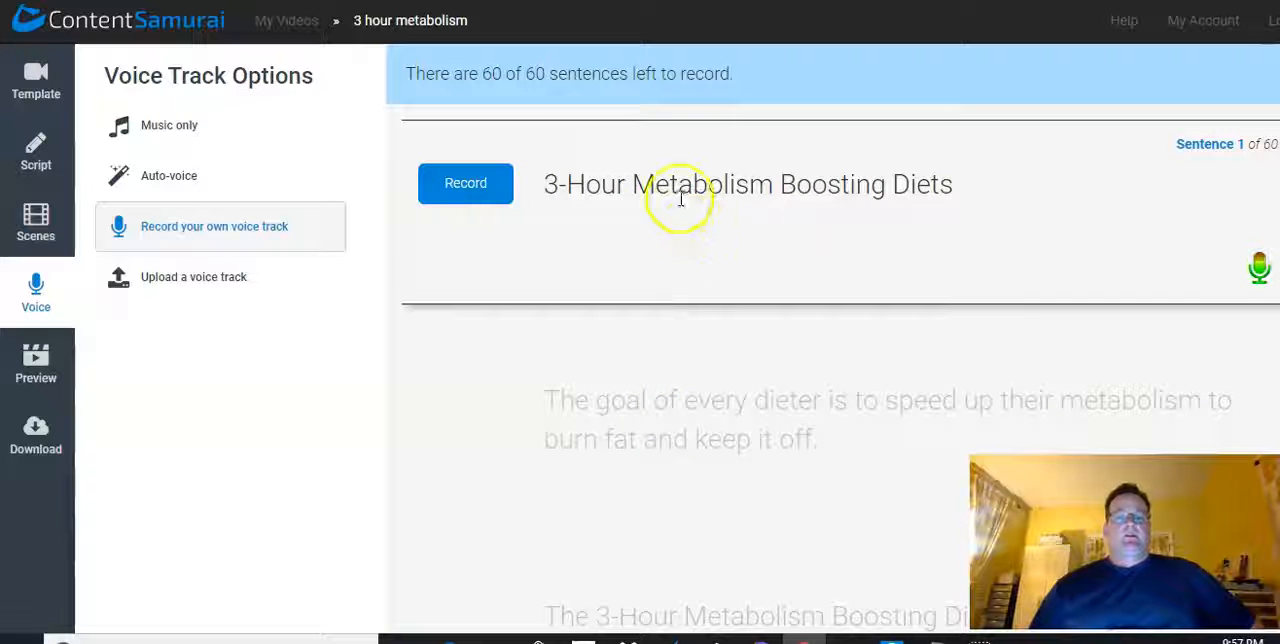
pyautogui.click(161, 288)
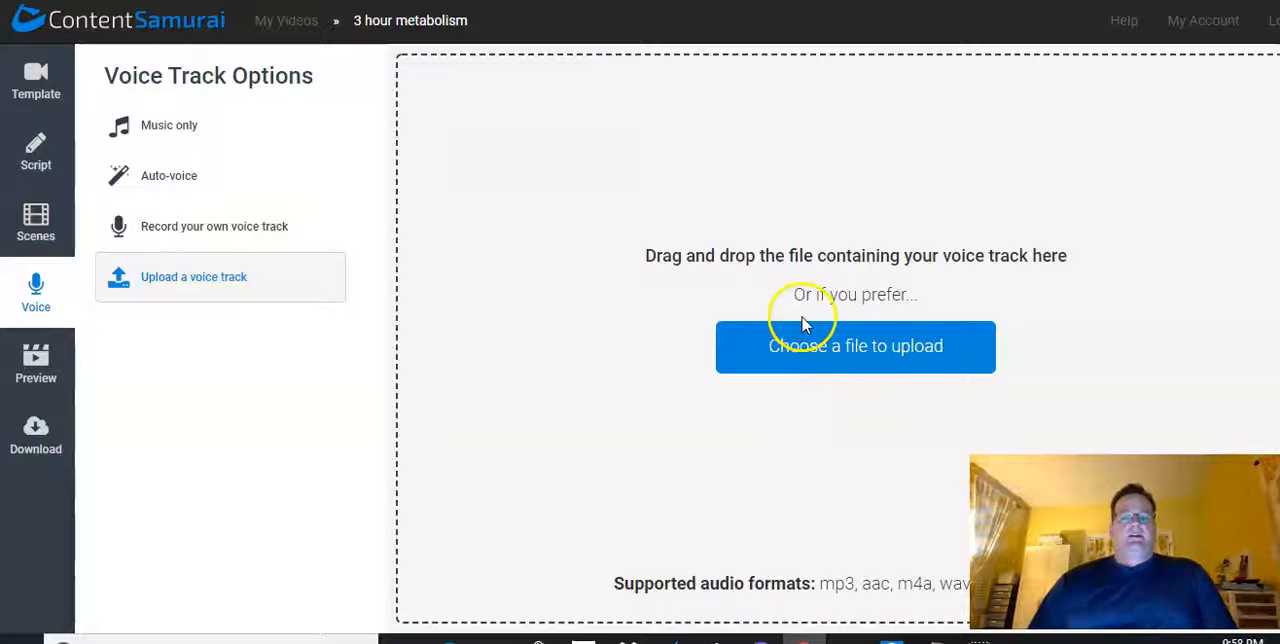
# Choose Auto-voice with the Anna voice for the voice track and try to generate the video preview
pyautogui.click(172, 180)
pyautogui.click(785, 420)
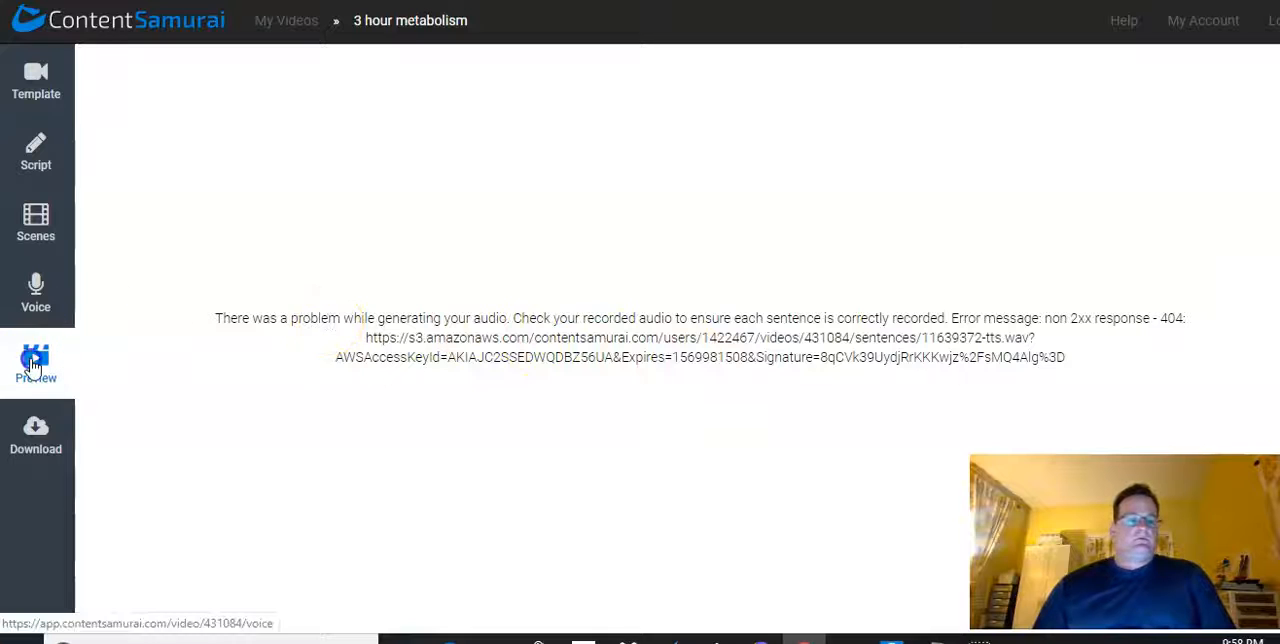
# Set the Auto-voice style to Luke and generate the video preview
pyautogui.click(35, 300)
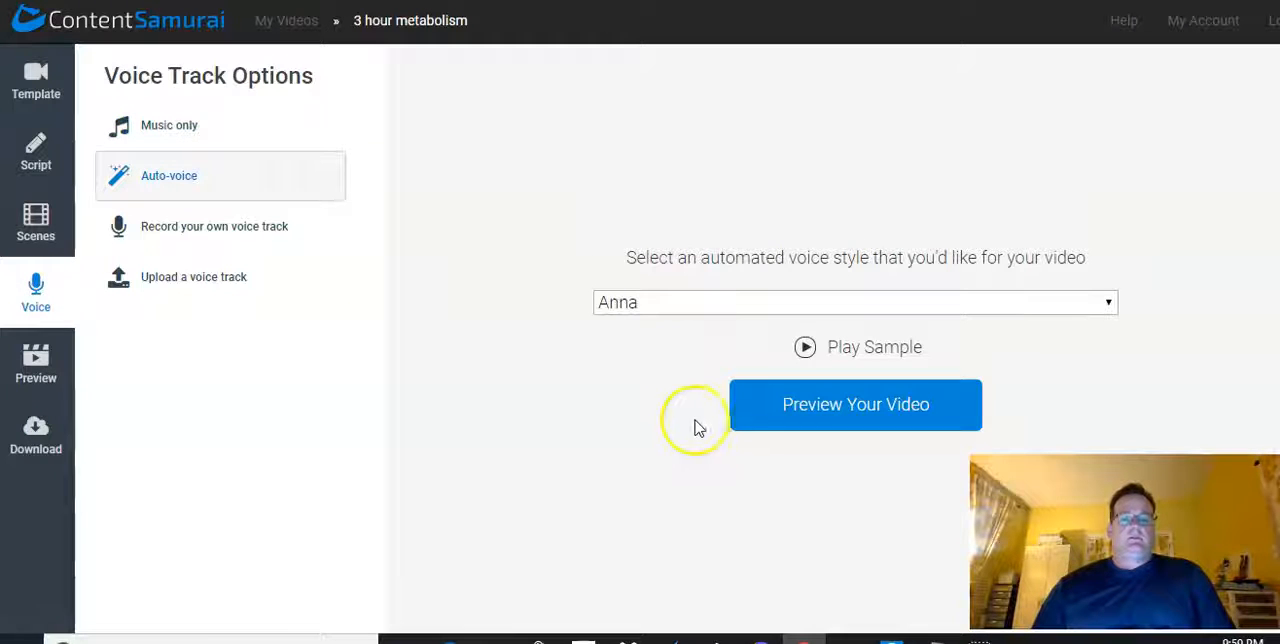
pyautogui.click(700, 305)
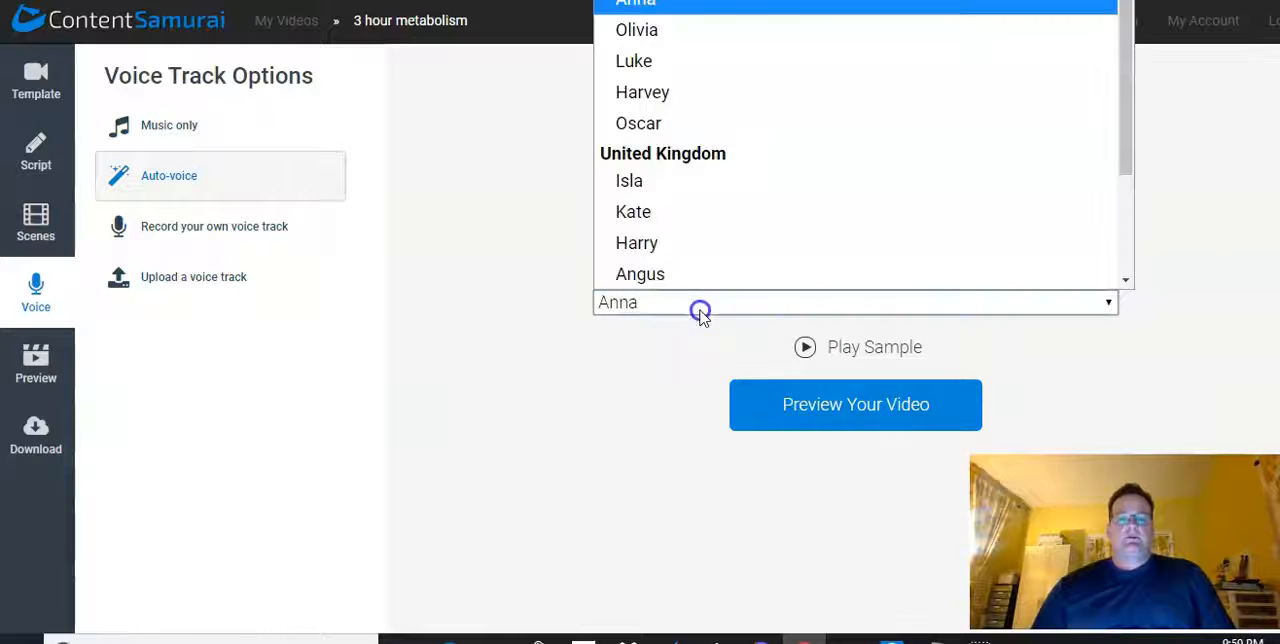
pyautogui.click(655, 61)
pyautogui.click(785, 401)
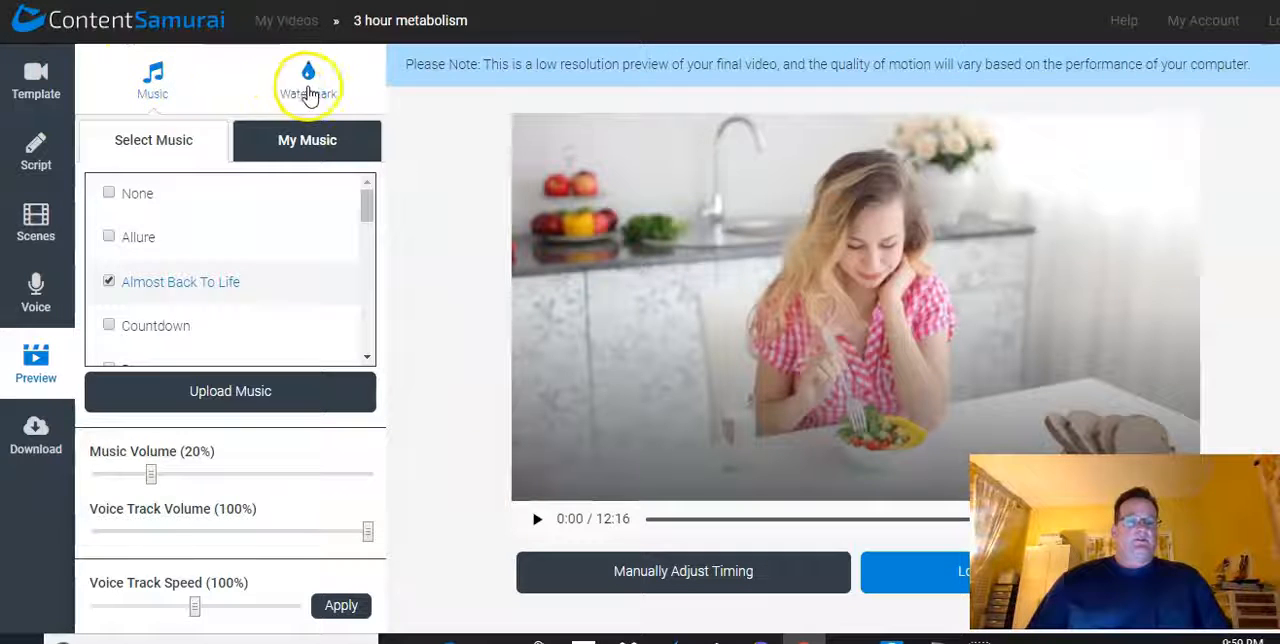
# Switch the background music to None and back to Almost Back To Life, and listen to that track's sample
pyautogui.click(109, 193)
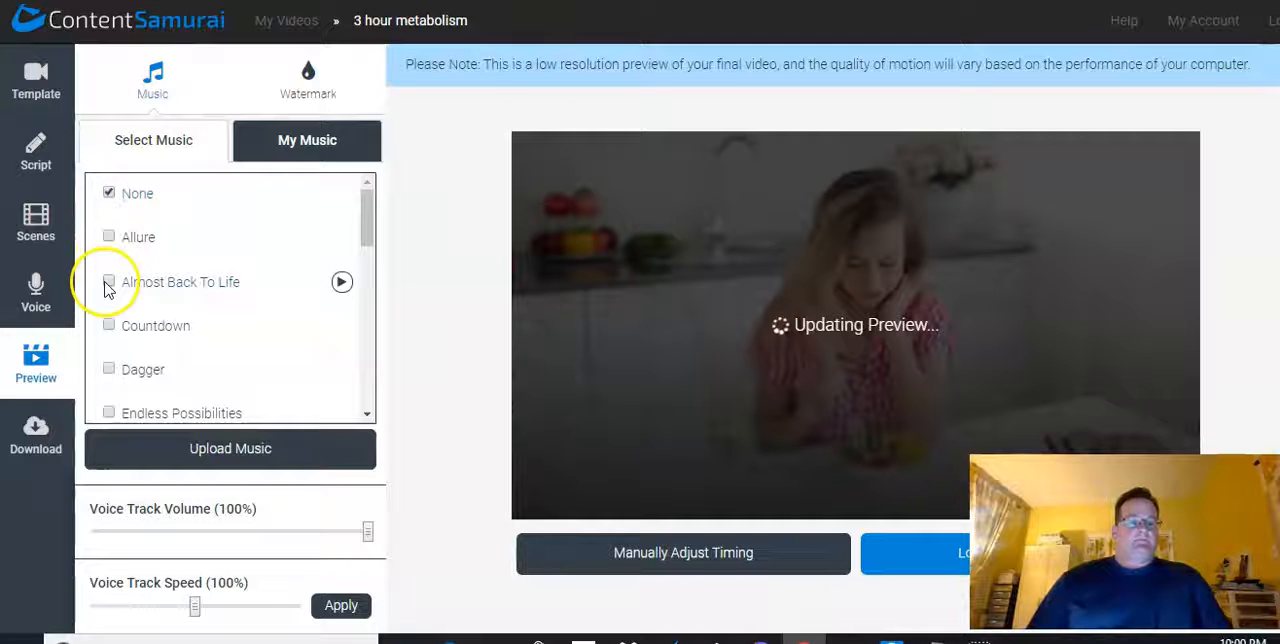
pyautogui.click(108, 282)
pyautogui.click(342, 285)
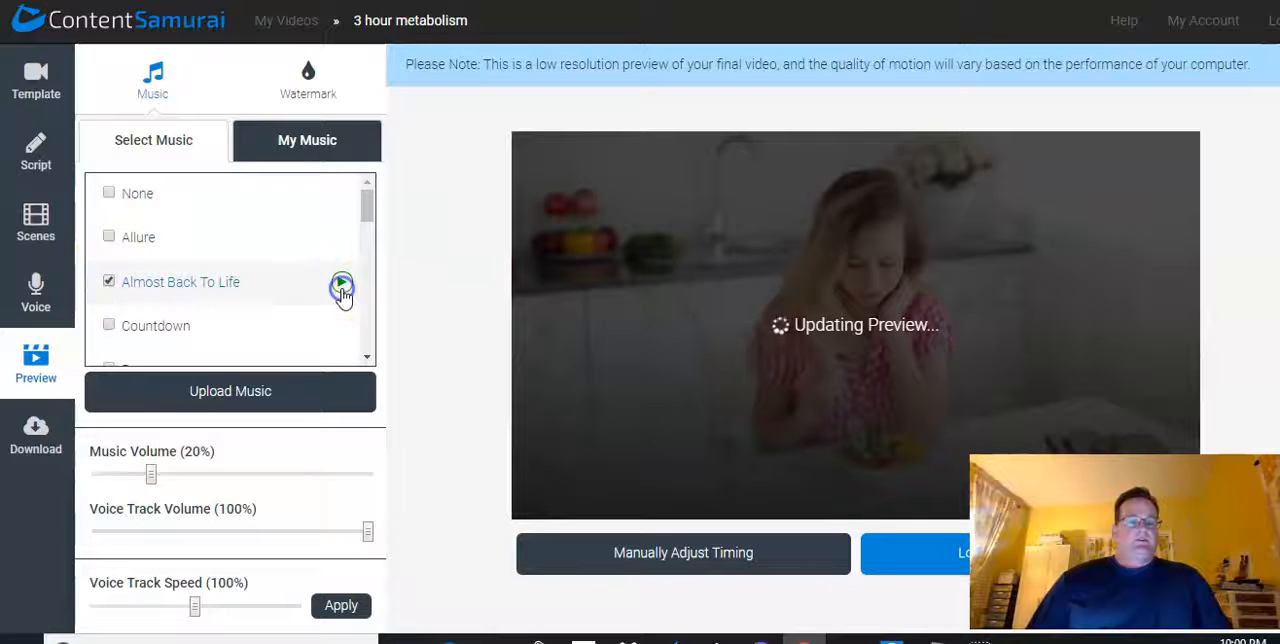
pyautogui.click(341, 287)
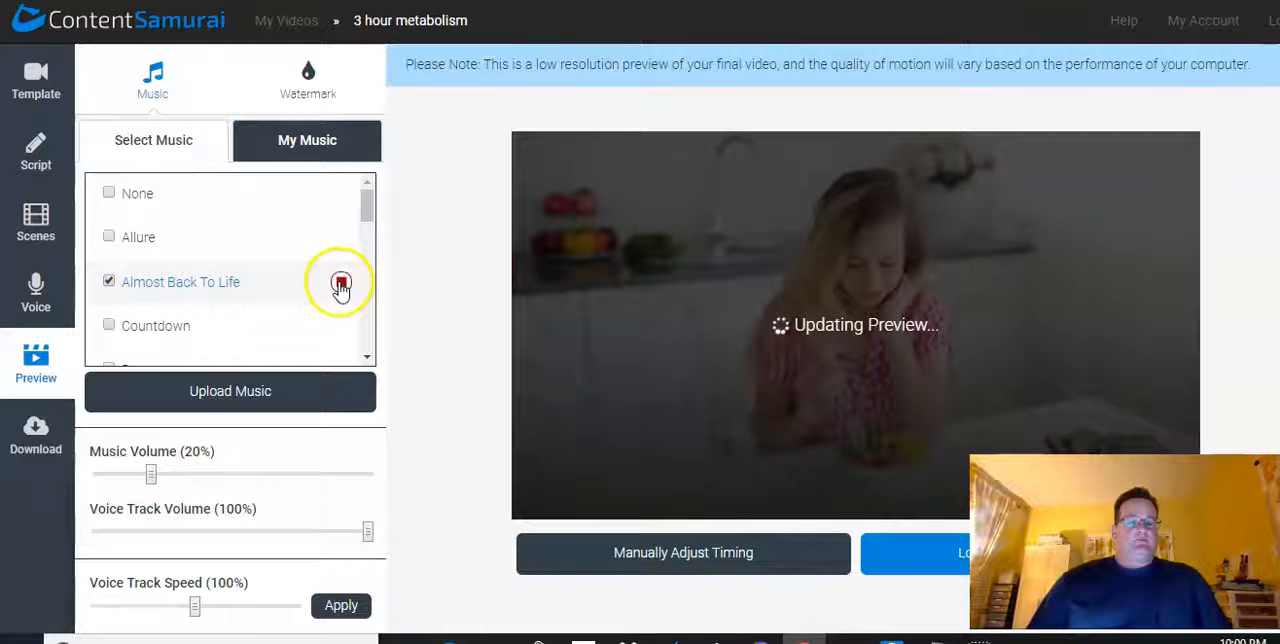
pyautogui.click(341, 285)
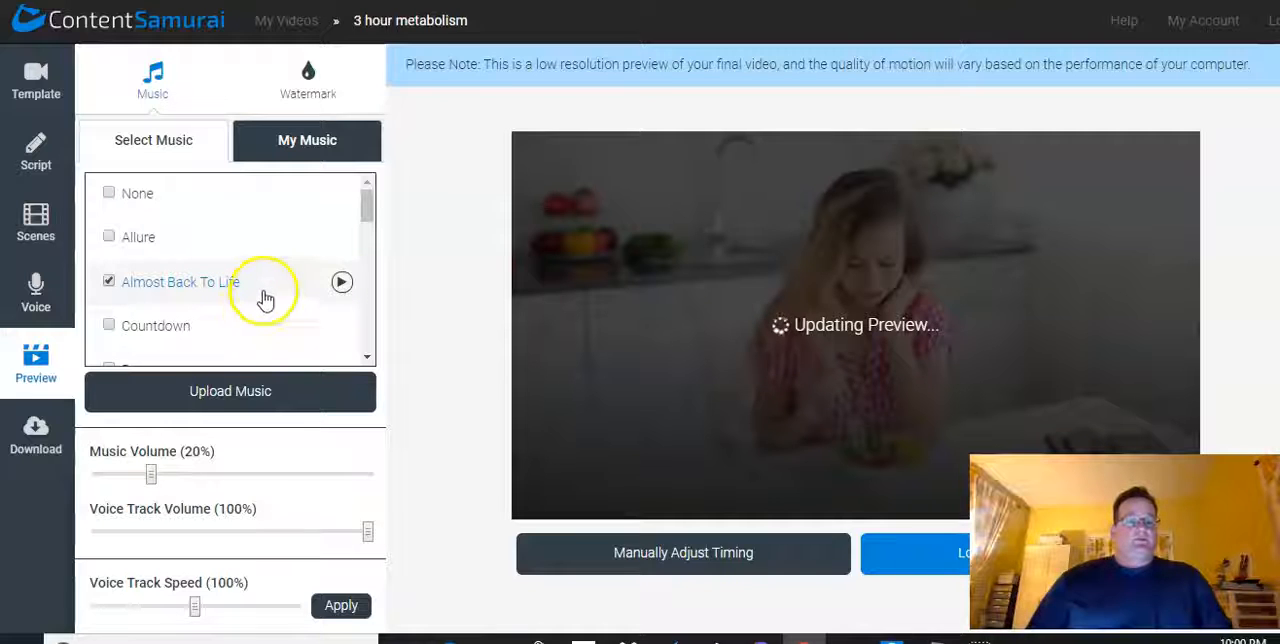
# Examine the uploaded tracks under My Music and return to the built-in music selection
pyautogui.click(289, 148)
pyautogui.click(289, 148)
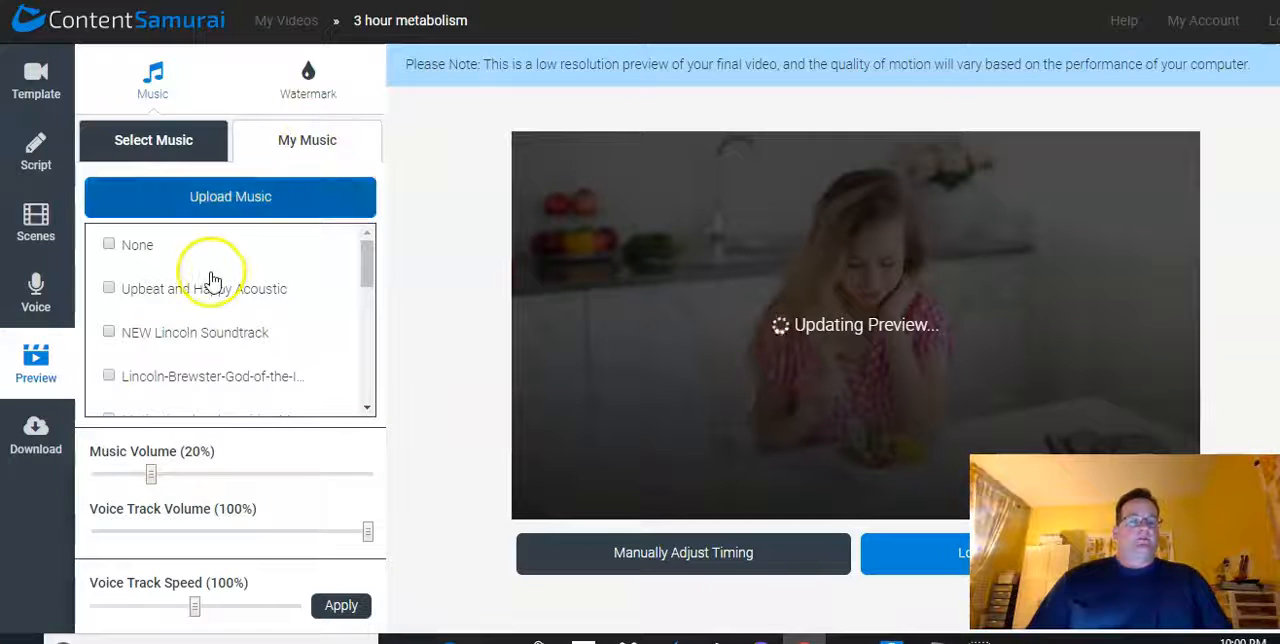
pyautogui.click(155, 143)
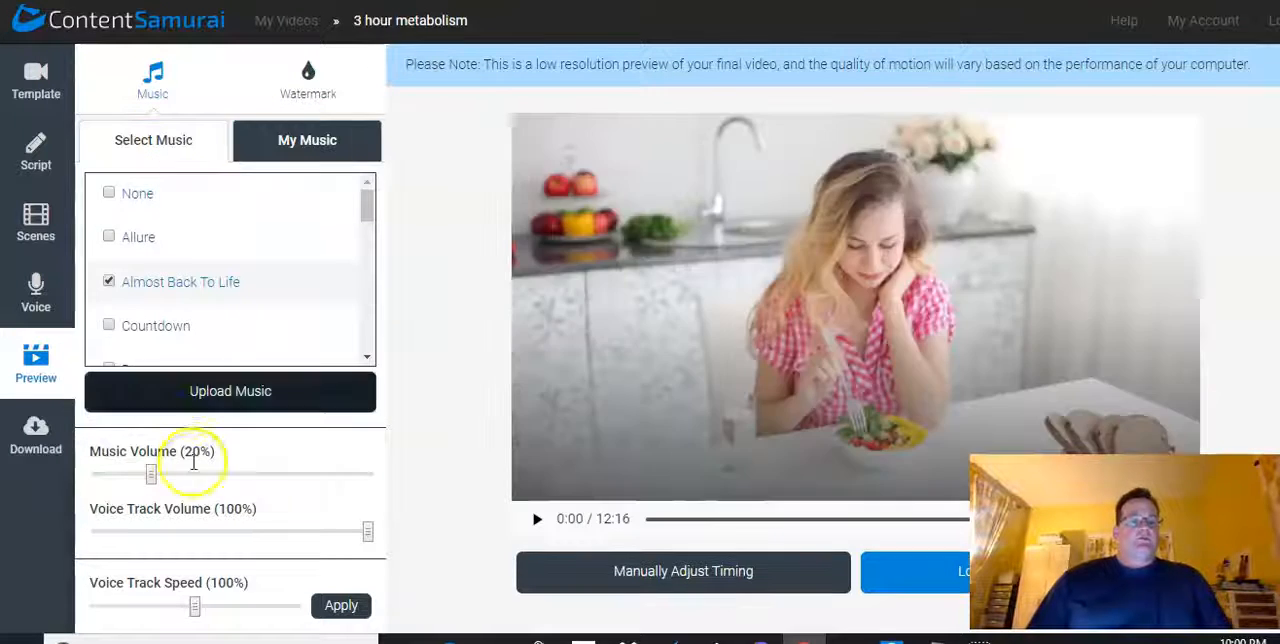
# Set the music volume to 15% and apply a voice track speed of 92%
pyautogui.moveTo(151, 478); pyautogui.dragTo(147, 480)
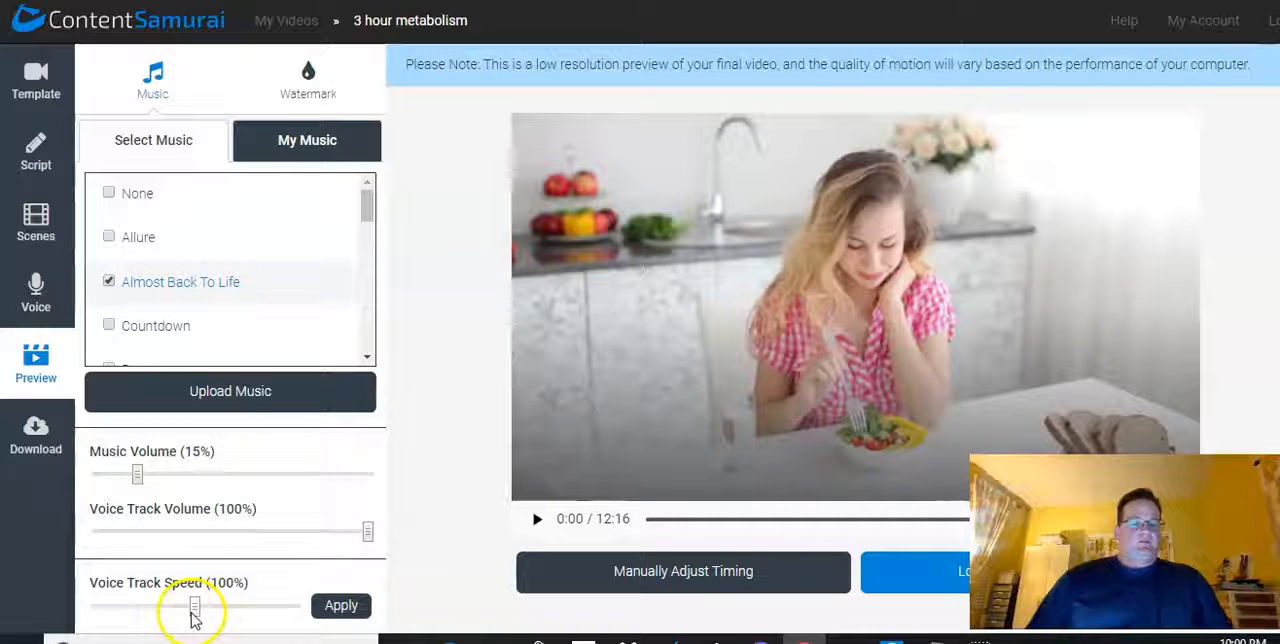
pyautogui.moveTo(196, 616); pyautogui.dragTo(168, 621)
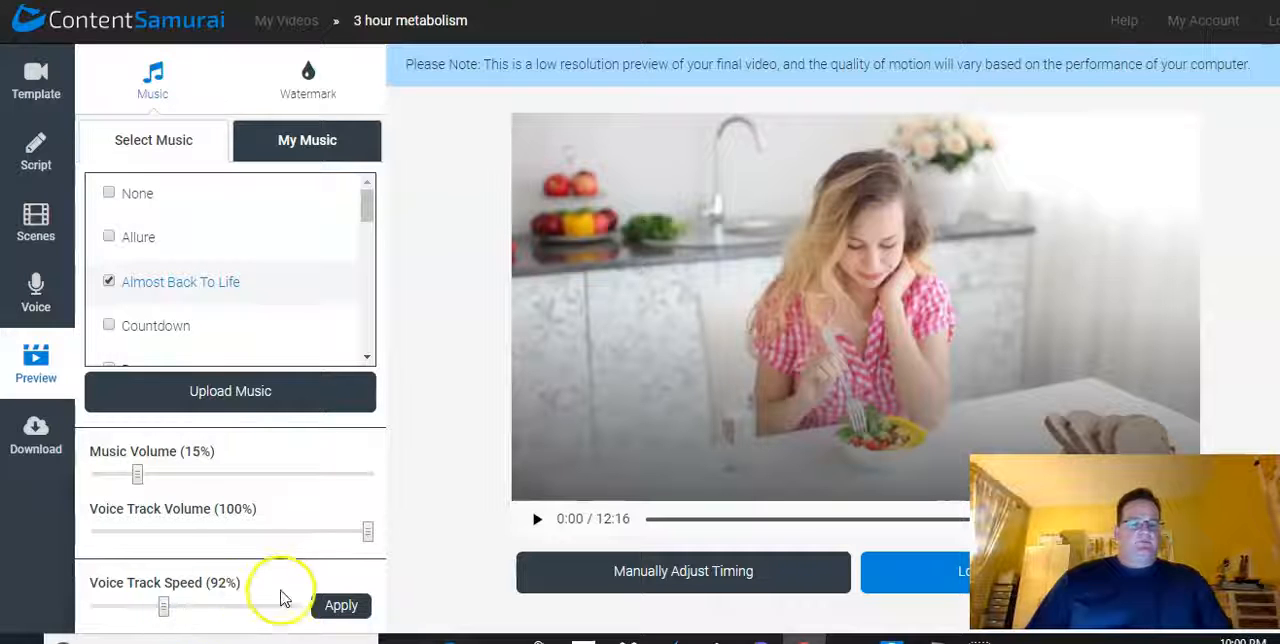
pyautogui.click(320, 603)
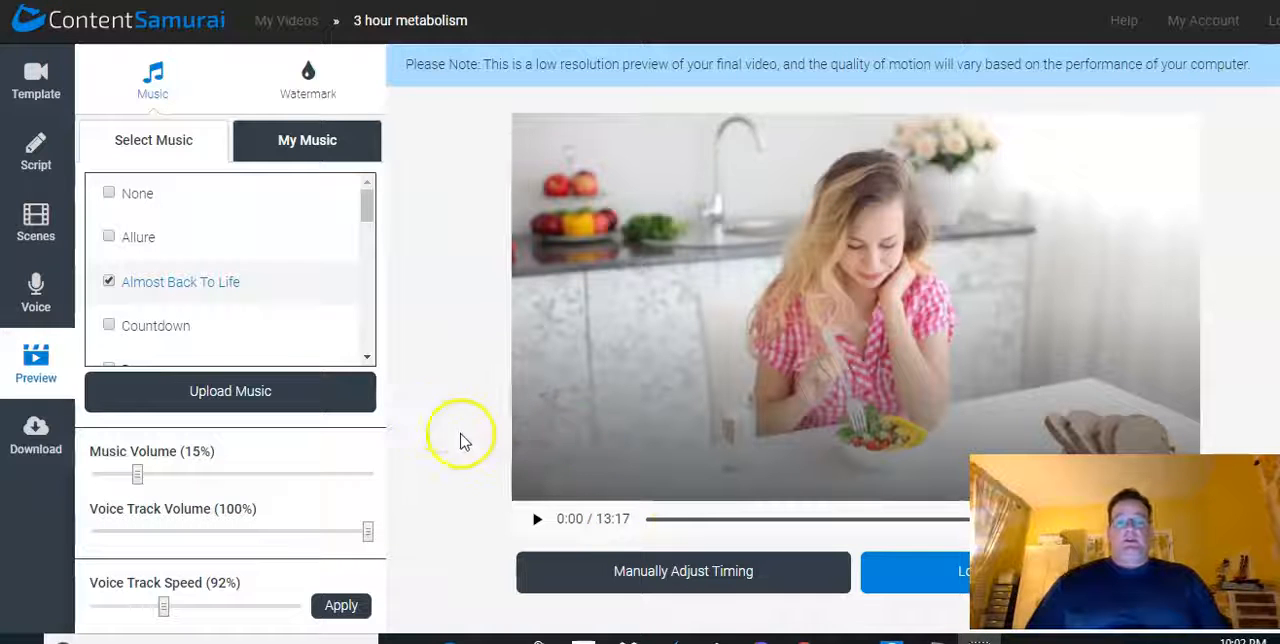
# Play the first ten seconds of the preview, pause it and open the manual timing adjustment
pyautogui.click(537, 519)
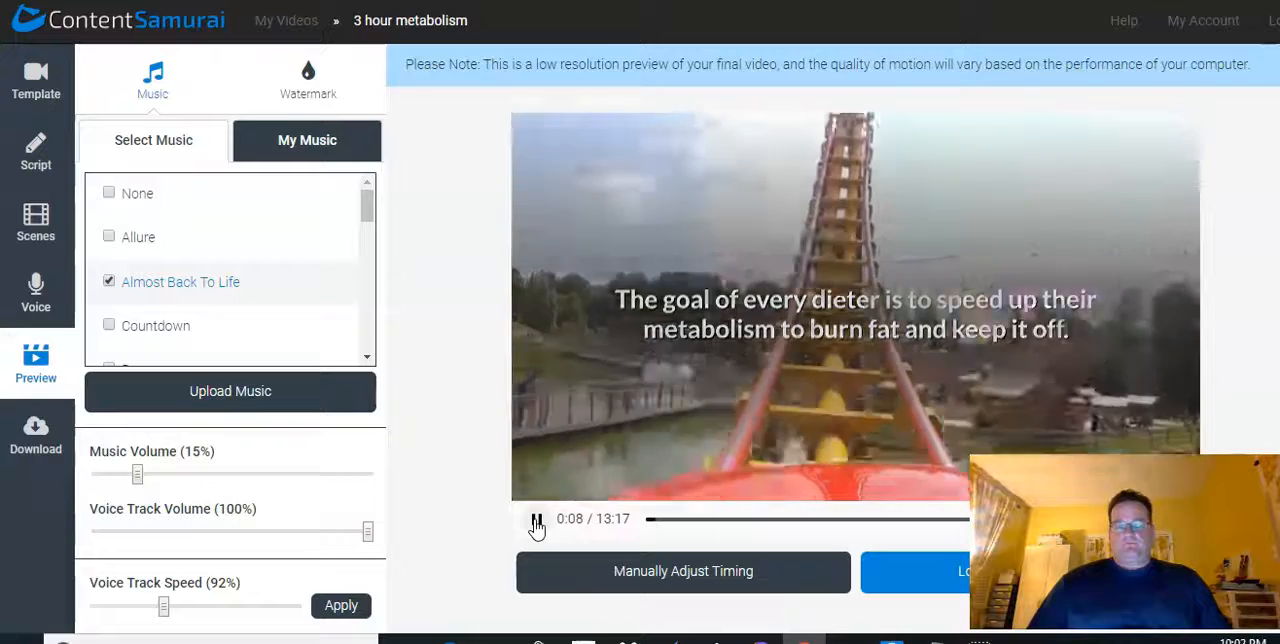
pyautogui.click(537, 522)
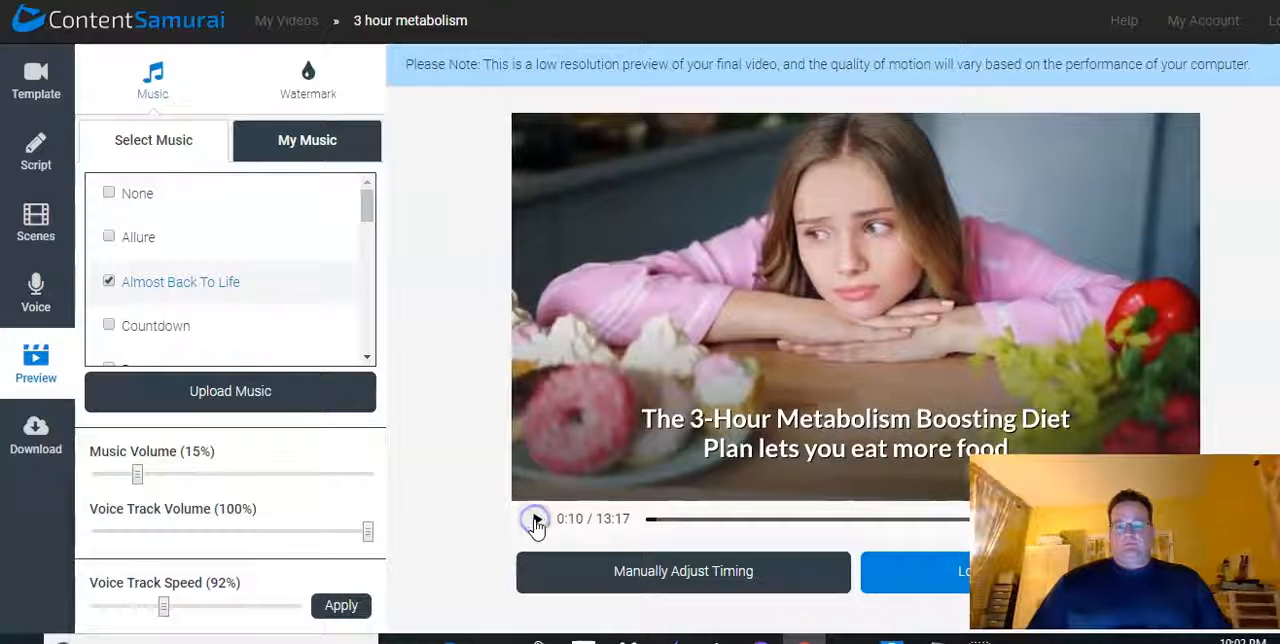
pyautogui.click(617, 560)
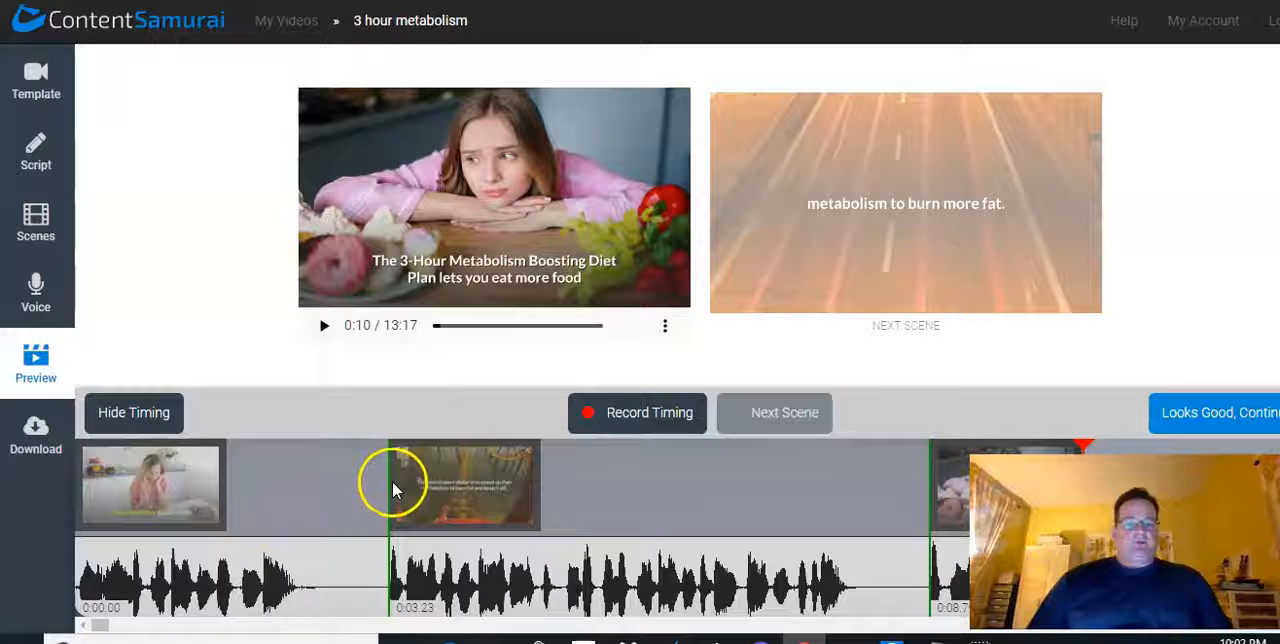
# Move the second scene's start to 0:03.05 on the timeline, close the manual timing adjustment and continue to the download stage
pyautogui.moveTo(388, 479); pyautogui.dragTo(371, 458)
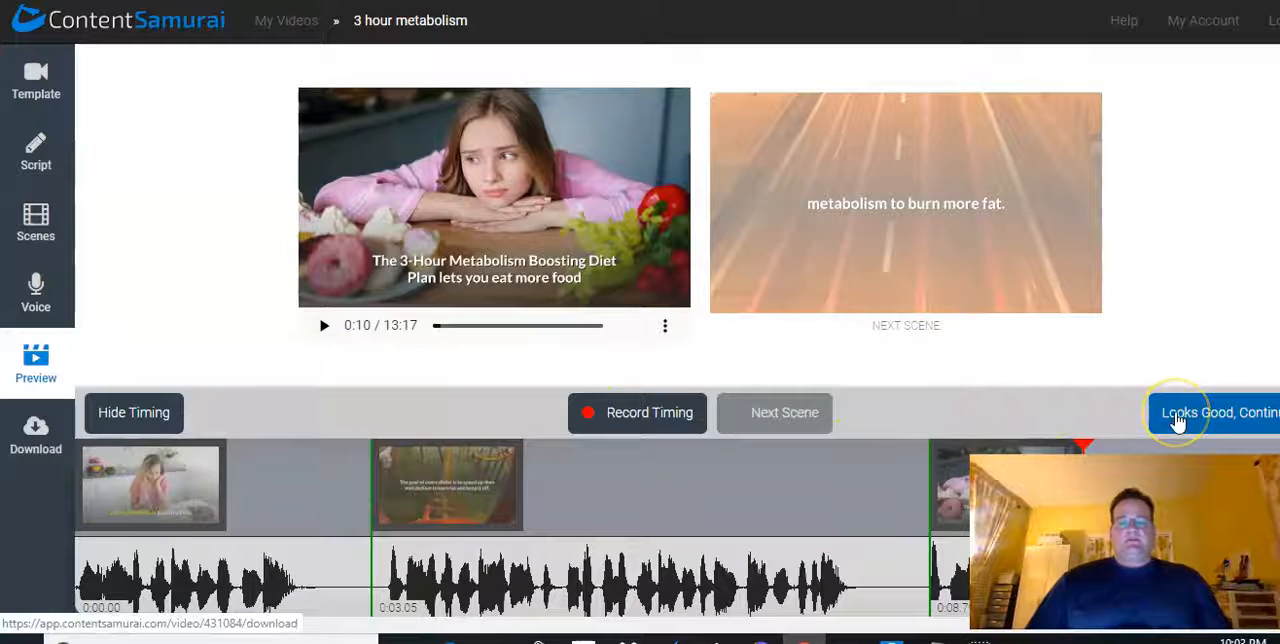
pyautogui.click(122, 416)
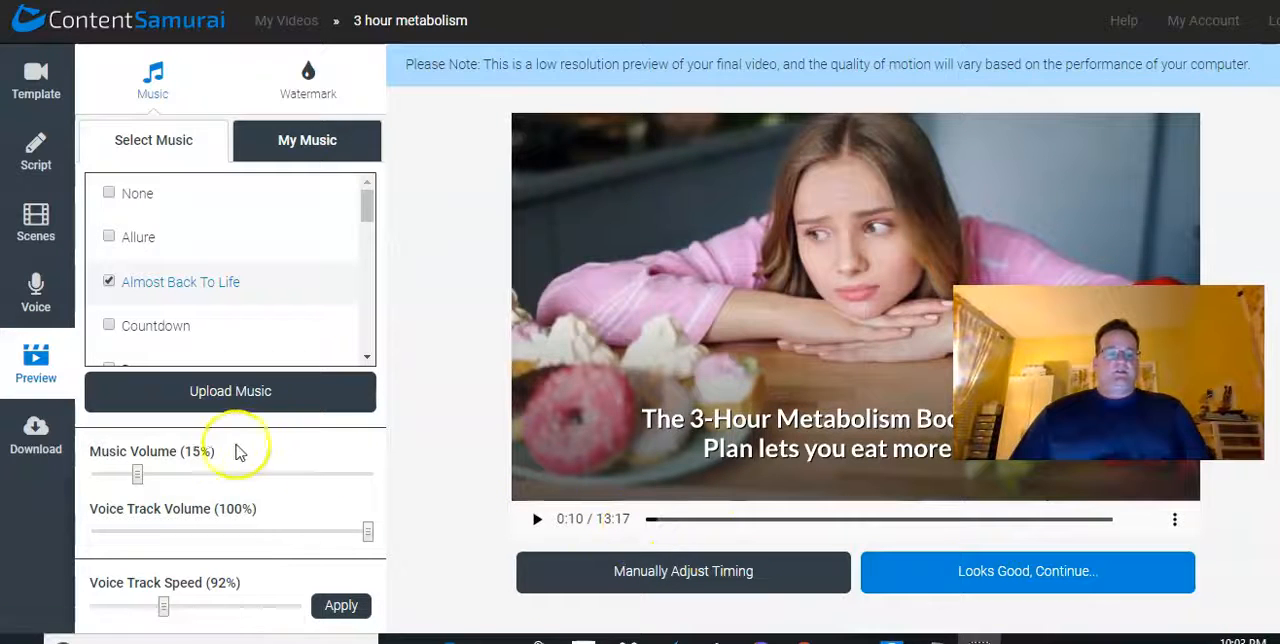
pyautogui.click(990, 580)
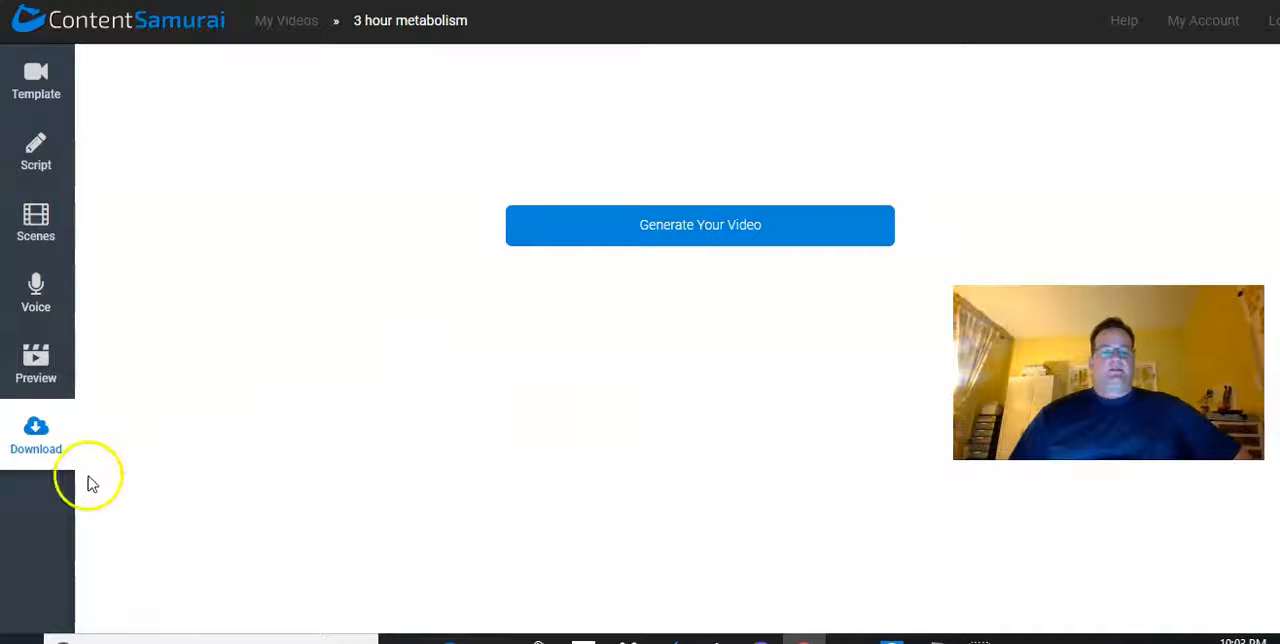
# Return to the video preview and examine the saved watermarks available for the video
pyautogui.click(31, 374)
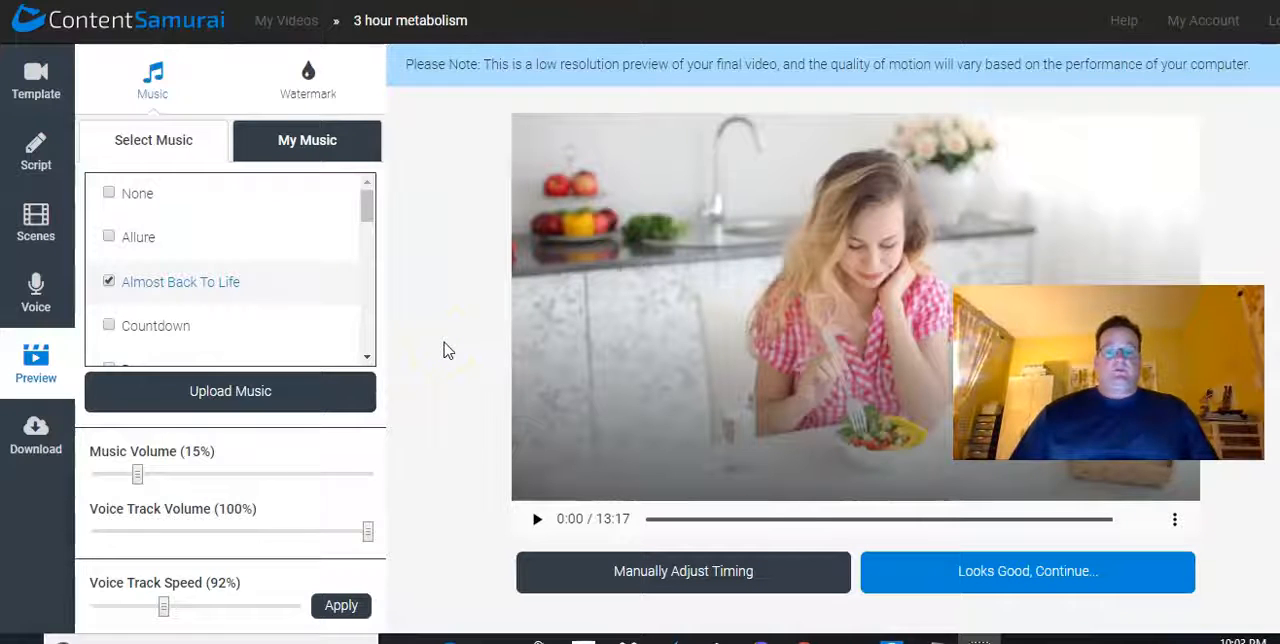
pyautogui.click(312, 84)
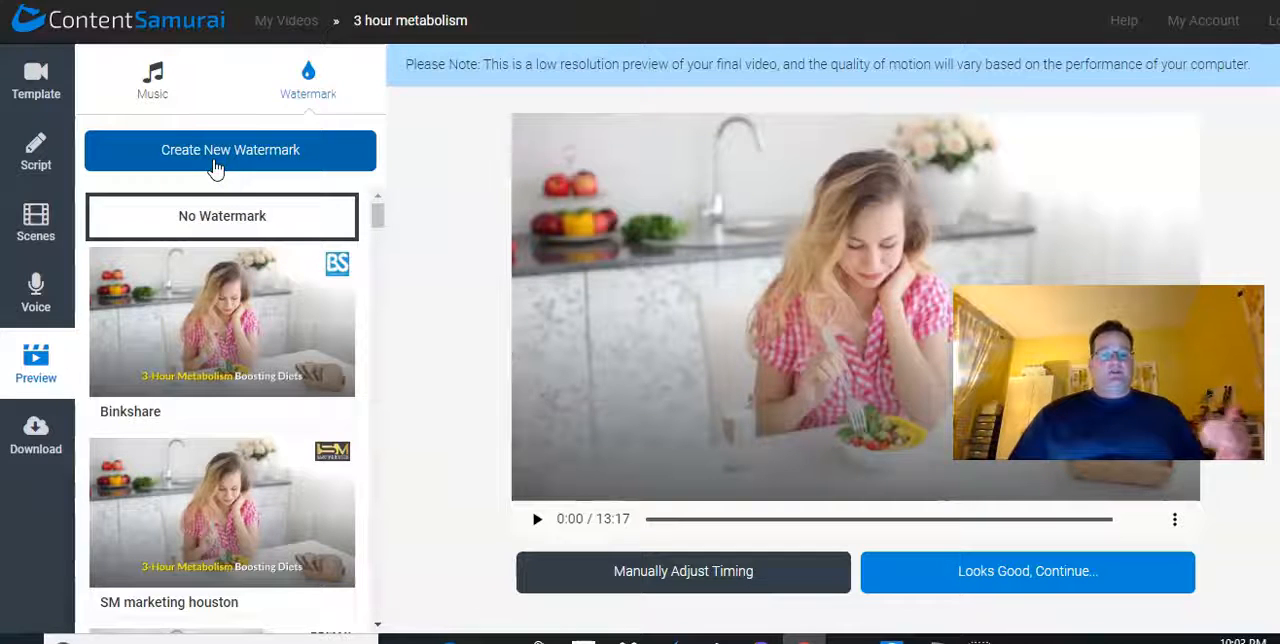
pyautogui.moveTo(318, 270)
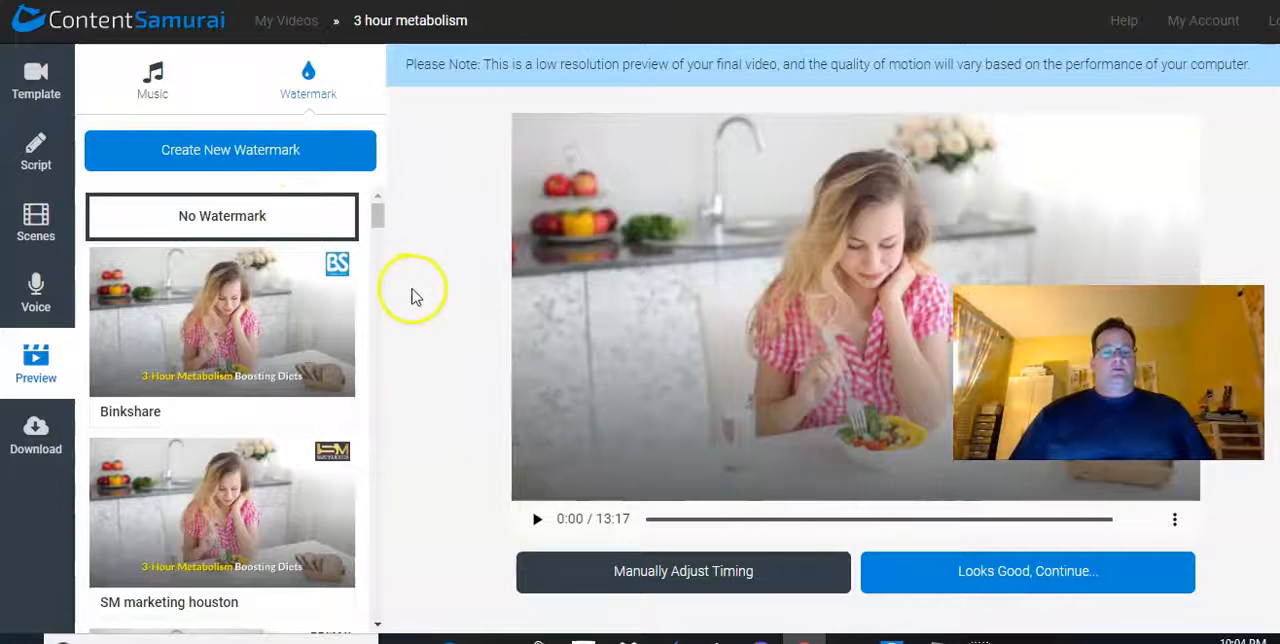
pyautogui.scroll(-10, 232, 370)
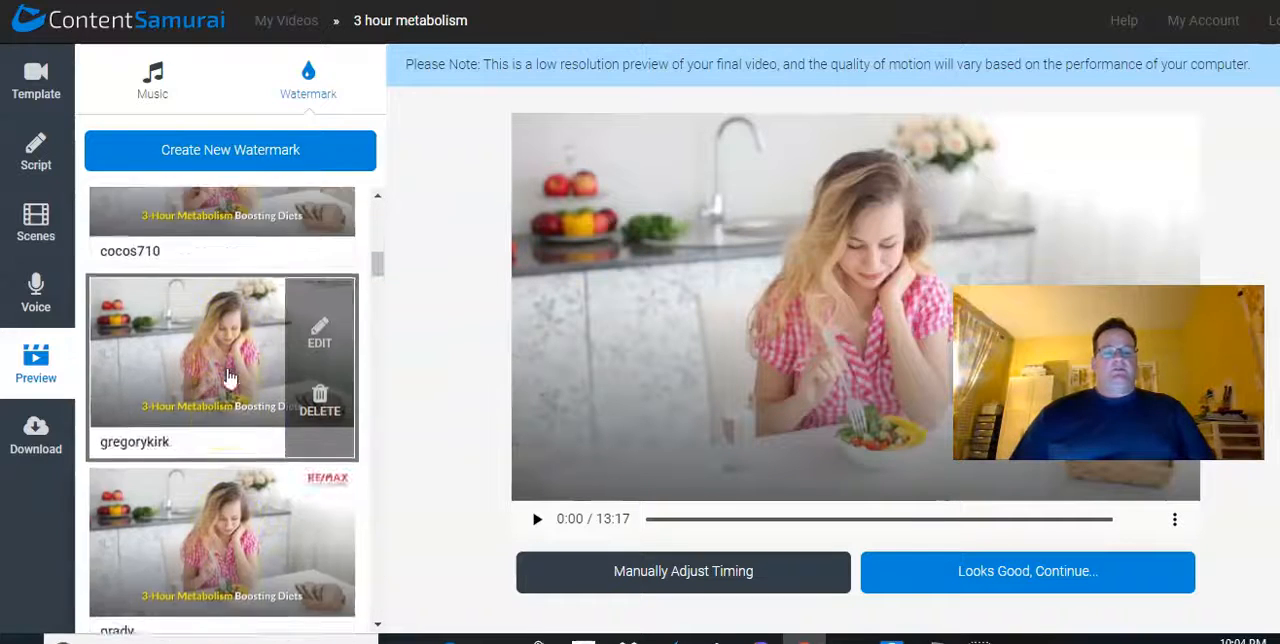
pyautogui.scroll(10, 229, 372)
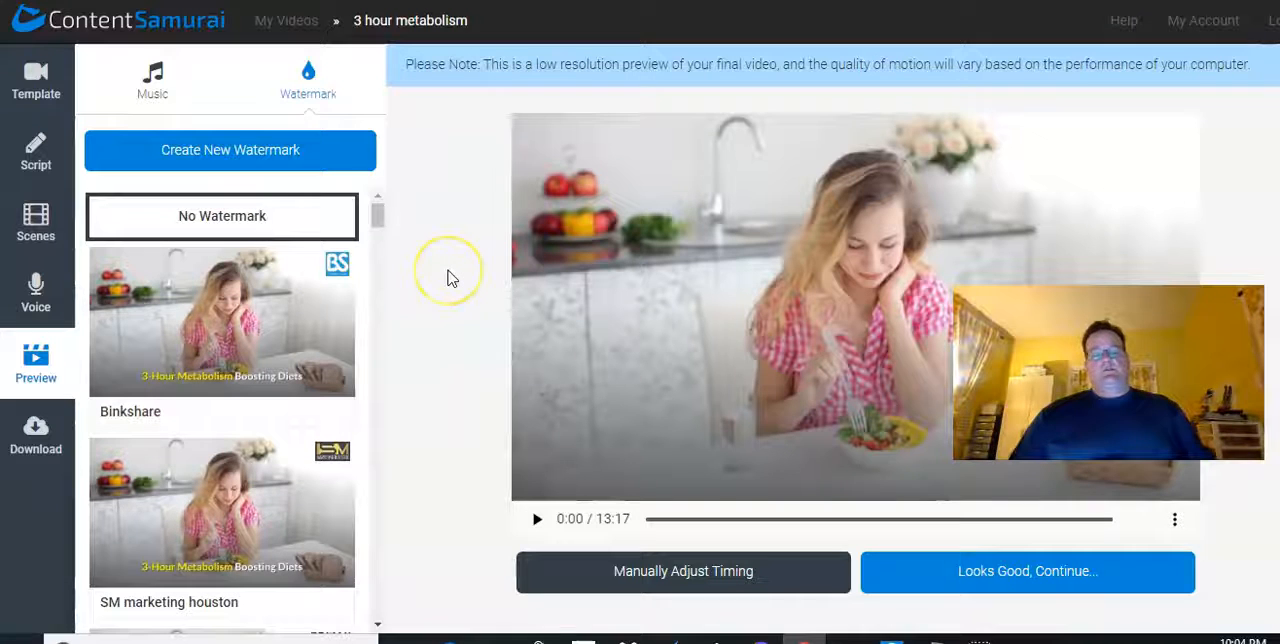